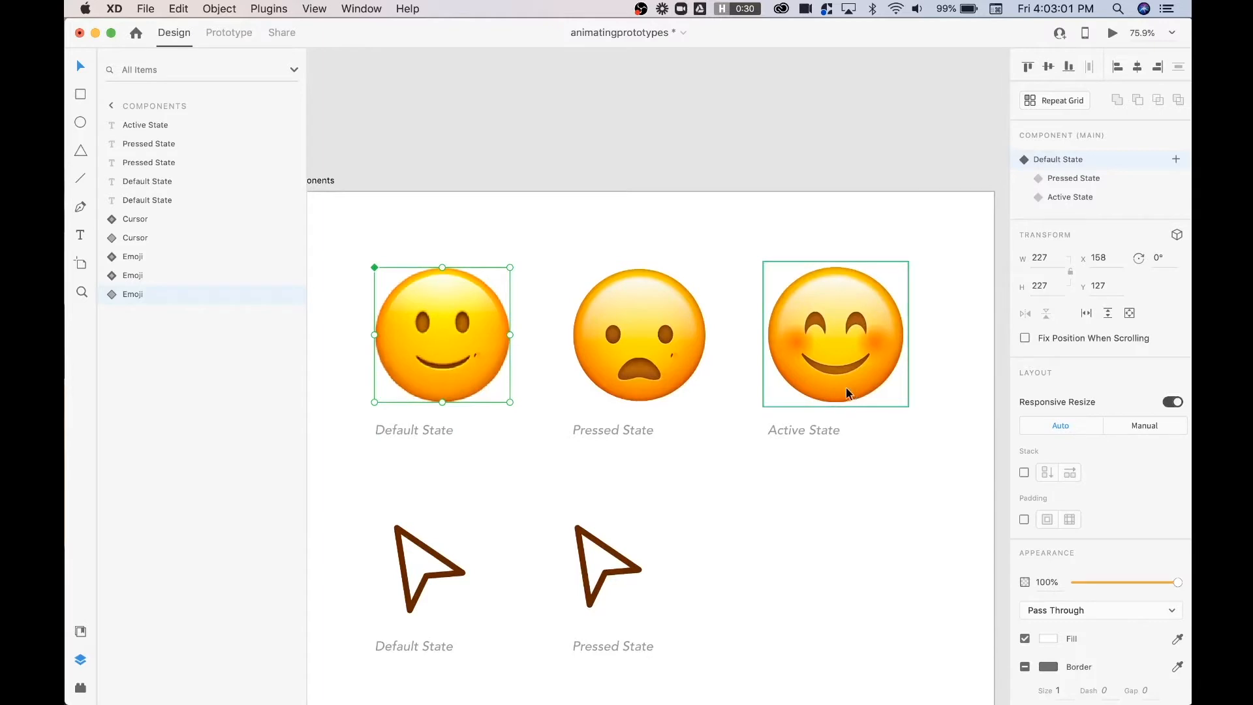
# Step: Preview the prototype starting from the Default State artboard
pyautogui.scroll(-5, 555, 636)
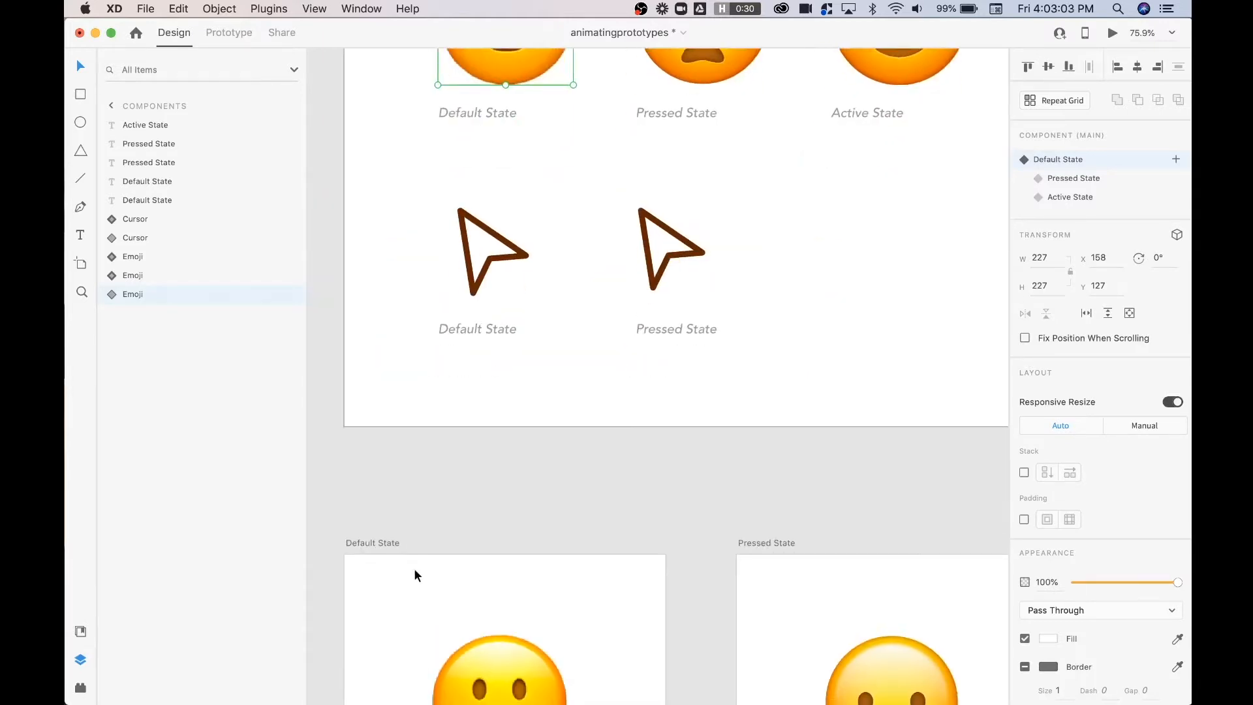
pyautogui.click(368, 542)
pyautogui.click(1121, 36)
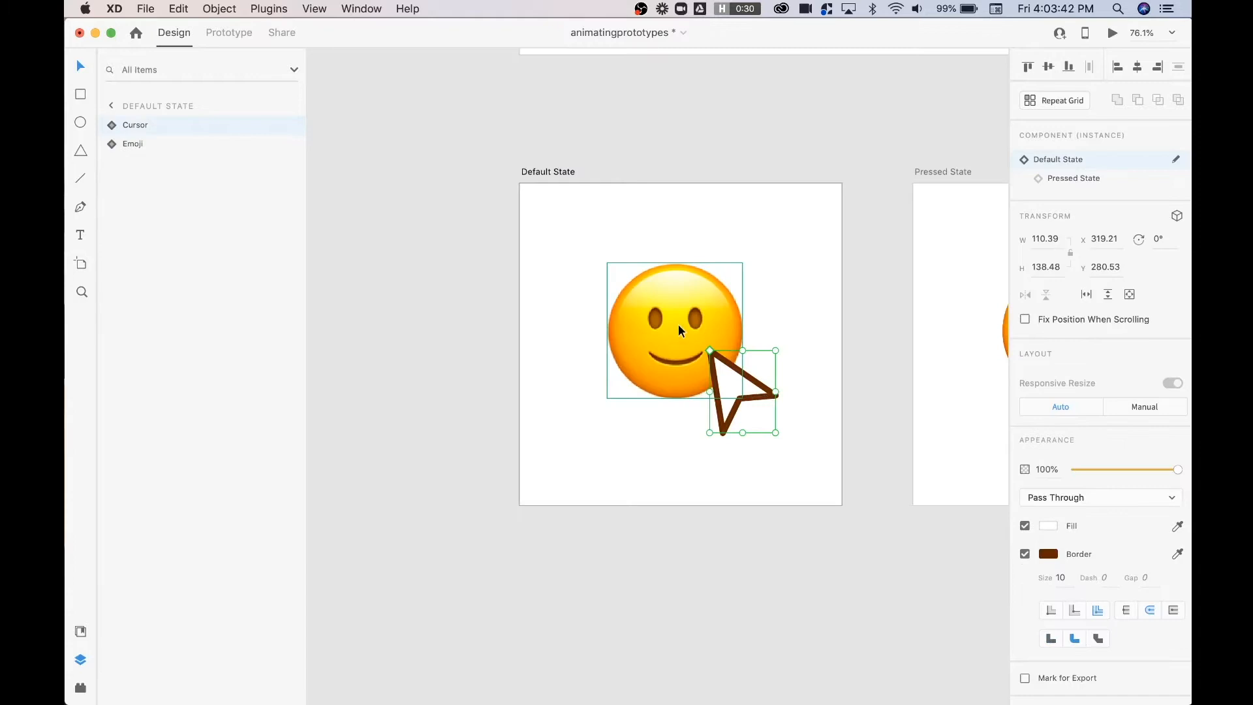
# Step: Jump from the emoji instance on the Default State artboard to its main component on the Components artboard
pyautogui.click(678, 324)
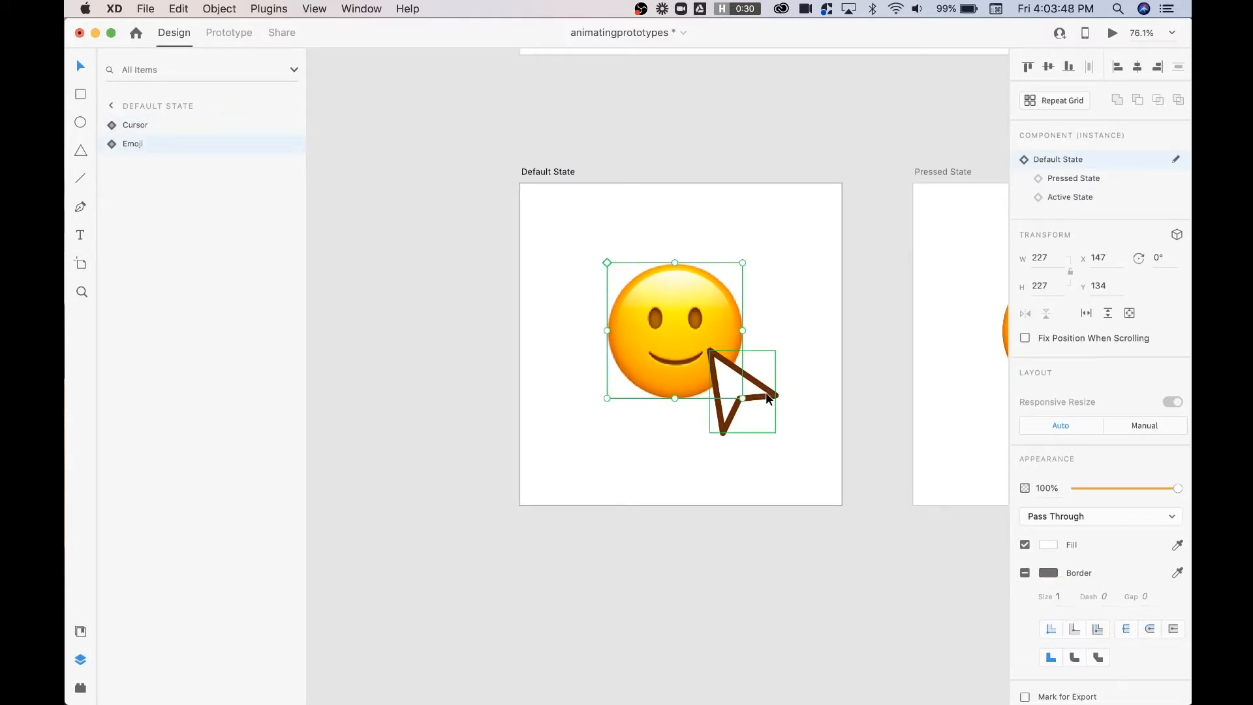
pyautogui.press('super+shift+k')
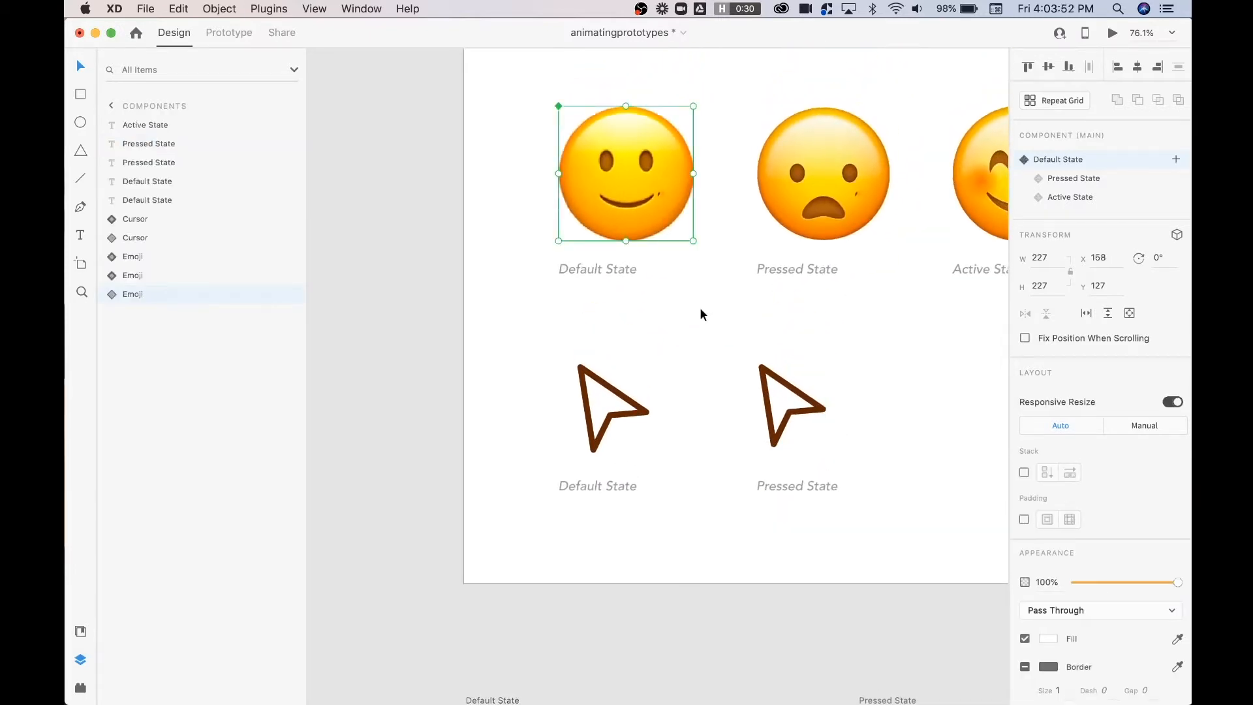
pyautogui.scroll(-1, 701, 309)
pyautogui.hscroll(1, 700, 310)
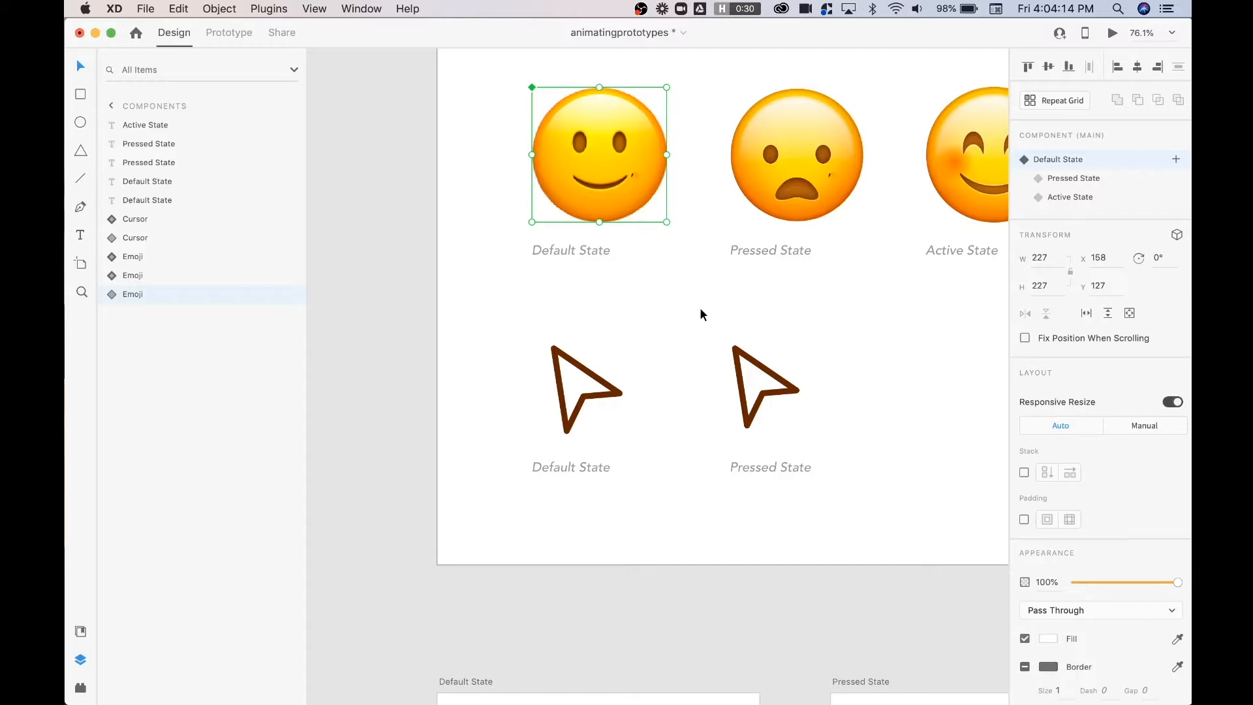
# Step: Expand the main Emoji component's layers and inspect the contents of the Face 1 mask group
pyautogui.click(116, 295)
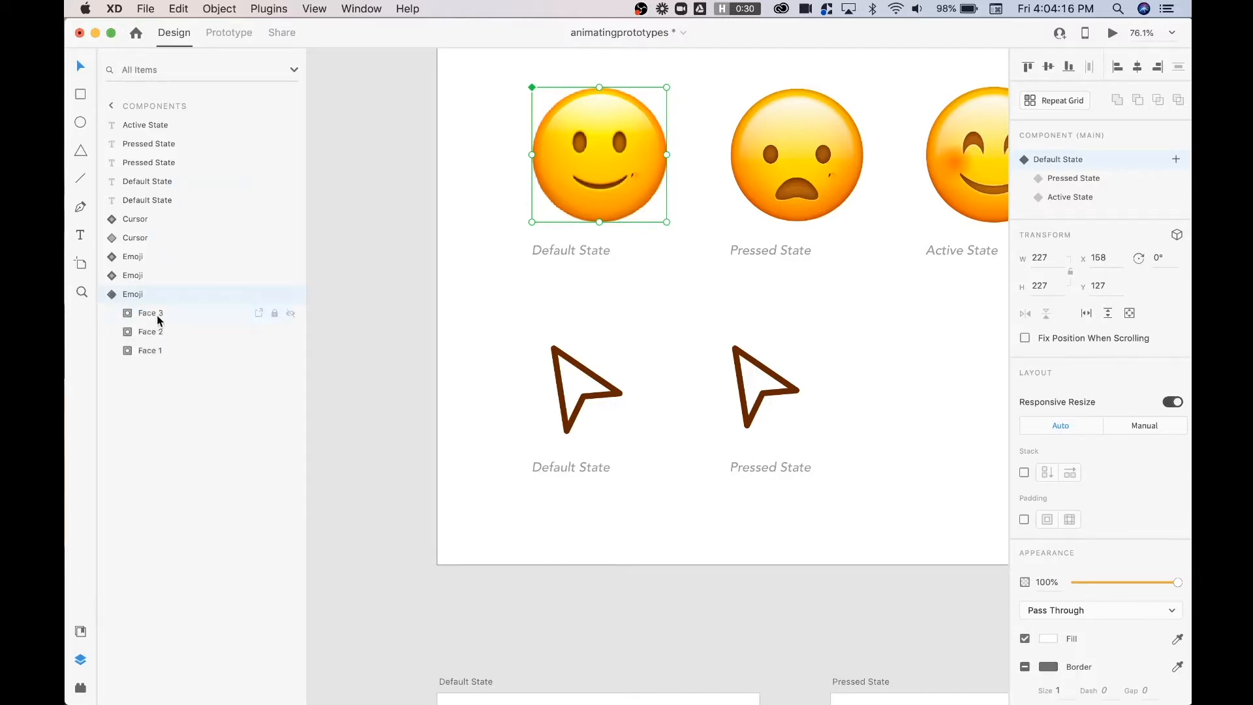
pyautogui.click(157, 317)
pyautogui.click(152, 362)
pyautogui.click(127, 352)
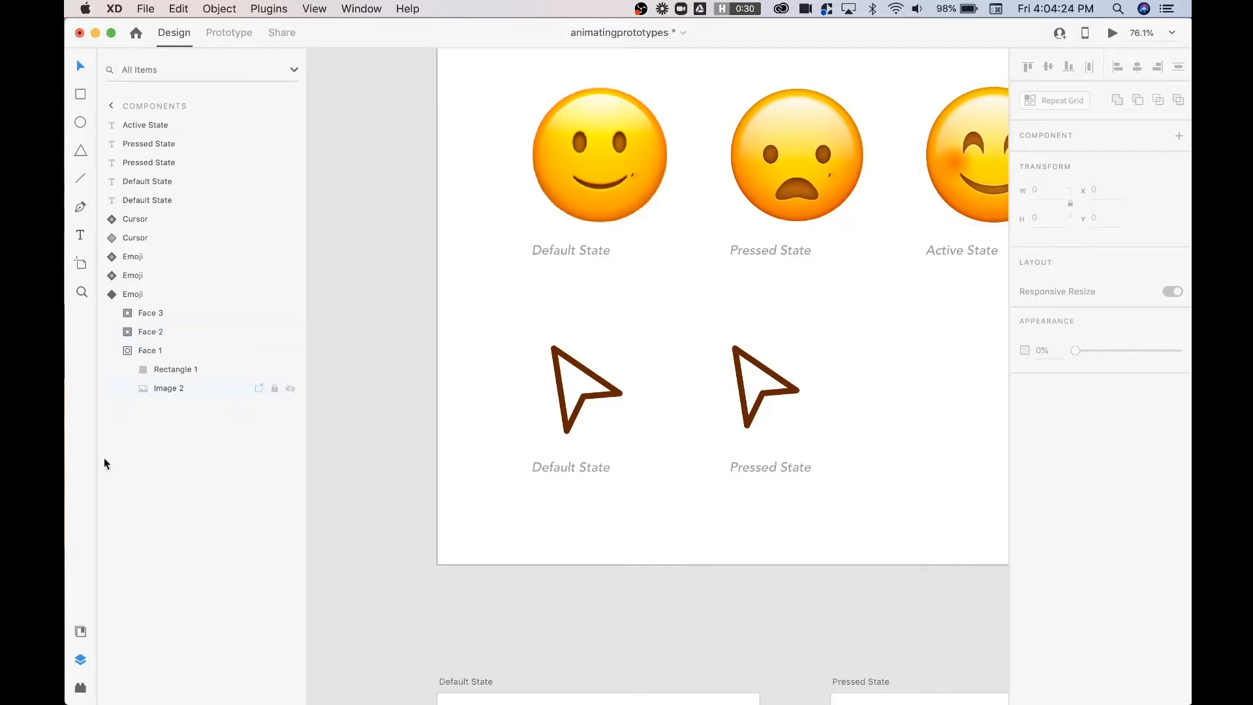
# Step: Expand the Face 2 mask group, try resizing its Ellipse 1 mask beside the mouth, and undo the change
pyautogui.click(155, 333)
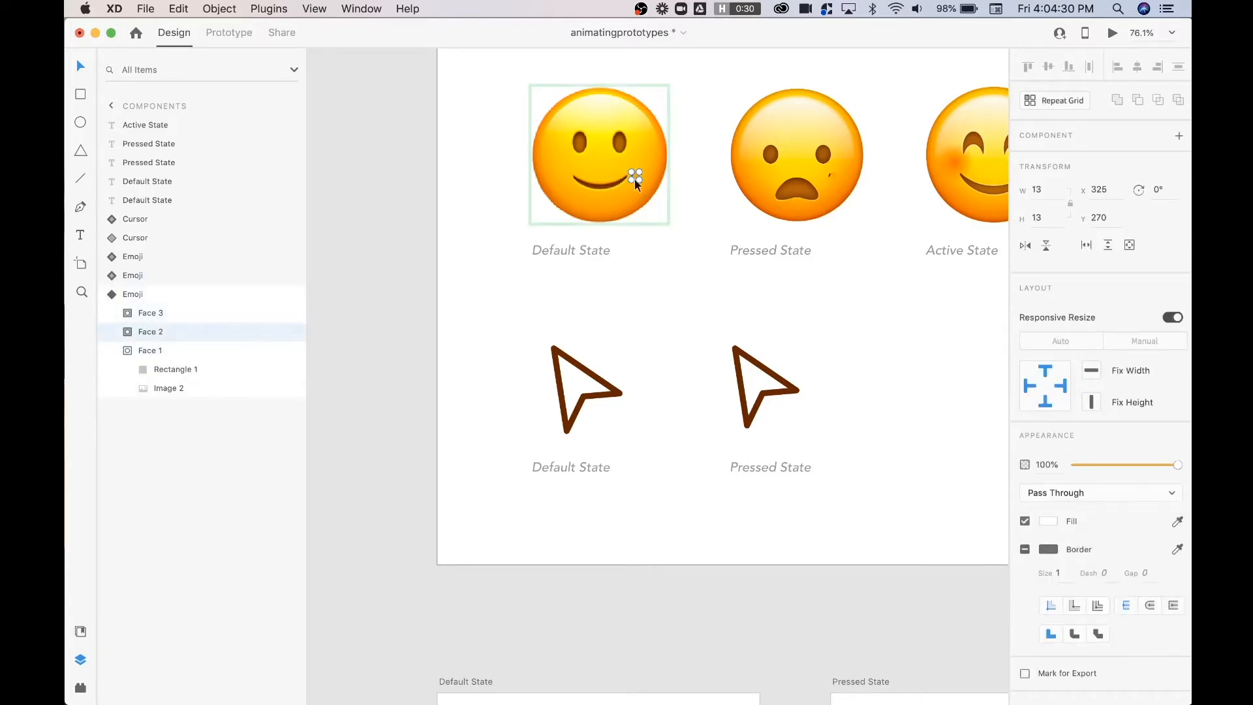
pyautogui.scroll(5, 676, 126)
pyautogui.scroll(6, 676, 125)
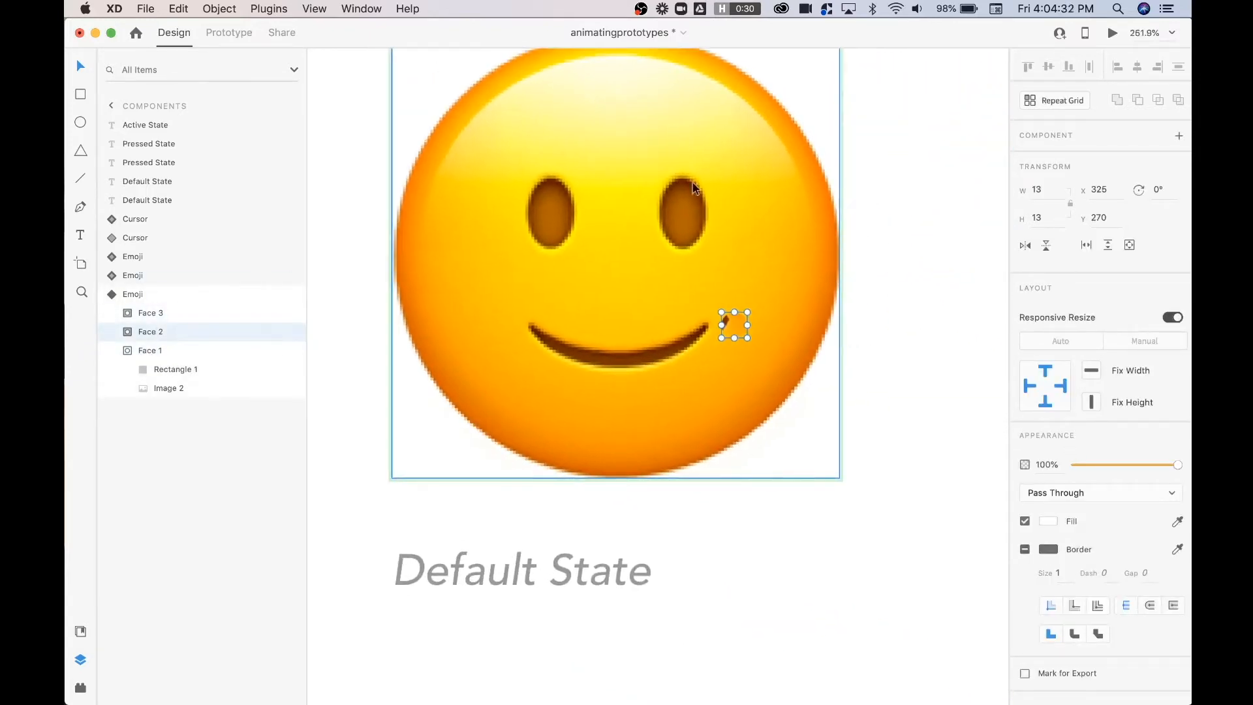
pyautogui.click(127, 332)
pyautogui.click(175, 350)
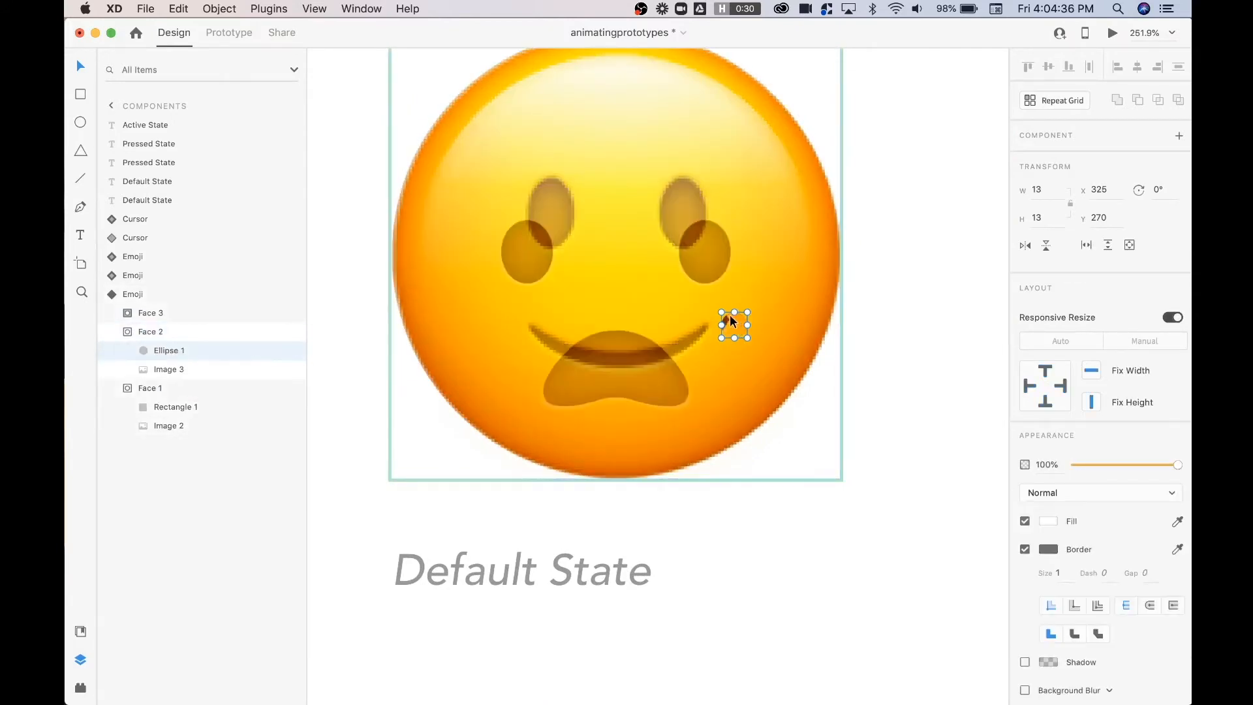
pyautogui.moveTo(722, 312); pyautogui.dragTo(732, 320)
pyautogui.press('super+z')
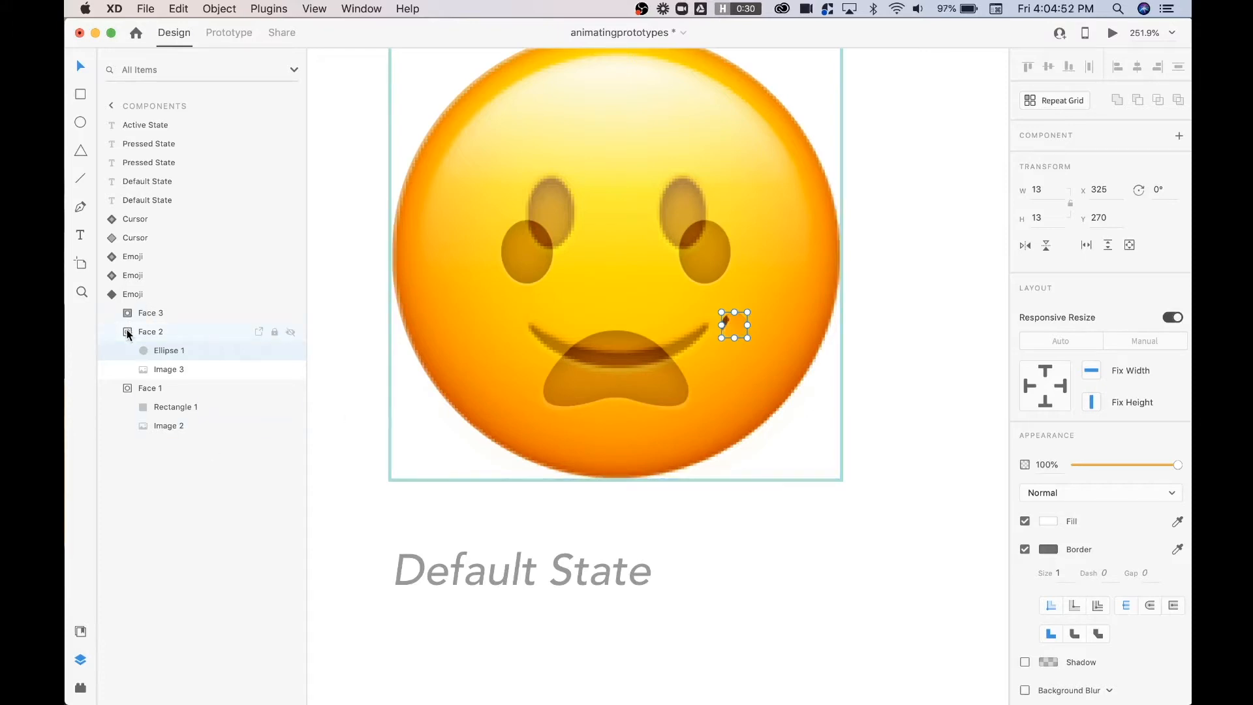
# Step: Collapse Face 2, expand Face 3, and compare its contents with the Active State emoji
pyautogui.scroll(-5, 424, 478)
pyautogui.scroll(-3, 424, 477)
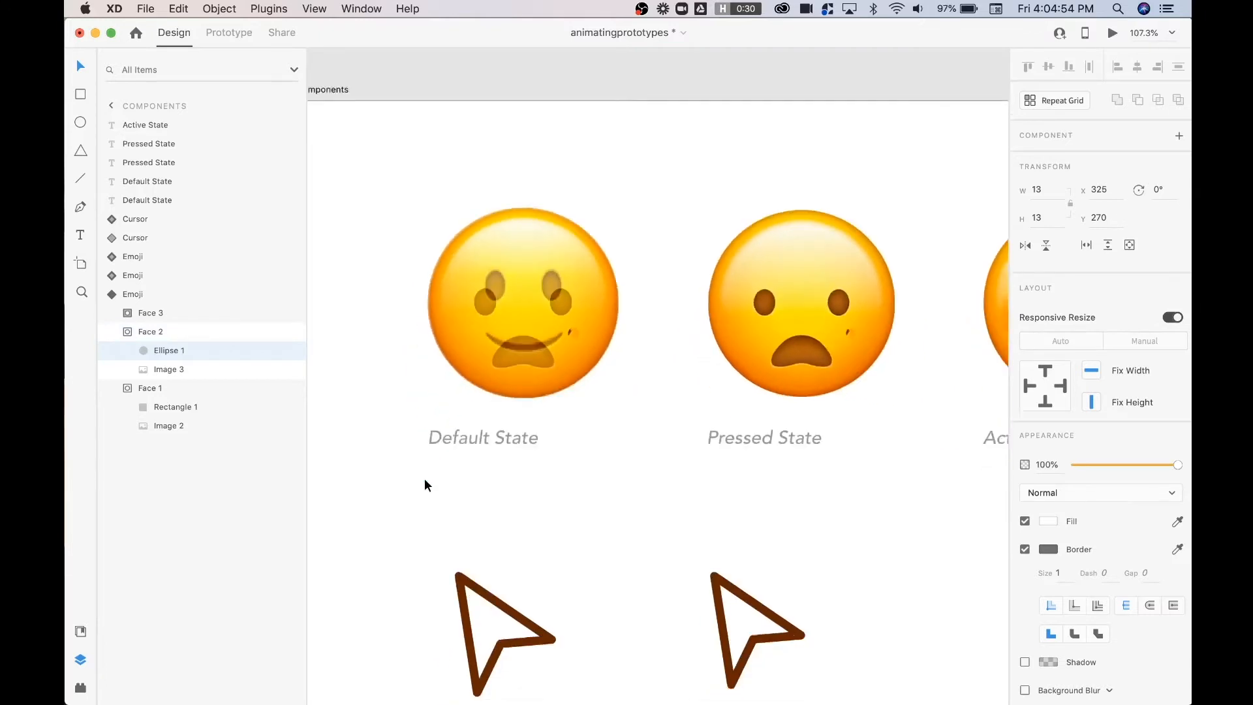
pyautogui.scroll(5, 554, 244)
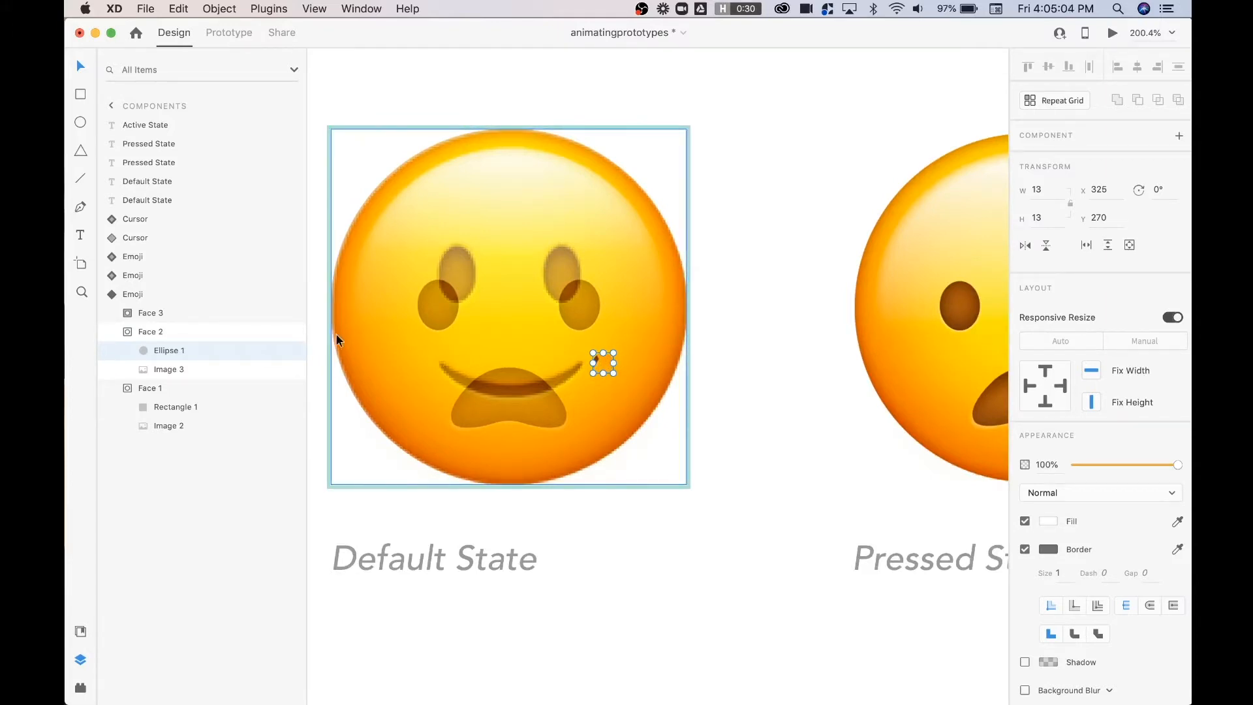
pyautogui.click(128, 332)
pyautogui.click(128, 316)
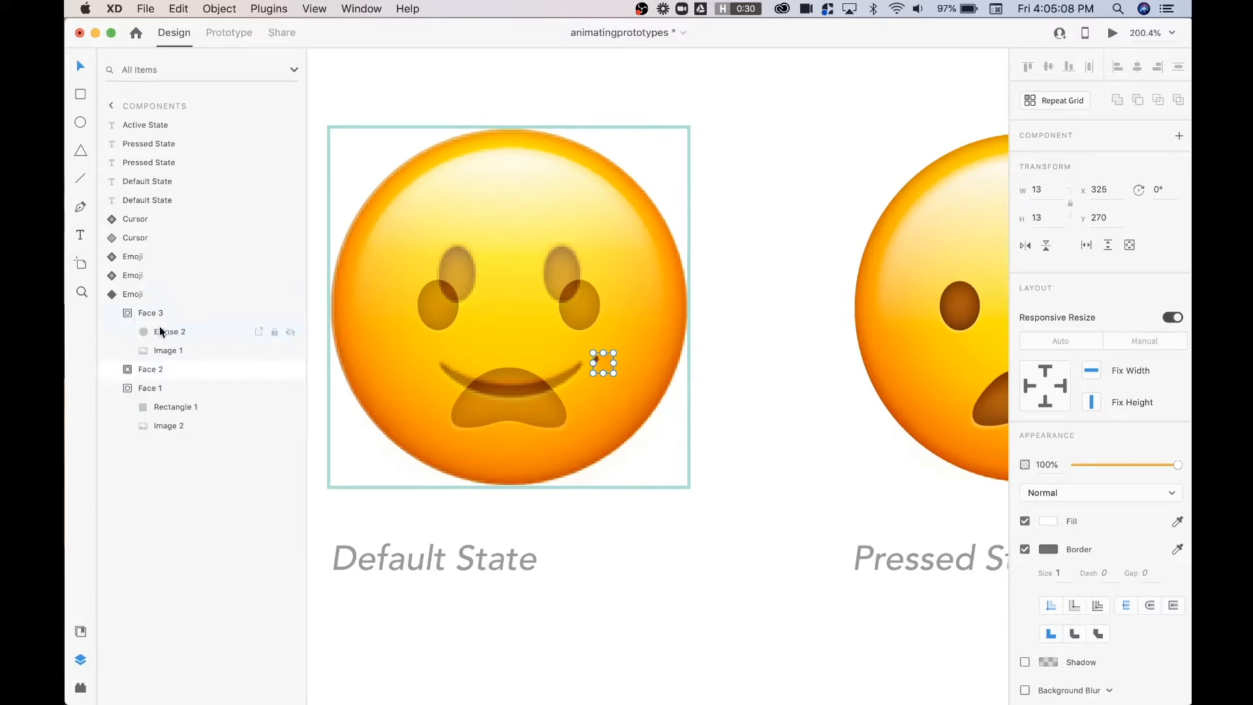
pyautogui.hscroll(10, 714, 313)
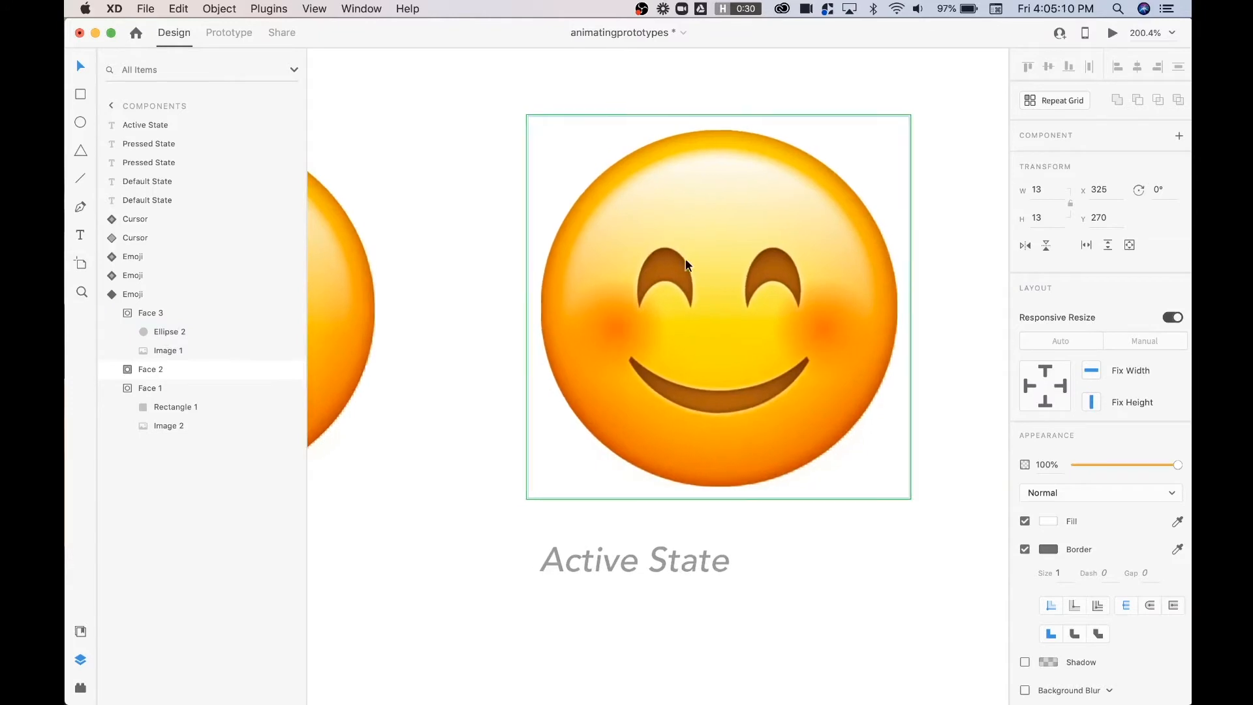
pyautogui.hscroll(-15, 685, 259)
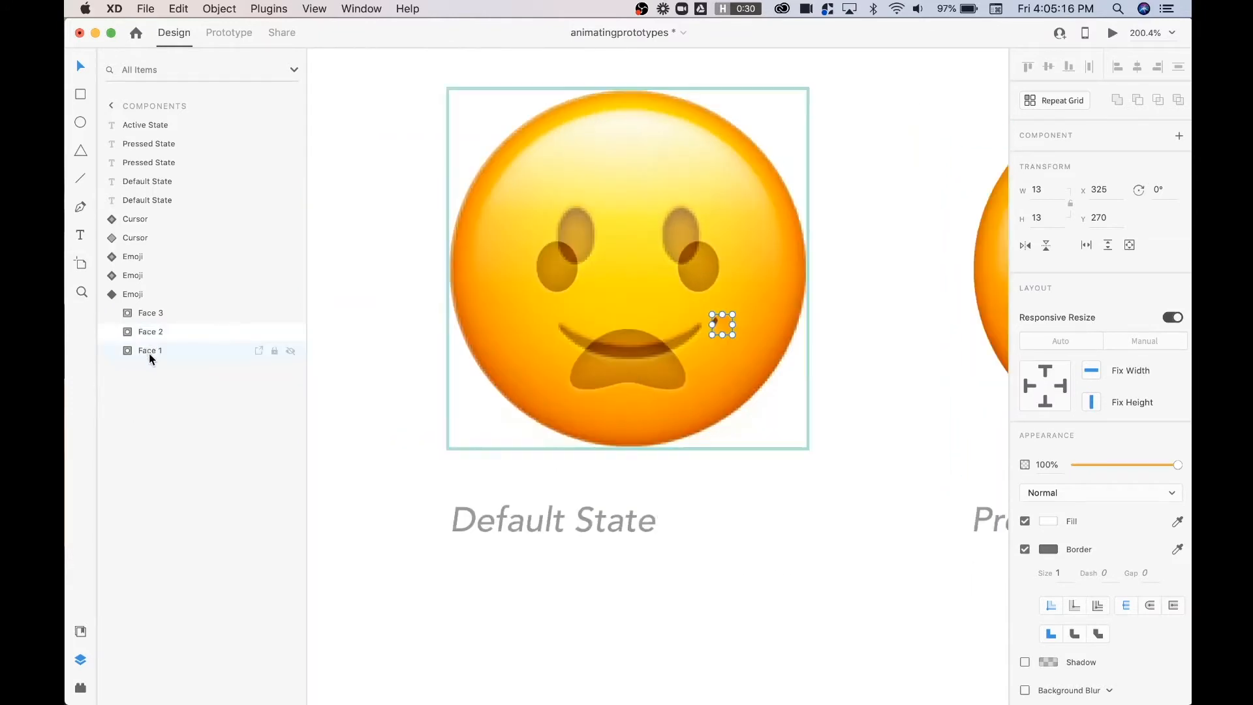
# Step: Deselect the mask and select the Default State emoji main component as a whole
pyautogui.scroll(-5, 543, 358)
pyautogui.click(695, 455)
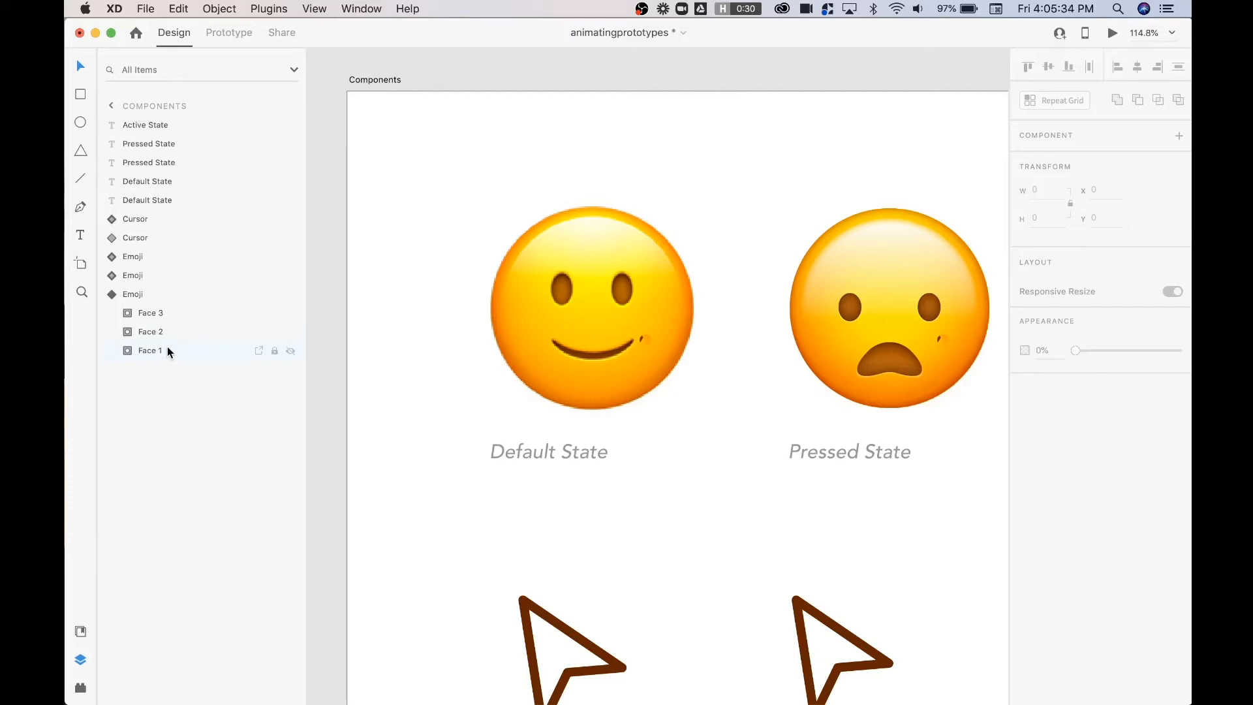
pyautogui.click(597, 349)
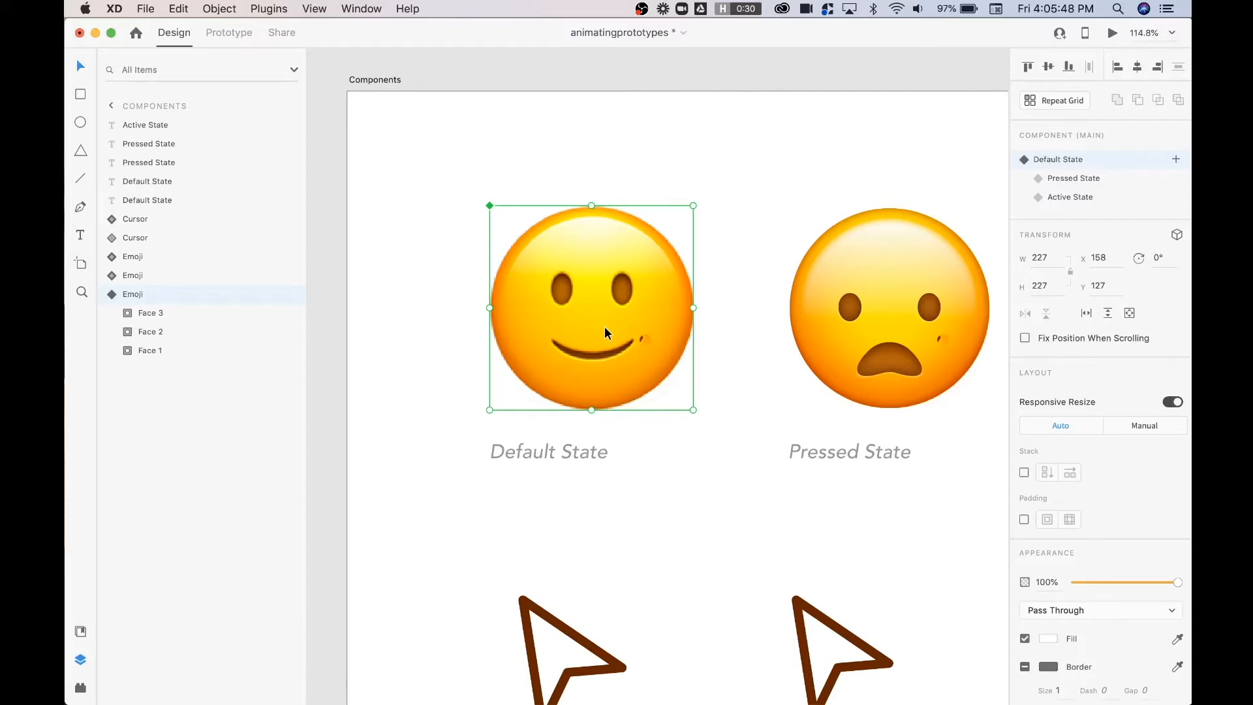
pyautogui.scroll(3, 604, 326)
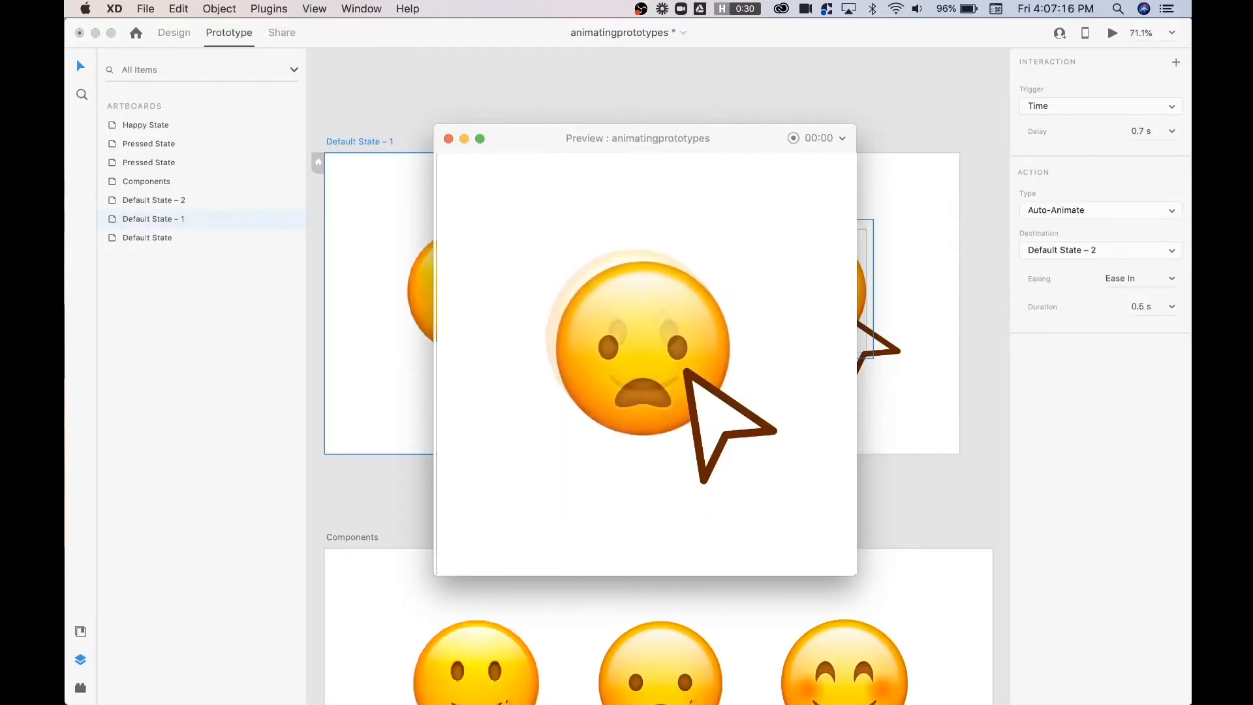
# Step: Switch the main Emoji component to its Pressed State and reveal its layers, selecting Face 3
pyautogui.click(377, 108)
pyautogui.click(358, 142)
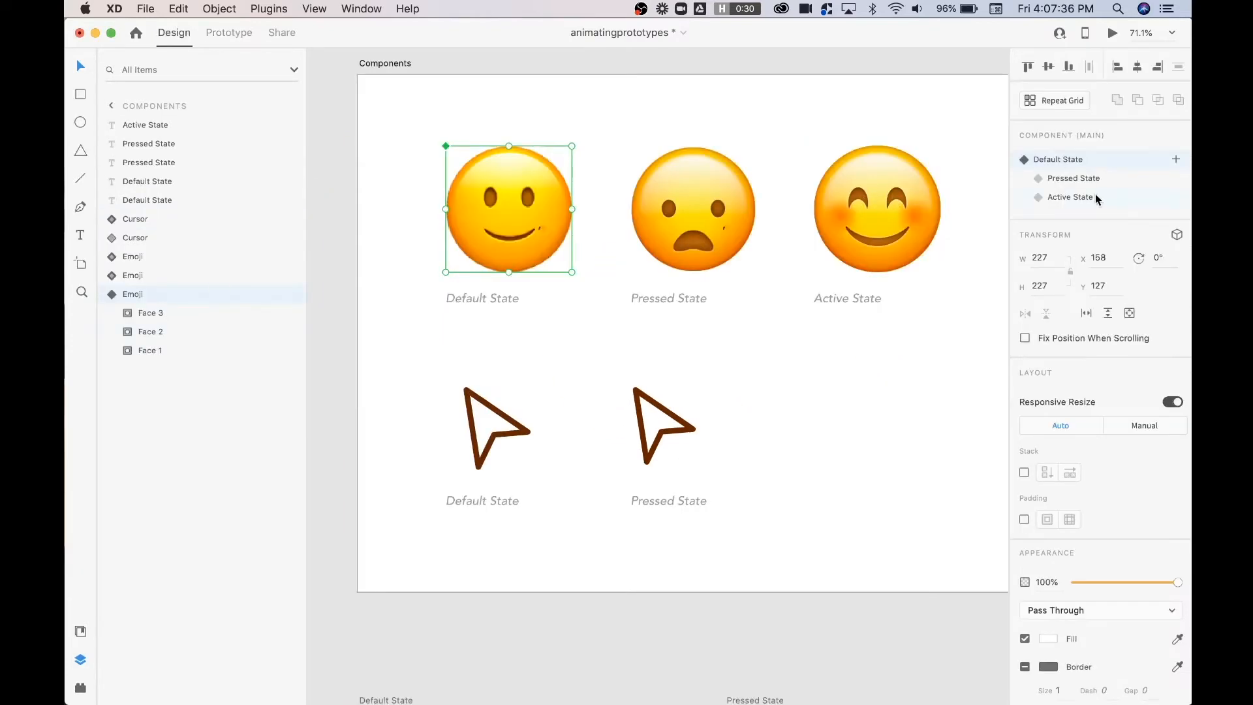
pyautogui.click(1075, 179)
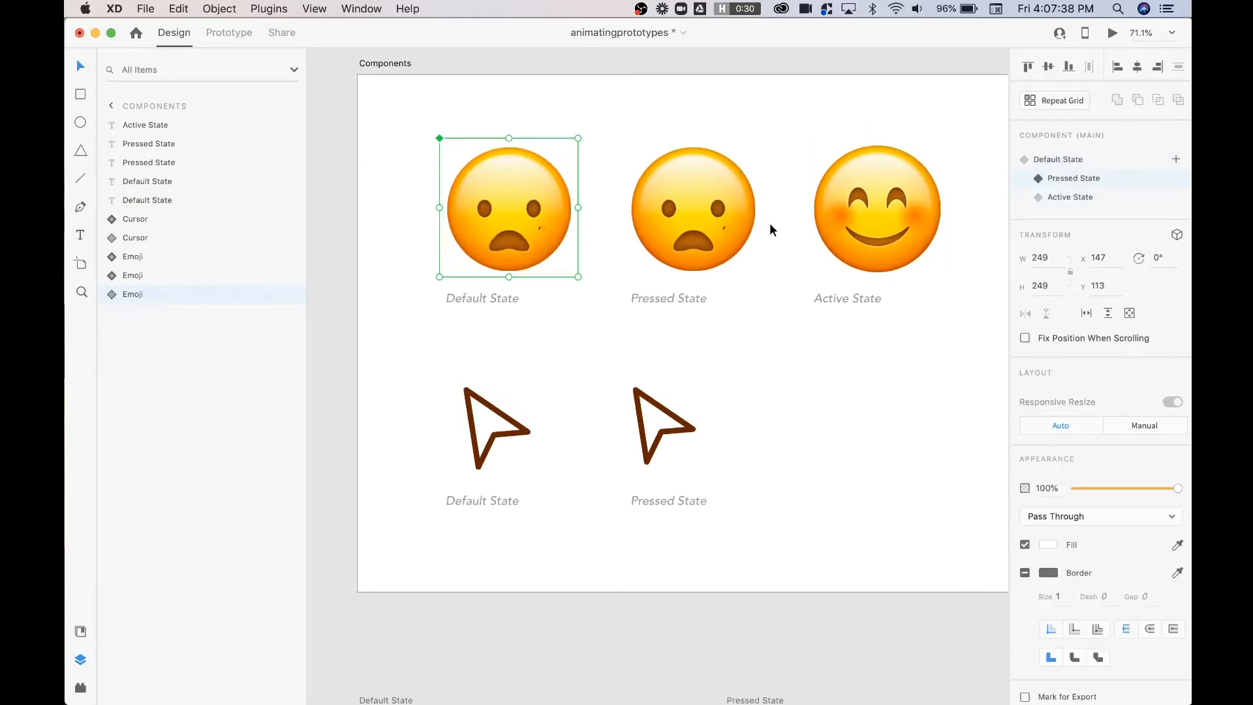
pyautogui.click(104, 294)
pyautogui.click(154, 313)
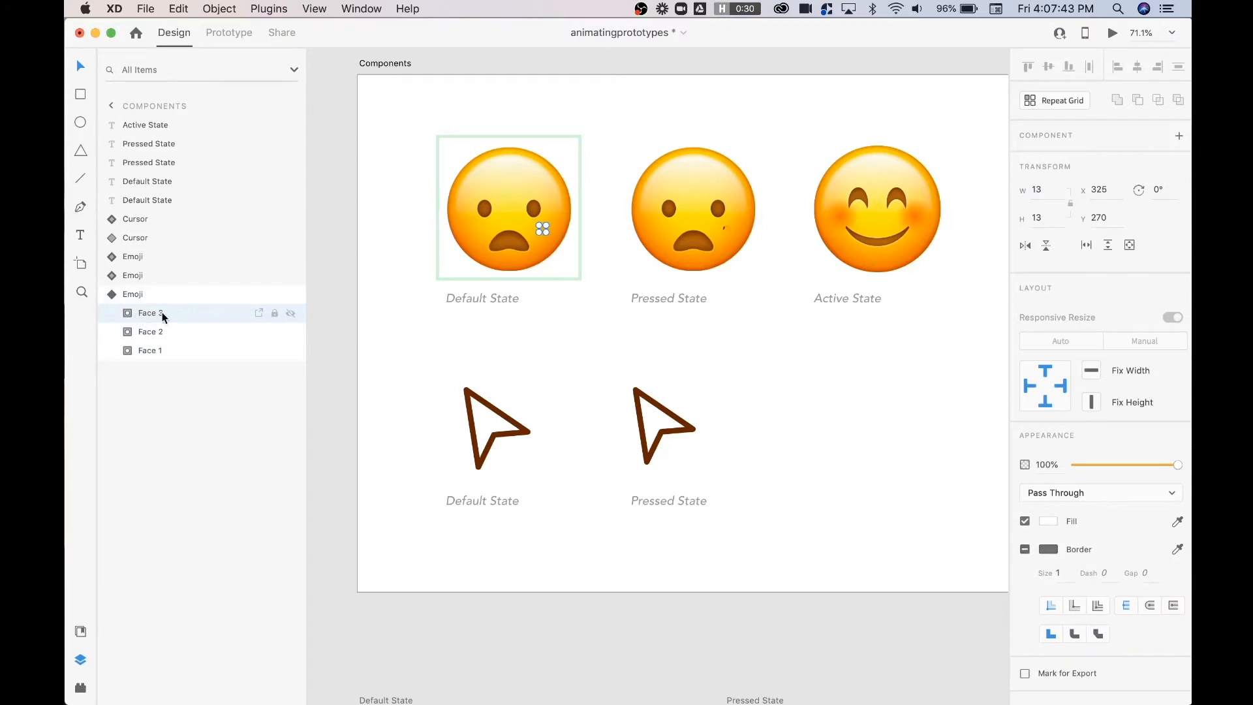
# Step: Examine Face 2 in the Pressed State by expanding the group and selecting its Ellipse 1 mask
pyautogui.scroll(6, 571, 173)
pyautogui.hscroll(-4, 571, 175)
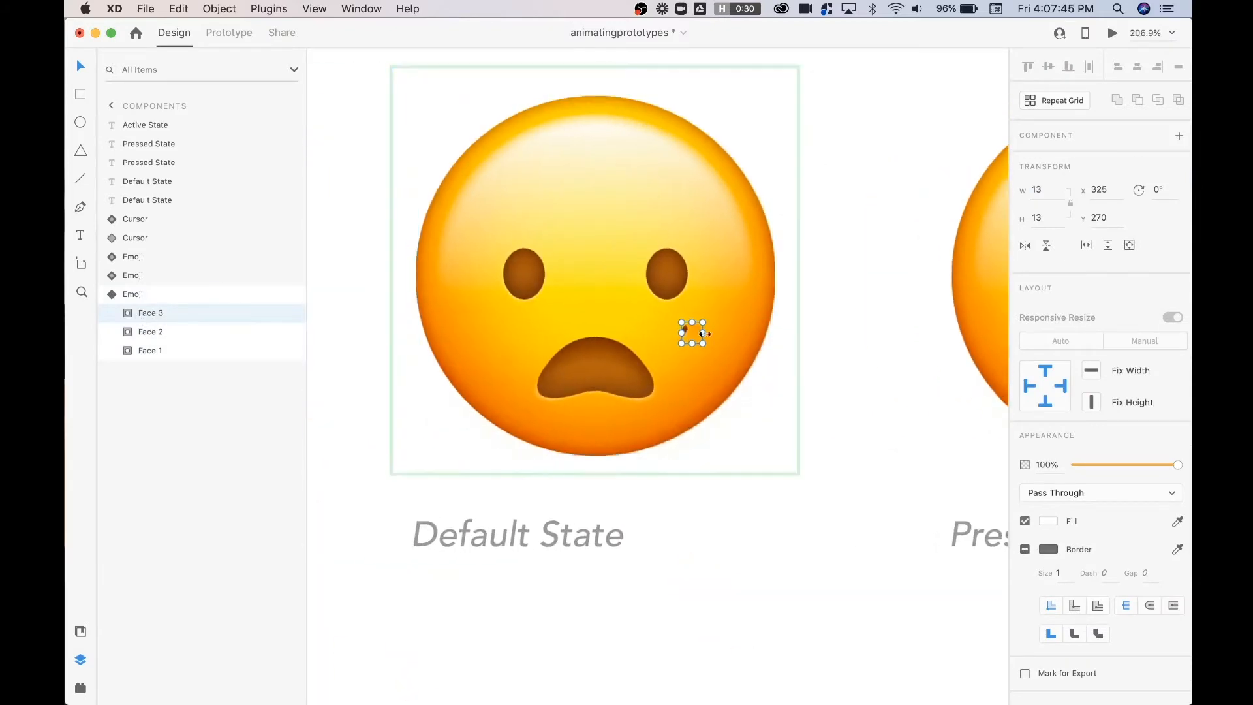
pyautogui.click(158, 335)
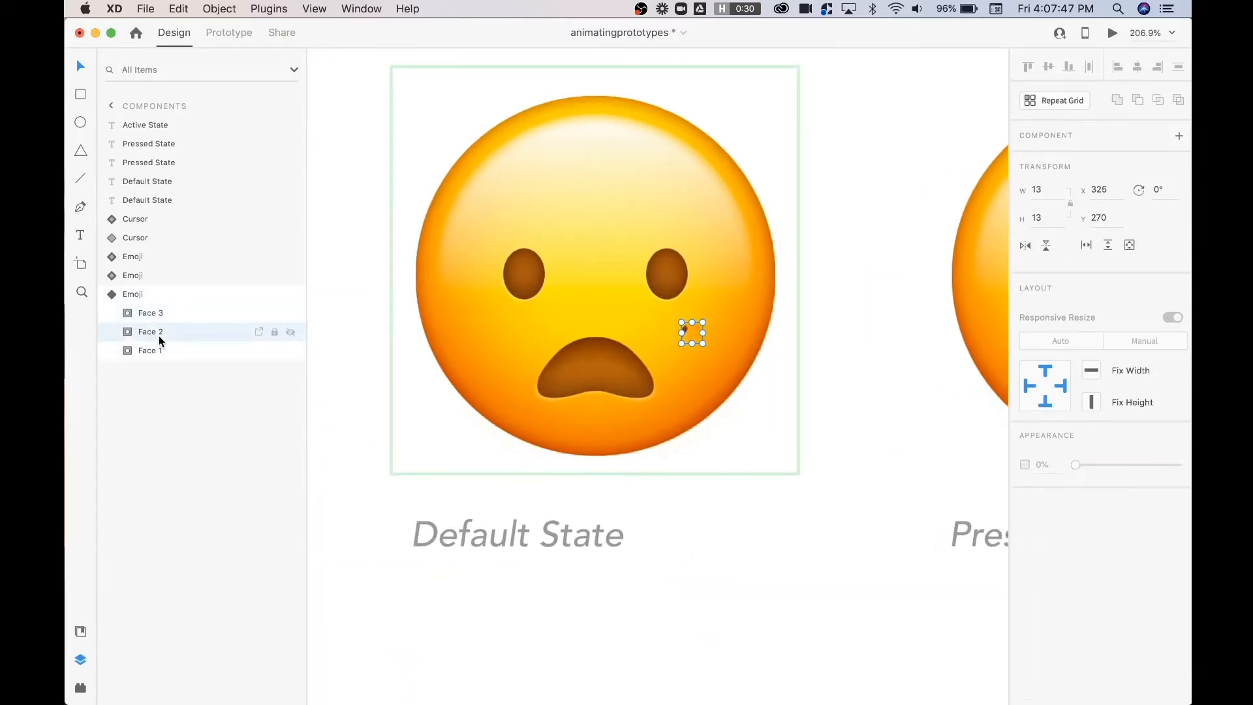
pyautogui.click(126, 332)
pyautogui.click(168, 351)
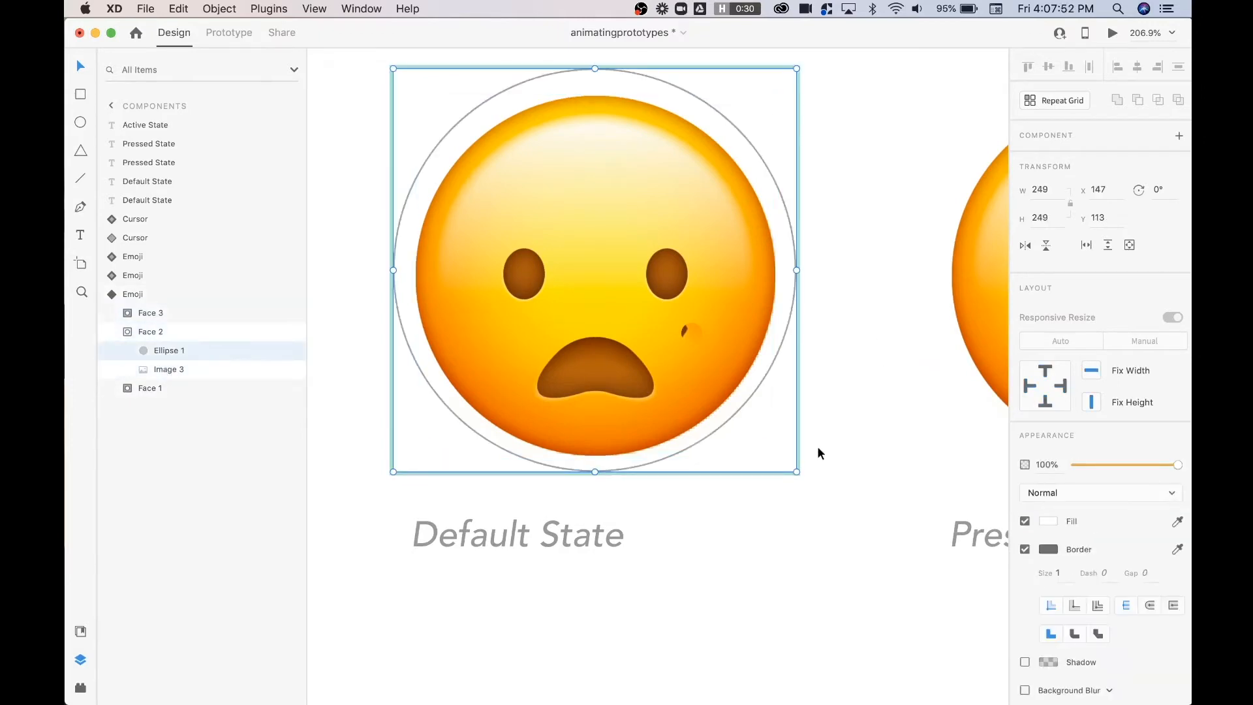
# Step: Try shrinking Face 2's Ellipse 1 mask to a tiny circle beside the mouth in the Default State, and undo it
pyautogui.scroll(-3, 586, 201)
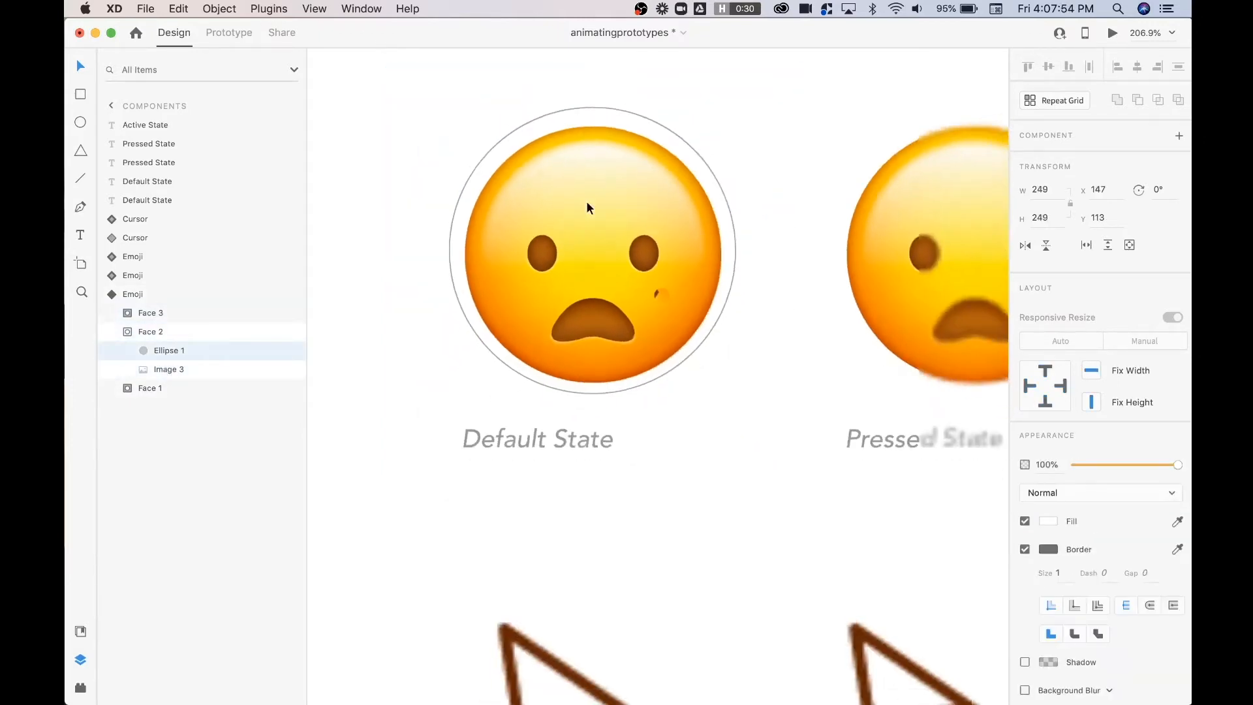
pyautogui.scroll(4, 586, 201)
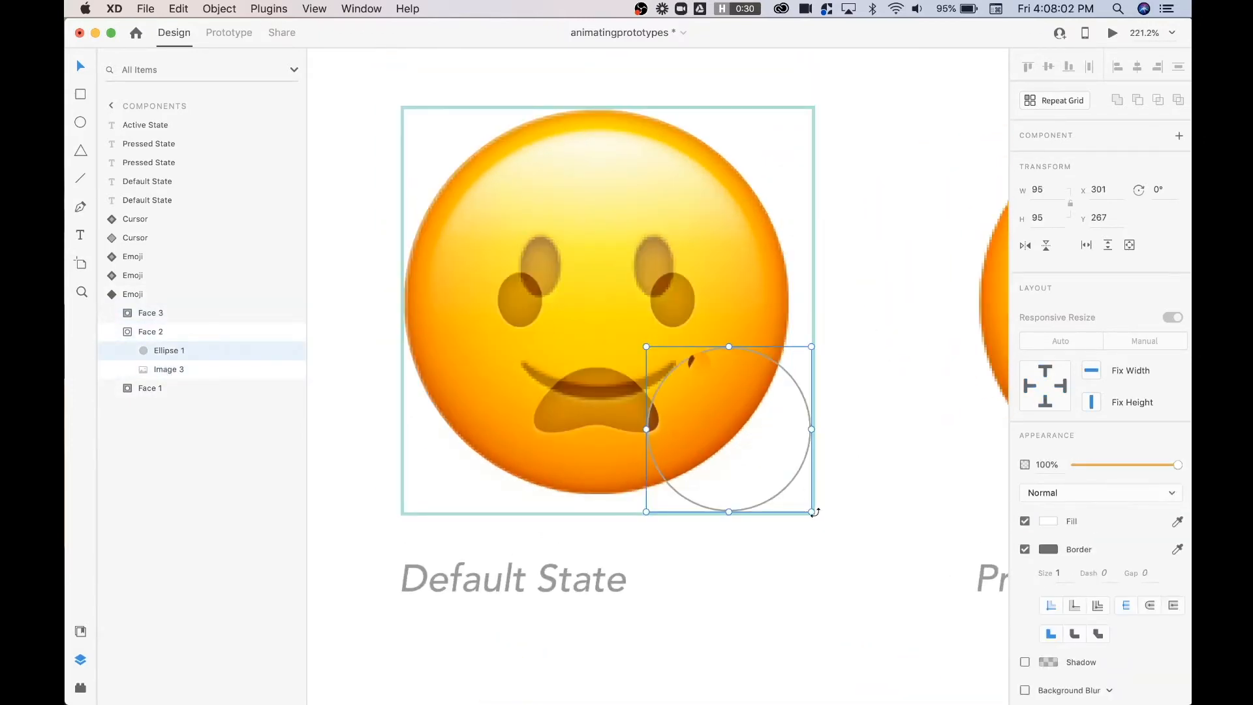
pyautogui.moveTo(811, 511); pyautogui.dragTo(661, 369)
pyautogui.click(816, 496)
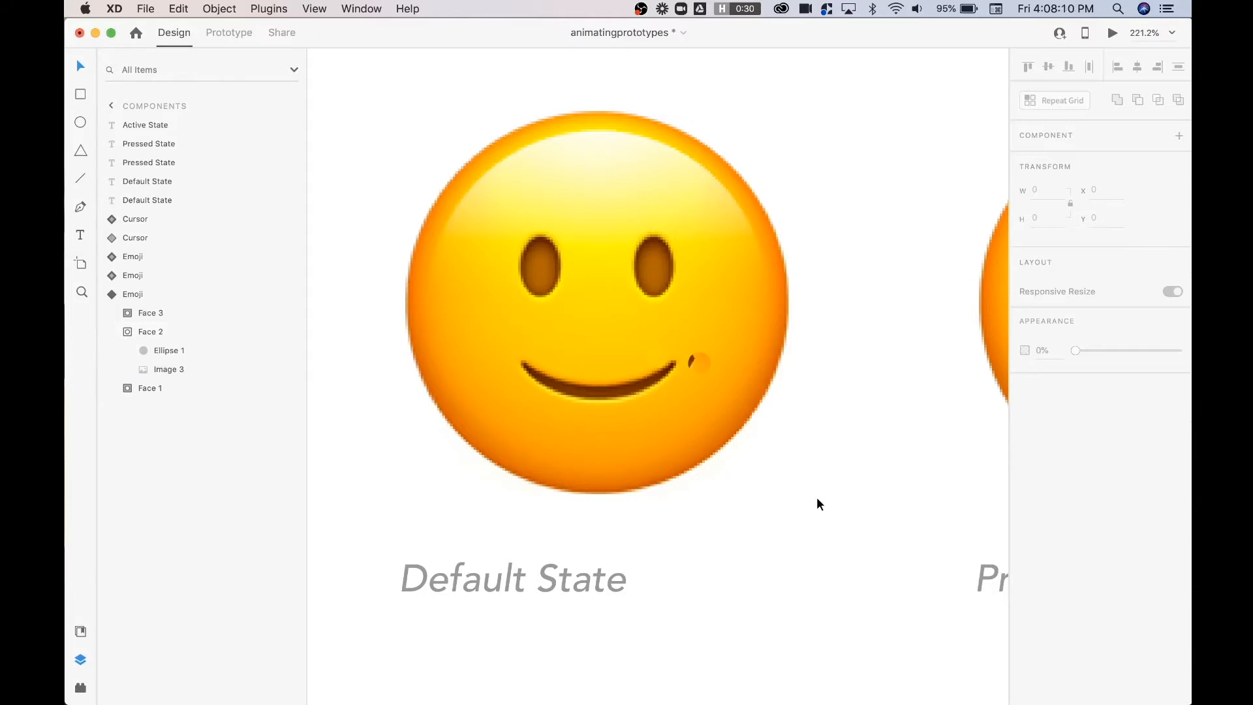
pyautogui.press('super+z')
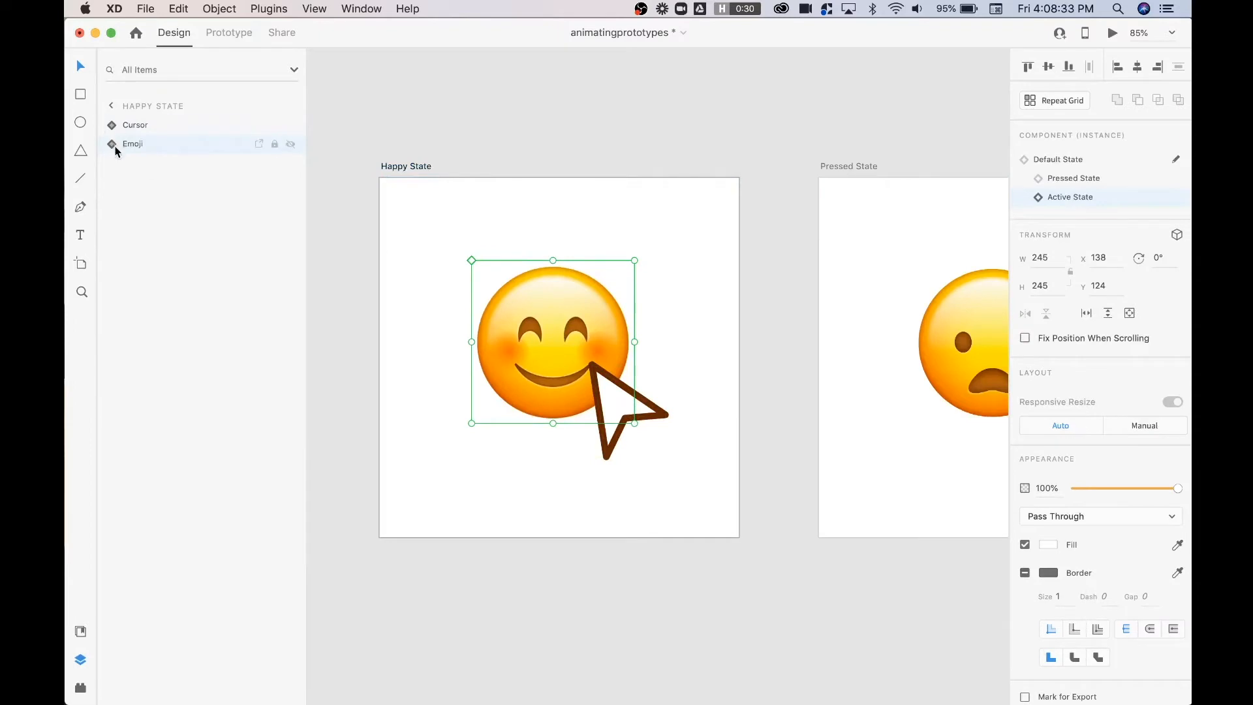
# Step: Examine the Happy State emoji's Face 1 and Face 3 layers and the Ellipse 2 mask inside Face 3
pyautogui.click(114, 146)
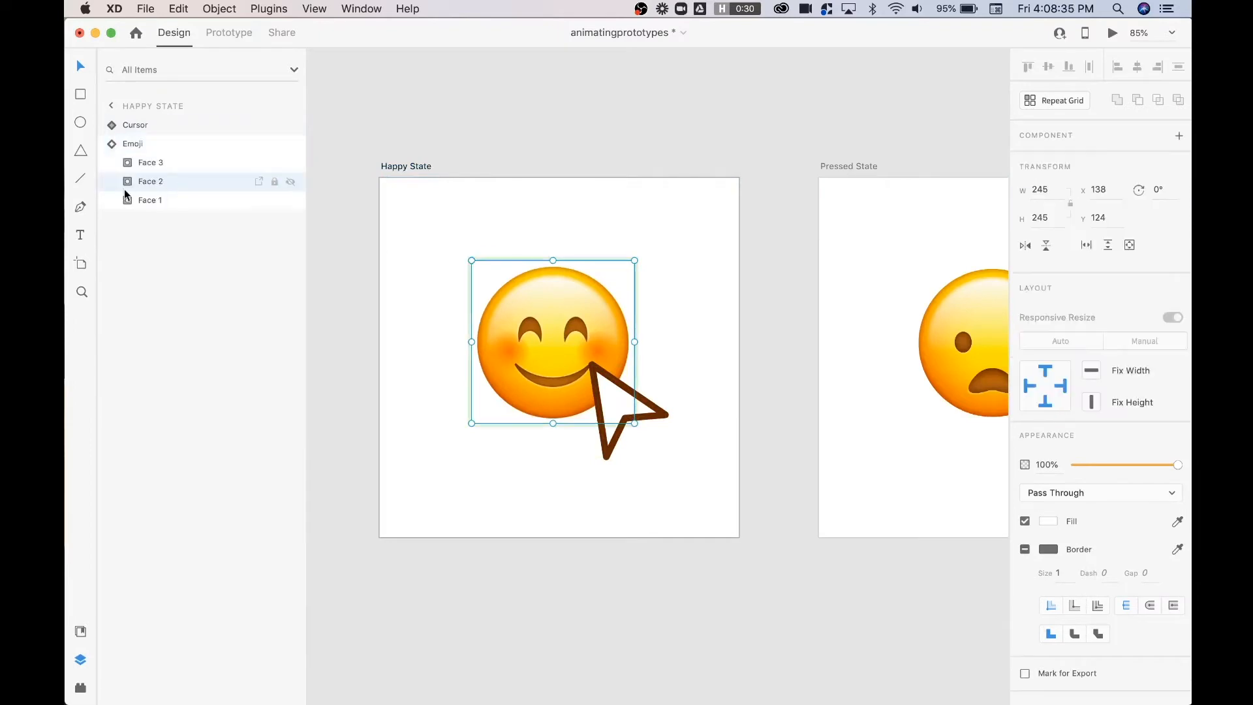
pyautogui.click(164, 198)
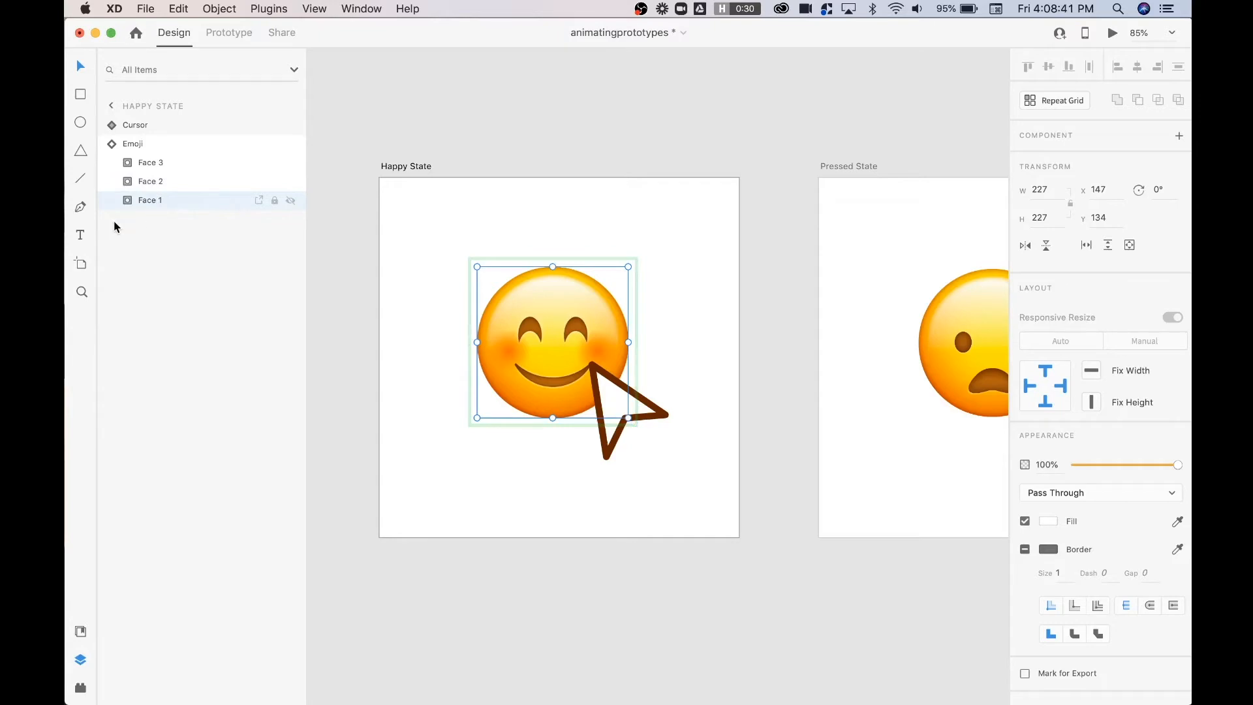
pyautogui.click(154, 165)
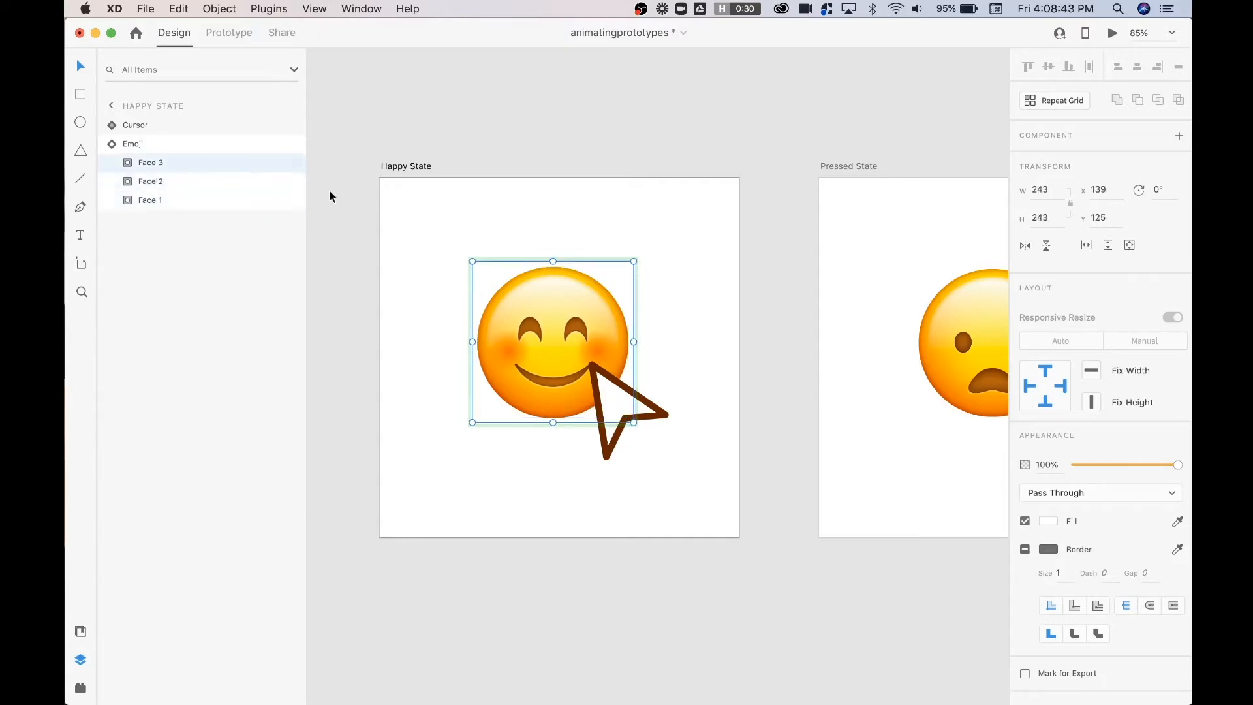
pyautogui.click(127, 163)
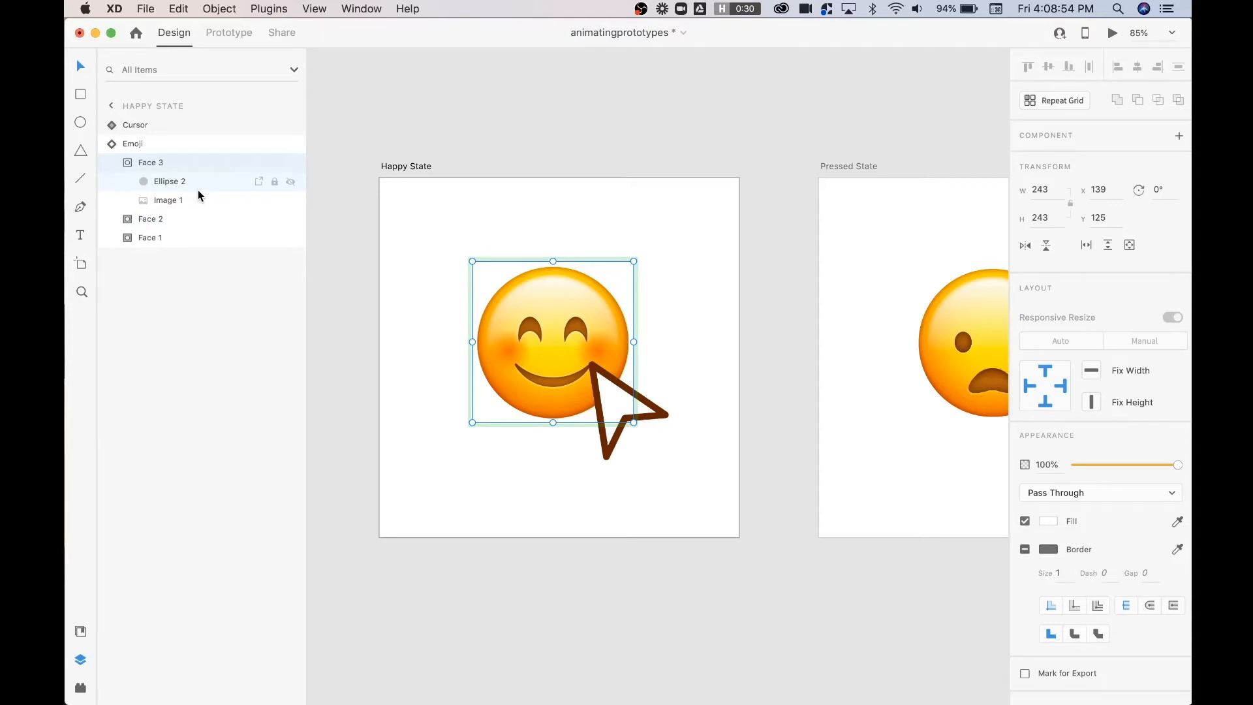
pyautogui.click(173, 181)
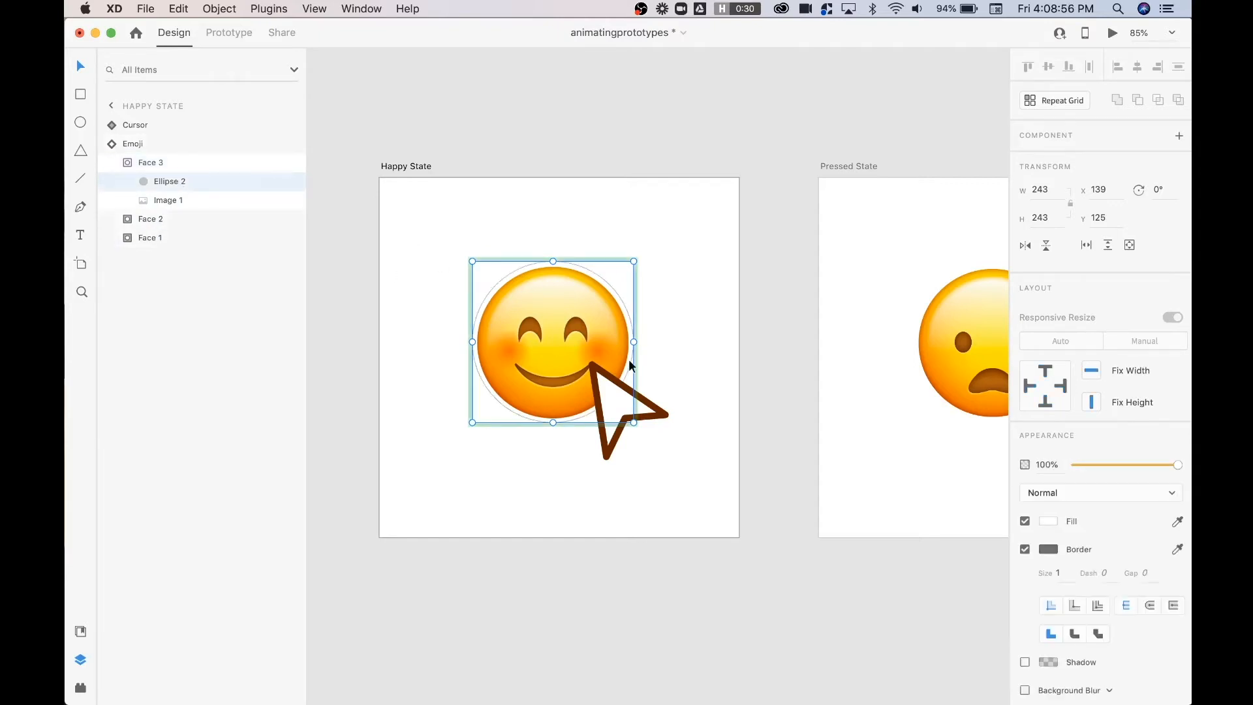
pyautogui.scroll(-3, 628, 363)
pyautogui.click(777, 524)
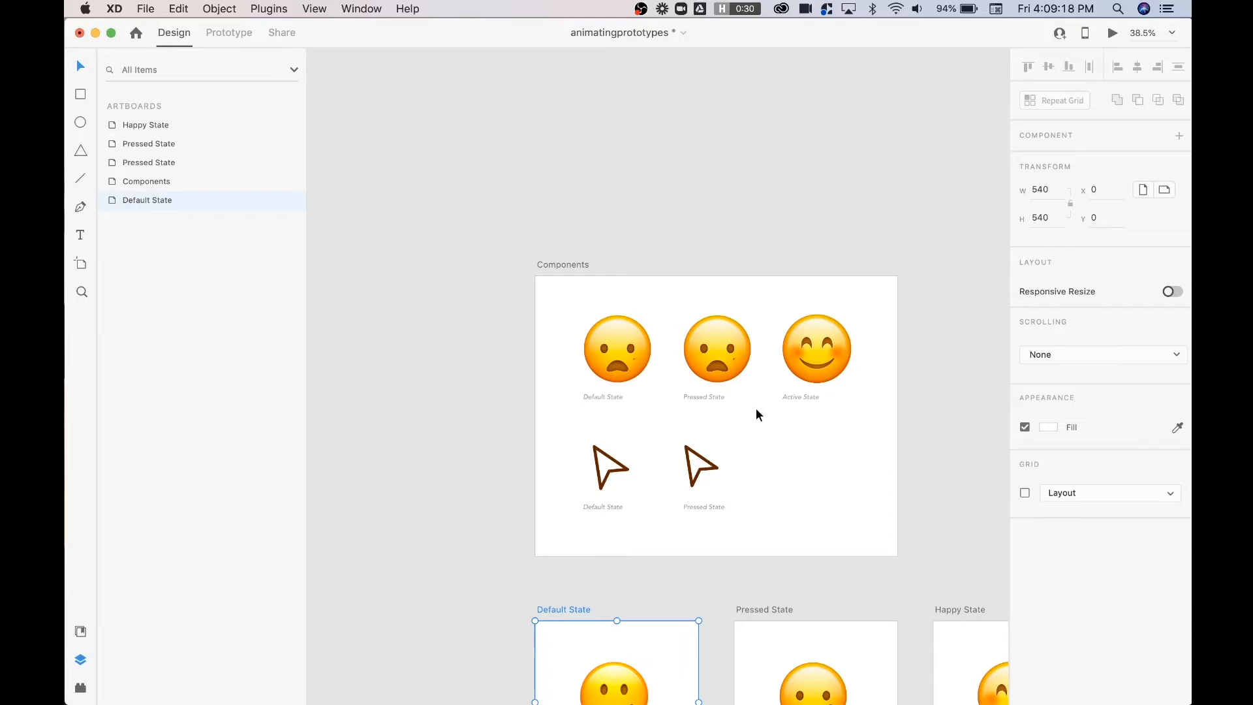
# Step: Draw a new artboard about 1175 by 751 above the Components artboard, matching its width
pyautogui.scroll(5, 633, 300)
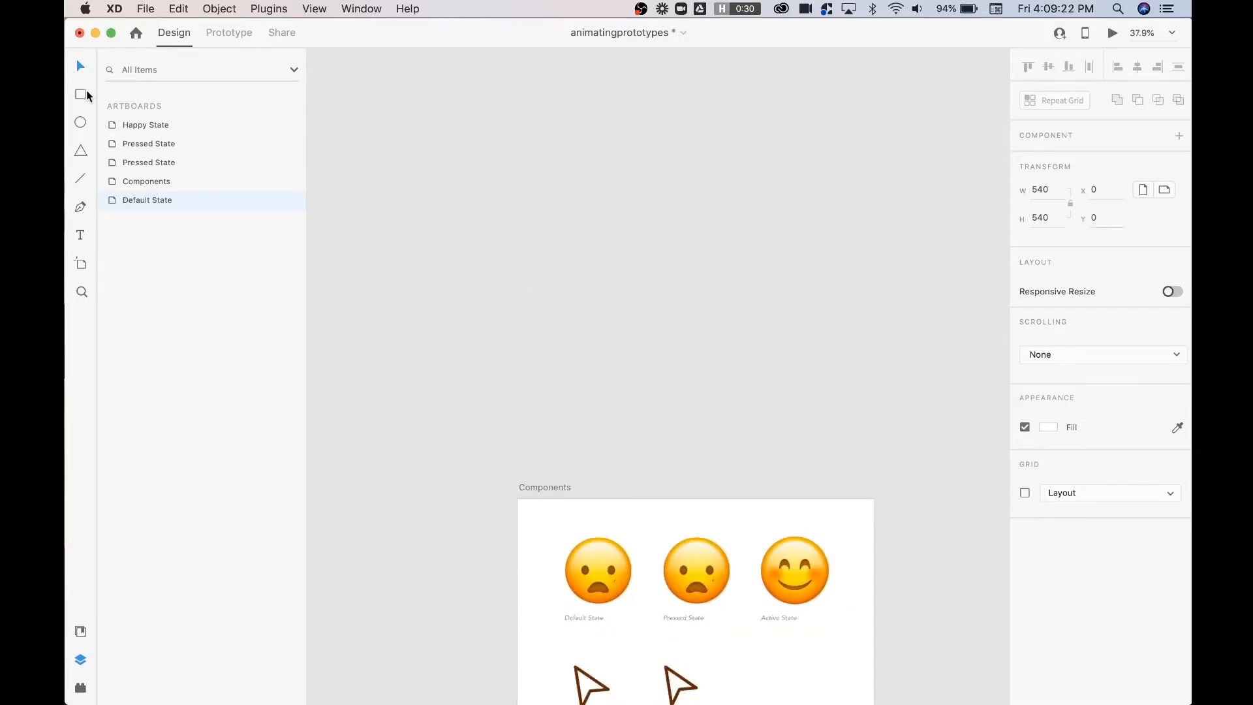
pyautogui.press('a')
pyautogui.moveTo(524, 169); pyautogui.dragTo(741, 385)
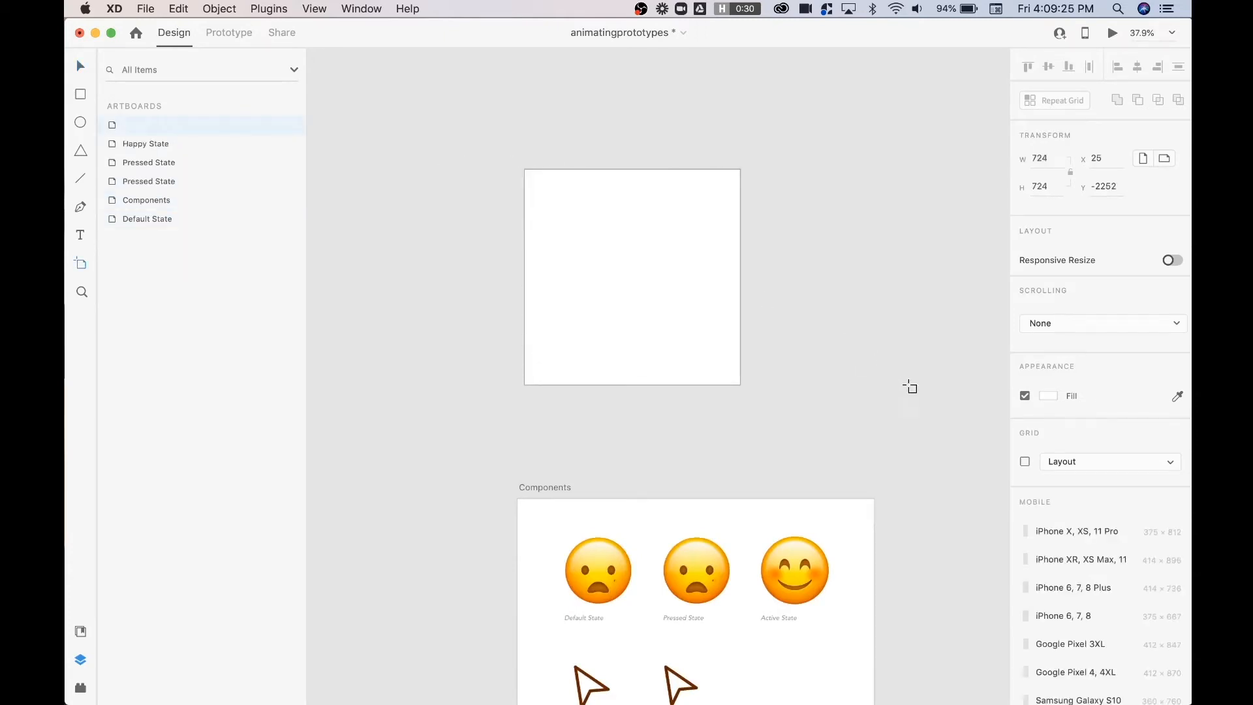
pyautogui.moveTo(910, 387); pyautogui.dragTo(874, 394)
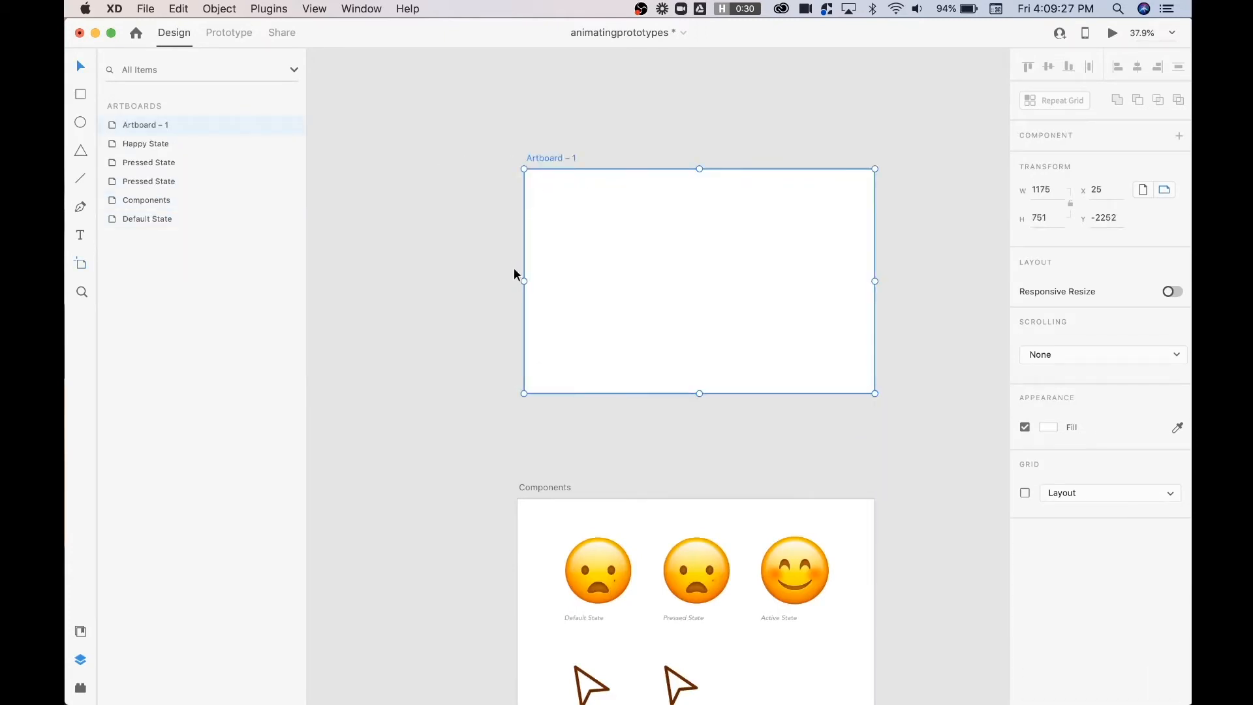
# Step: Add the text BUTTON near the upper-left corner of the new artboard
pyautogui.scroll(5, 687, 195)
pyautogui.press('t')
pyautogui.click(422, 280)
pyautogui.write('BUTTON')
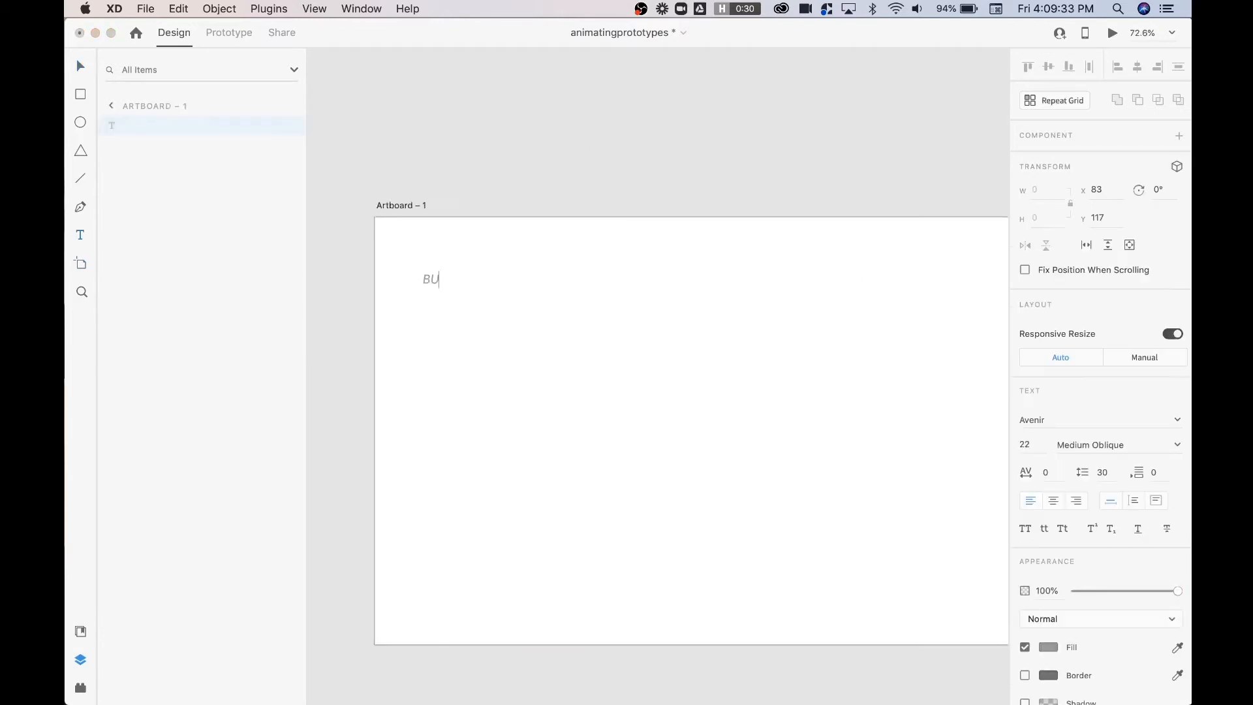
pyautogui.press('Escape')
# Step: Set the BUTTON text to the Black font weight with a character spacing of 100
pyautogui.click(1176, 444)
pyautogui.click(1088, 592)
pyautogui.click(1047, 473)
pyautogui.write('100')
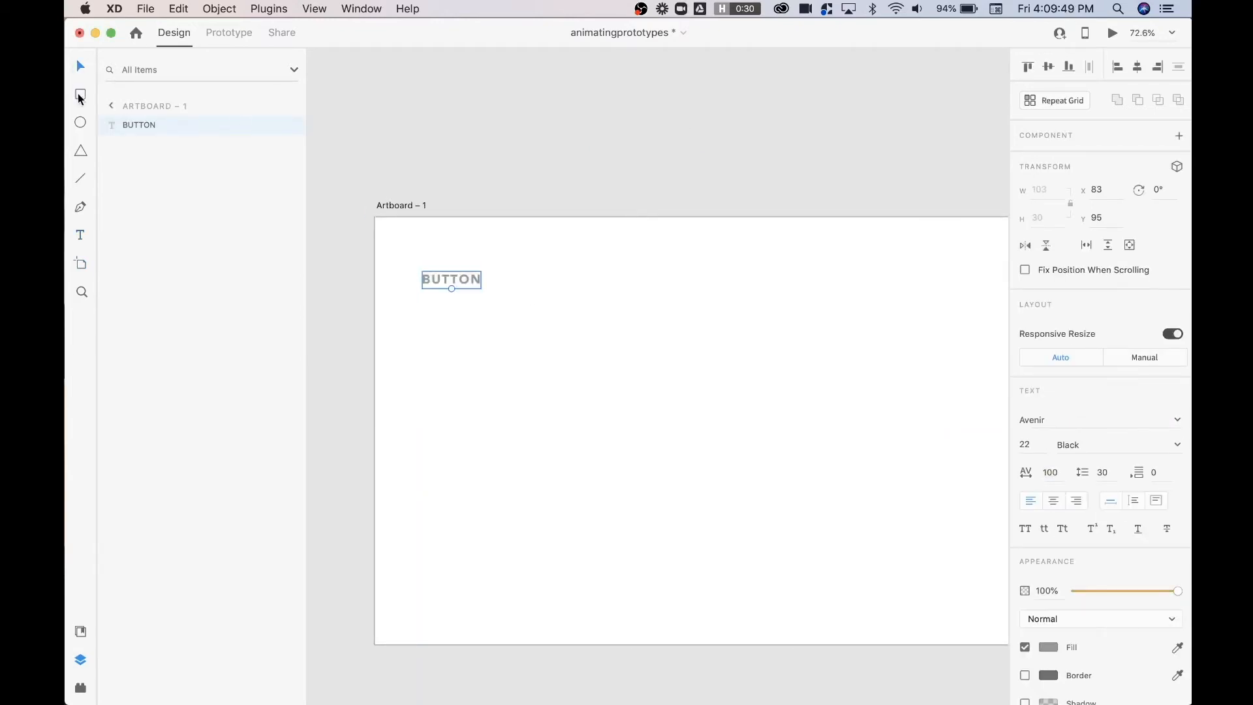
# Step: Draw a rectangle about 216 by 92 over the BUTTON text and set its corner radius to 10
pyautogui.click(80, 95)
pyautogui.moveTo(395, 254); pyautogui.dragTo(518, 306)
pyautogui.click(1080, 476)
pyautogui.write('10')
# Step: Remove the rectangle's border and give it a warm grey fill
pyautogui.click(1024, 533)
pyautogui.click(1047, 506)
pyautogui.click(868, 475)
# Step: Send the grey rectangle behind the text and change the BUTTON text's fill to white
pyautogui.click(80, 66)
pyautogui.scroll(5, 392, 287)
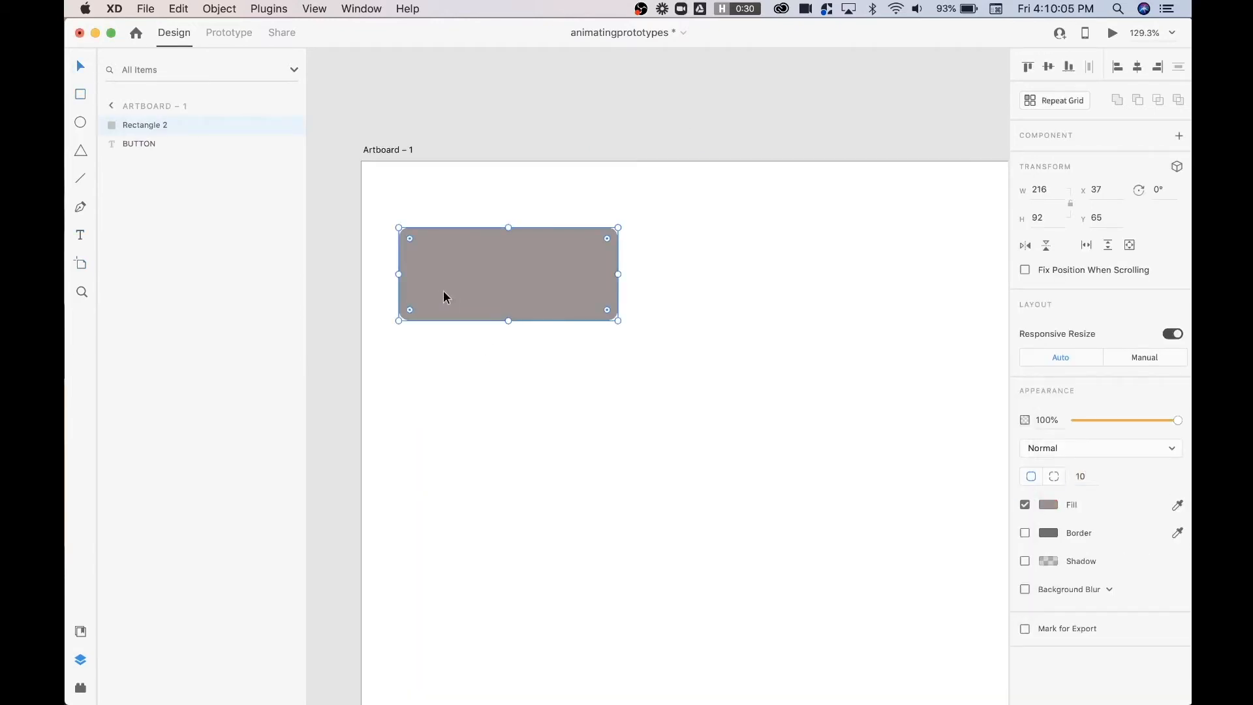
pyautogui.press('super+shift+bracketleft')
pyautogui.click(502, 274)
pyautogui.click(1048, 646)
pyautogui.moveTo(962, 529); pyautogui.dragTo(861, 510)
pyautogui.click(704, 339)
# Step: Move the rectangle and its text together to X 204, Y 224 on the artboard and turn them into a component
pyautogui.moveTo(383, 211); pyautogui.dragTo(639, 338)
pyautogui.moveTo(554, 294); pyautogui.dragTo(723, 455)
pyautogui.press('super+k')
pyautogui.scroll(-3, 652, 391)
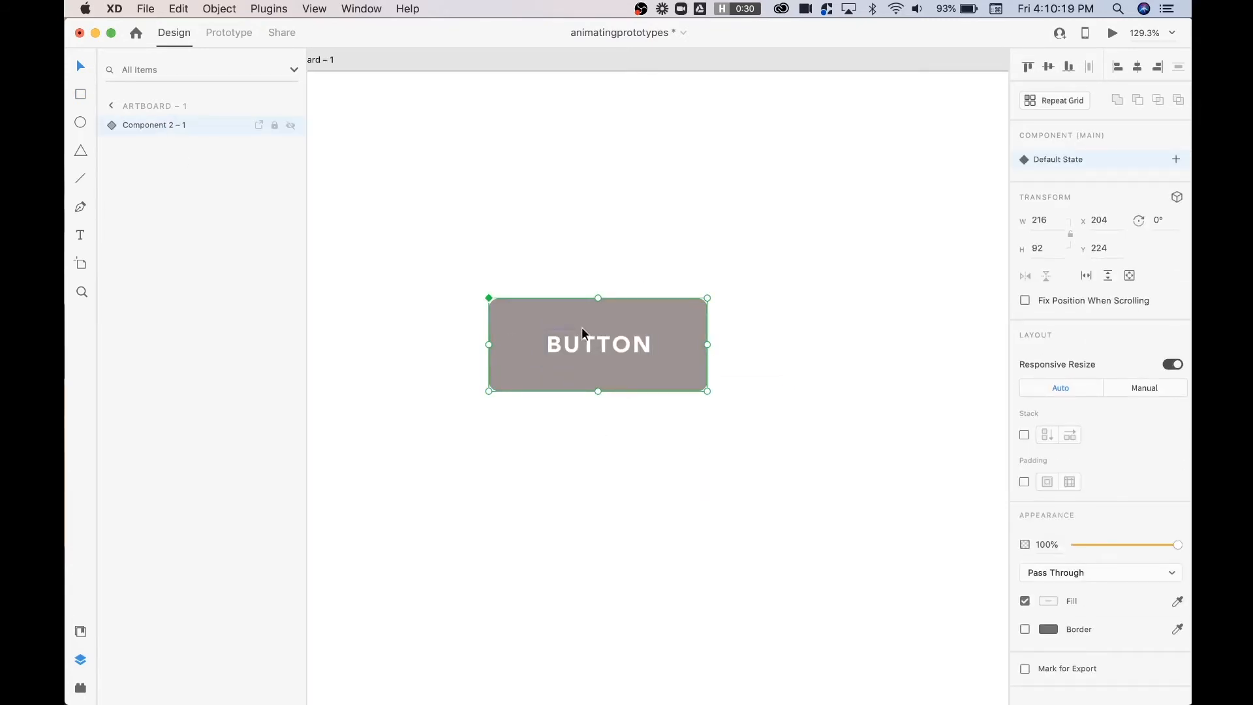
# Step: Rename the new component as Button and its rectangle layer as Background
pyautogui.doubleClick(151, 124)
pyautogui.write('Button')
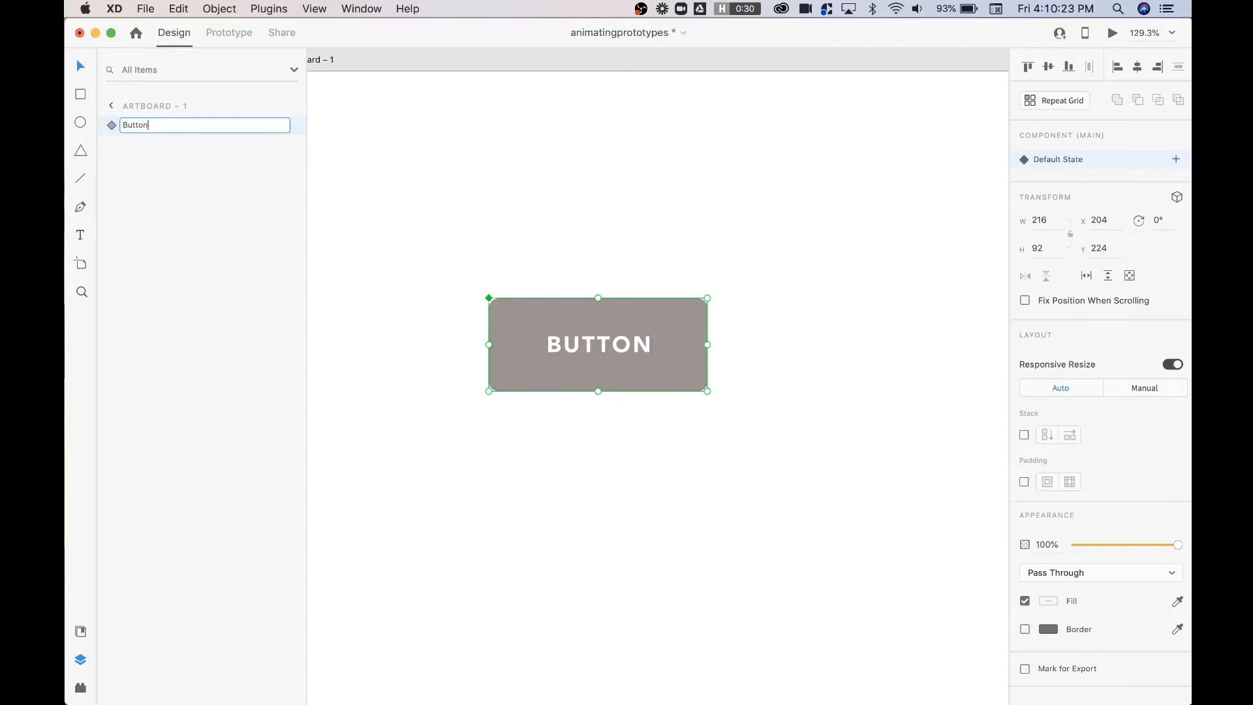
pyautogui.press('Return')
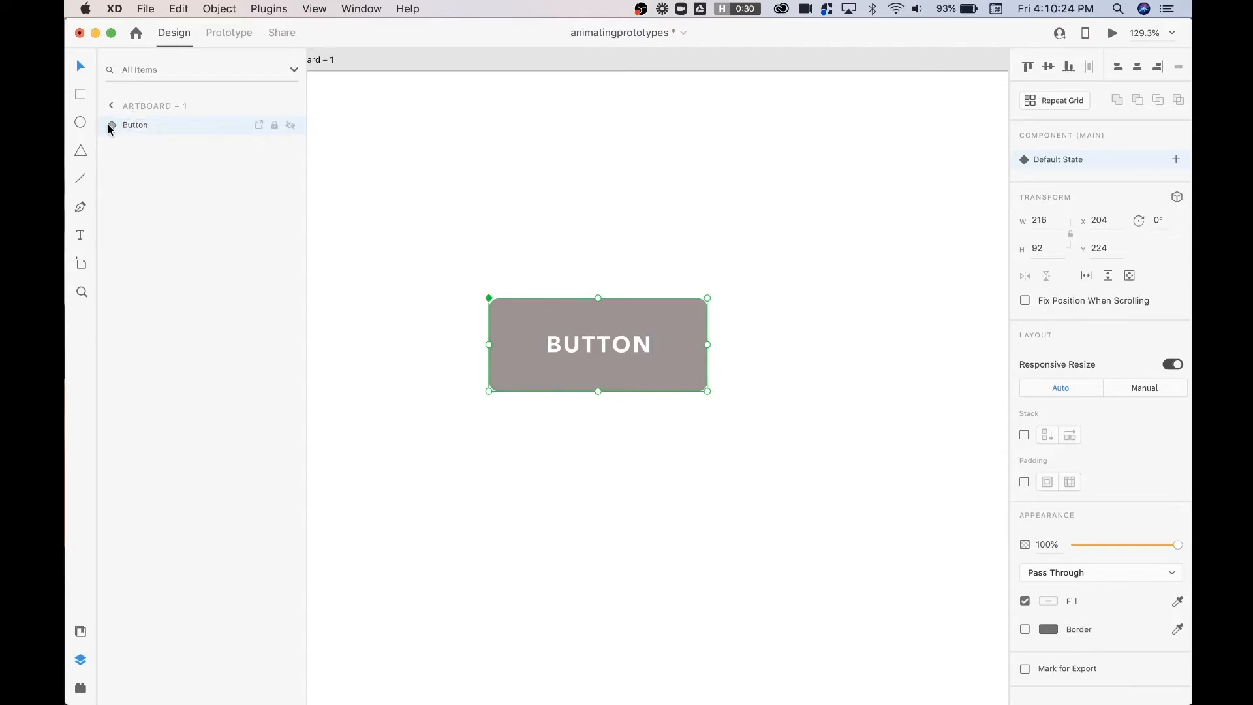
pyautogui.click(111, 124)
pyautogui.click(152, 166)
pyautogui.doubleClick(173, 162)
pyautogui.write('Background')
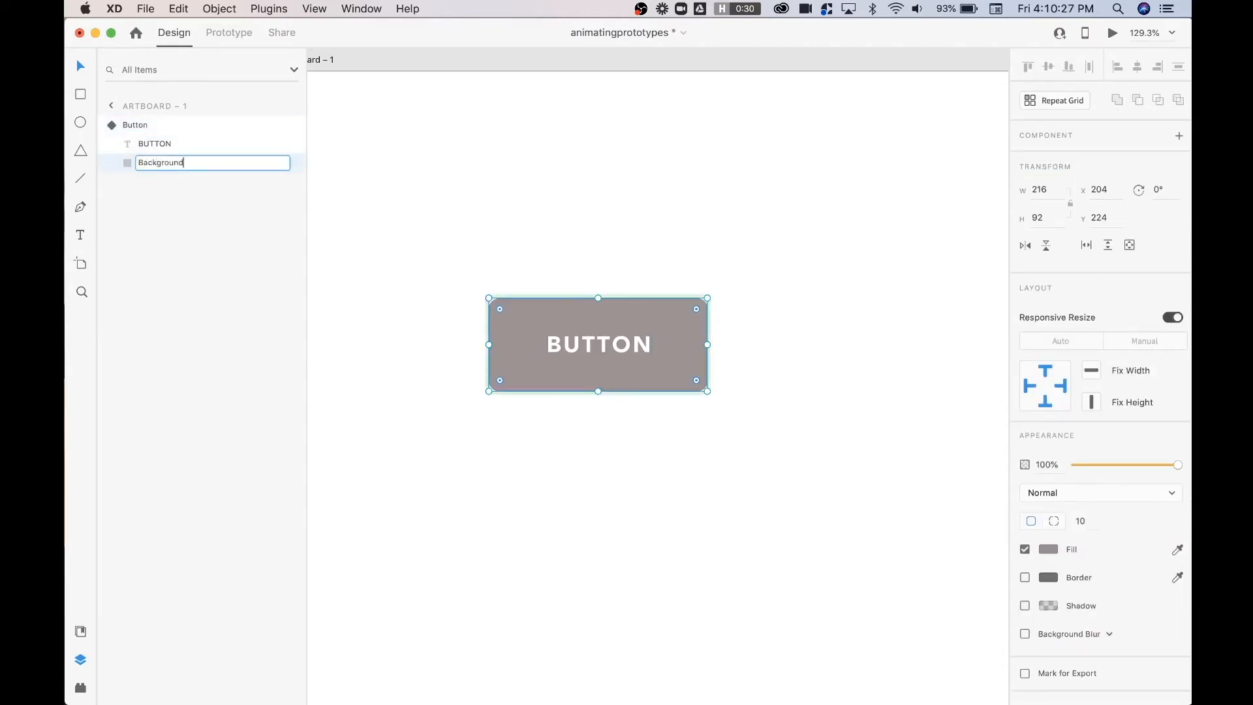
pyautogui.press('Return')
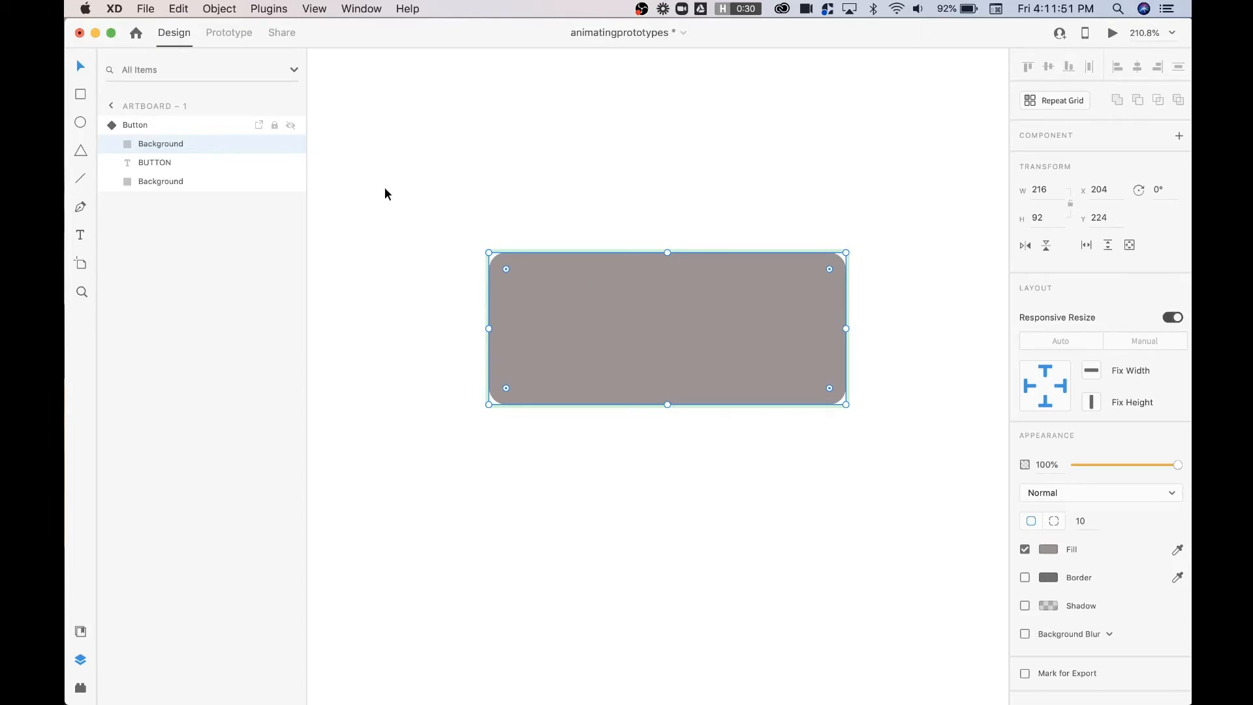
# Step: Draw a closed slanted parallelogram about 136 by 124 just left of the button rectangle with the Pen tool
pyautogui.click(81, 207)
pyautogui.click(431, 219)
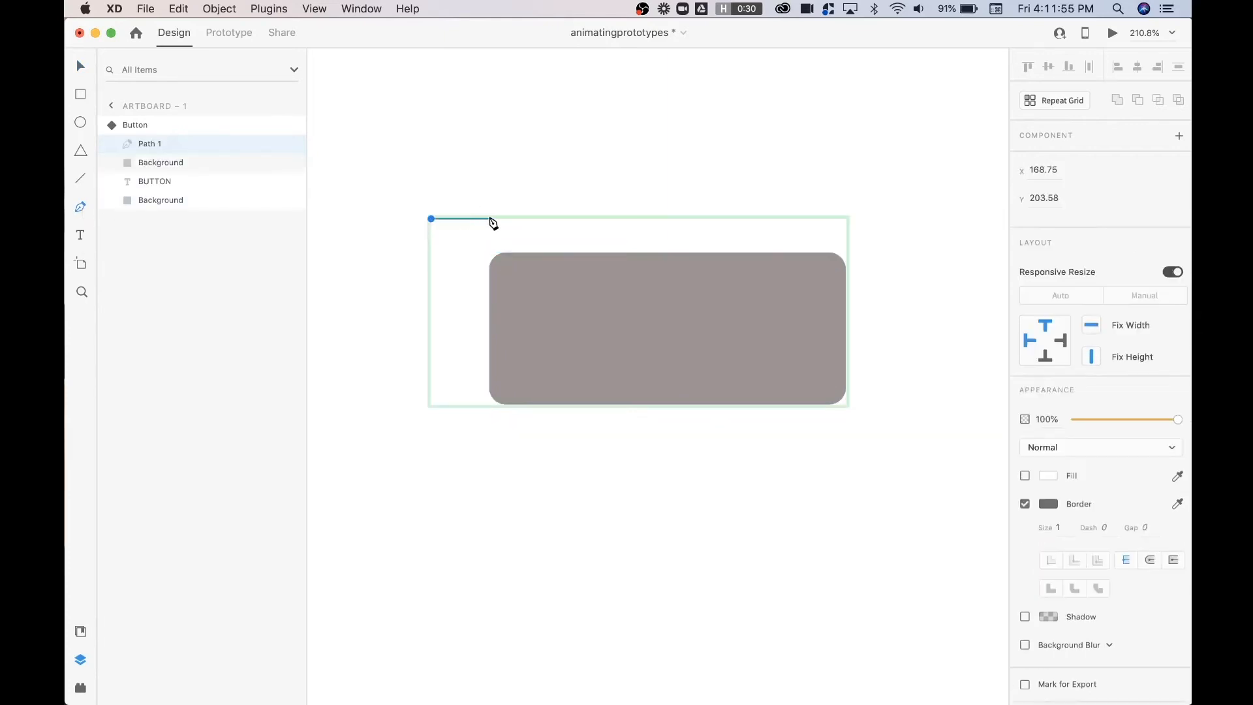
pyautogui.click(485, 218)
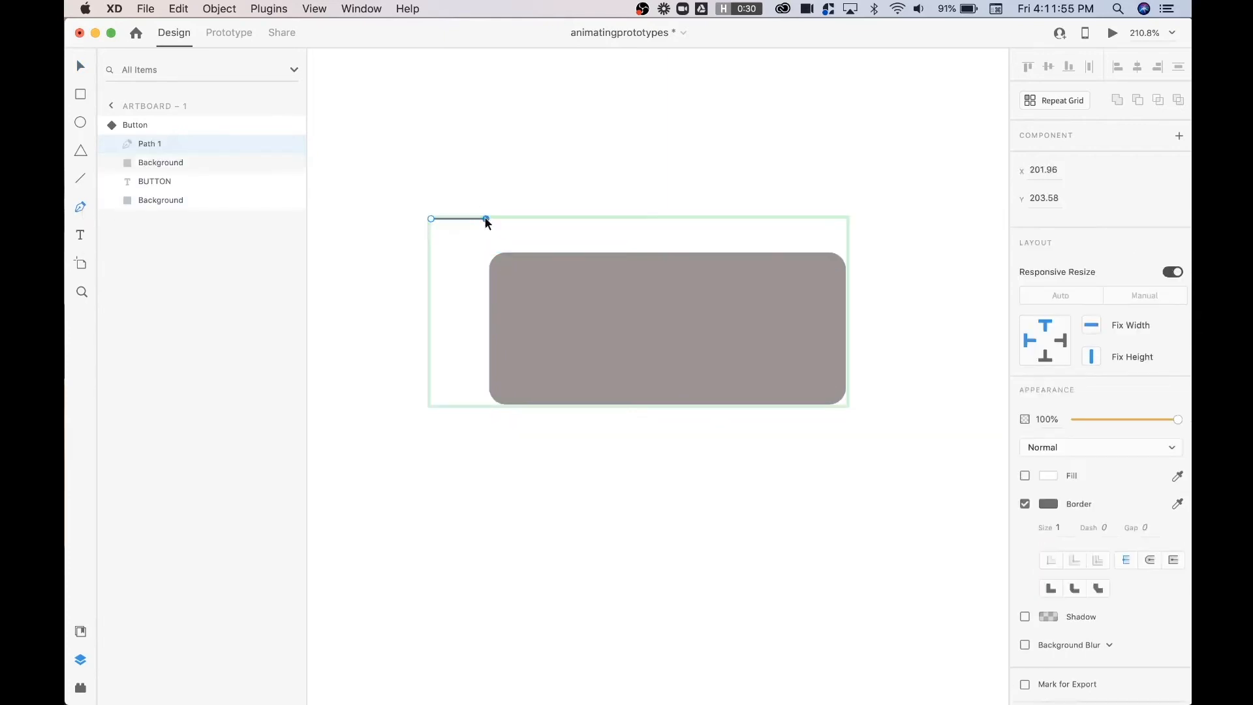
pyautogui.click(315, 425)
pyautogui.hscroll(-2, 313, 425)
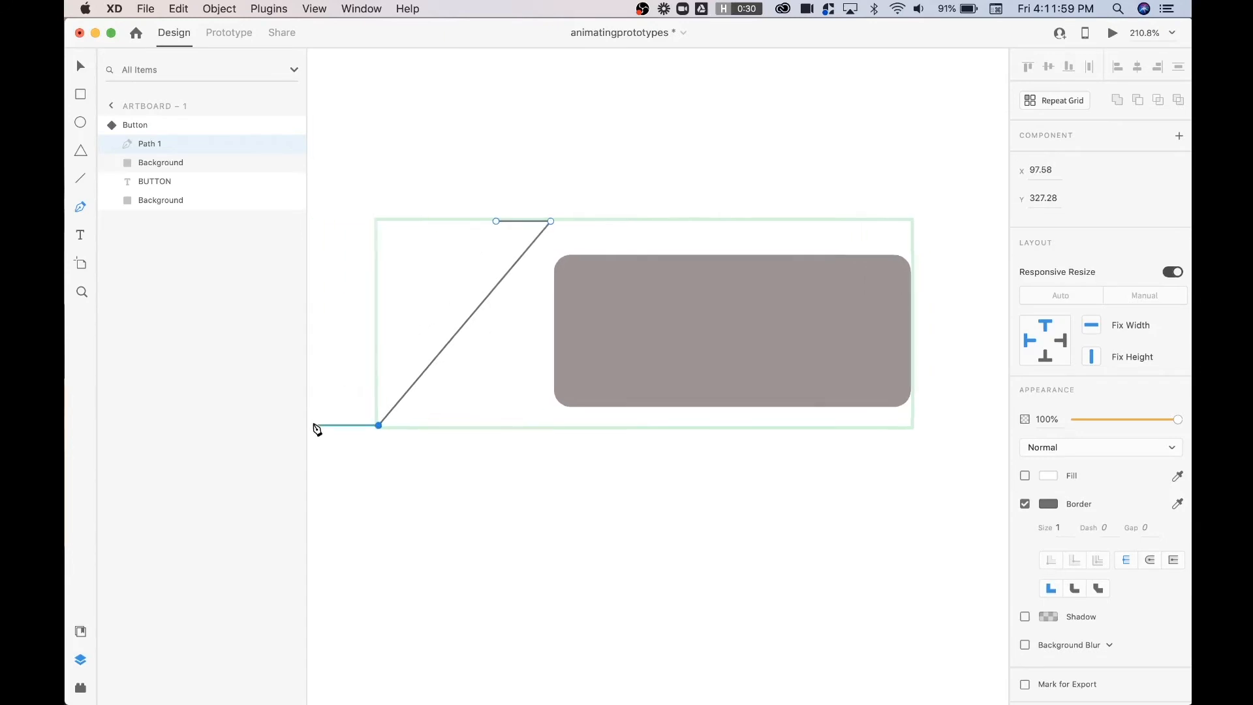
pyautogui.click(326, 425)
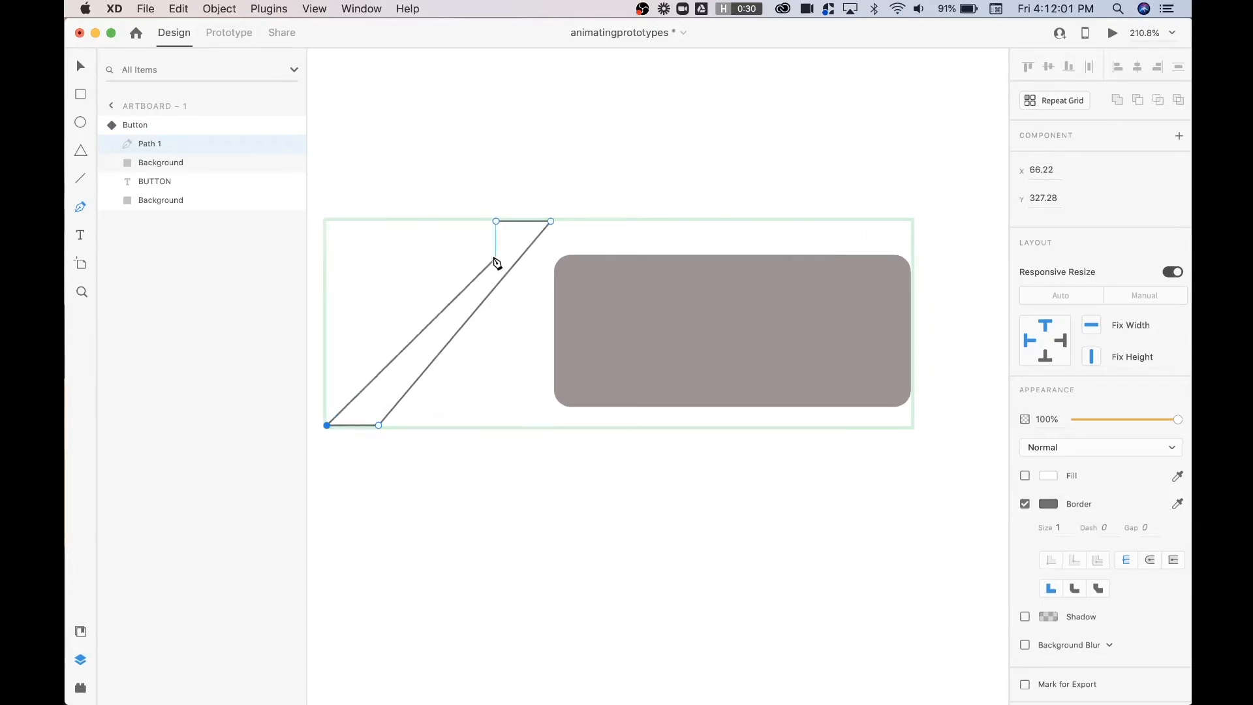
pyautogui.click(497, 221)
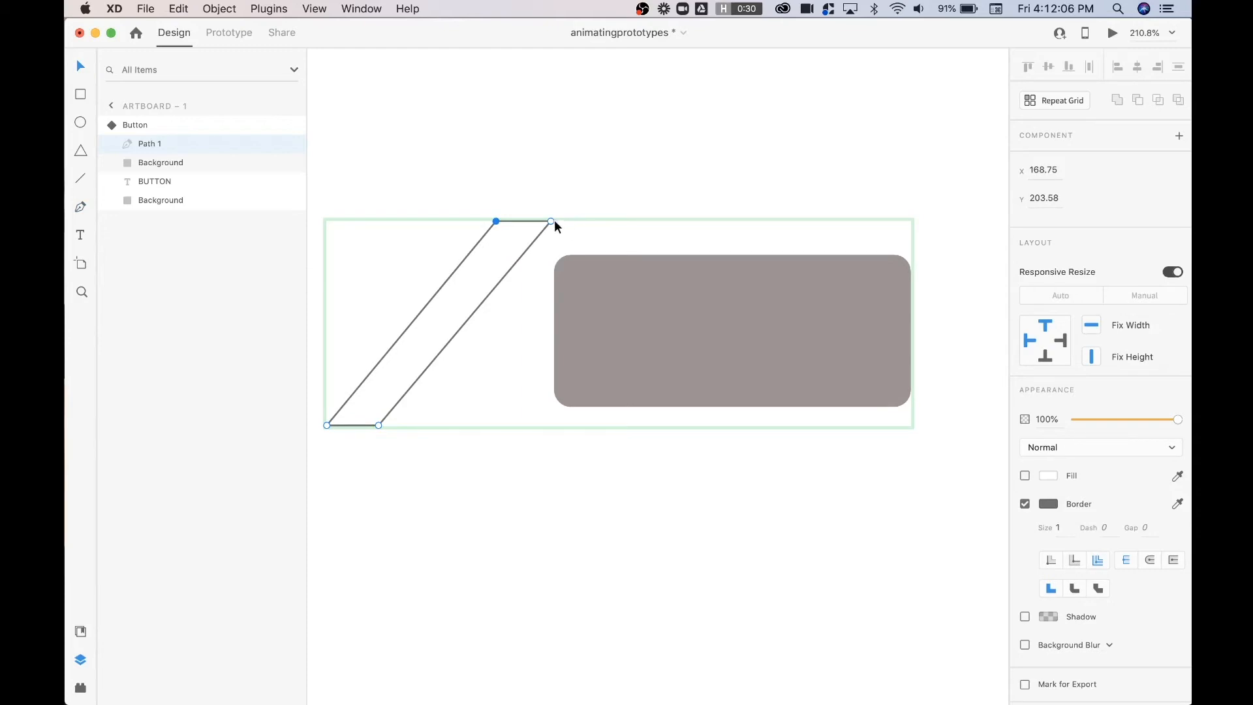
# Step: Rename the Background copy directly below Path 1 as Background Active
pyautogui.keyDown('shift'); pyautogui.click(151, 162); pyautogui.keyUp('shift')
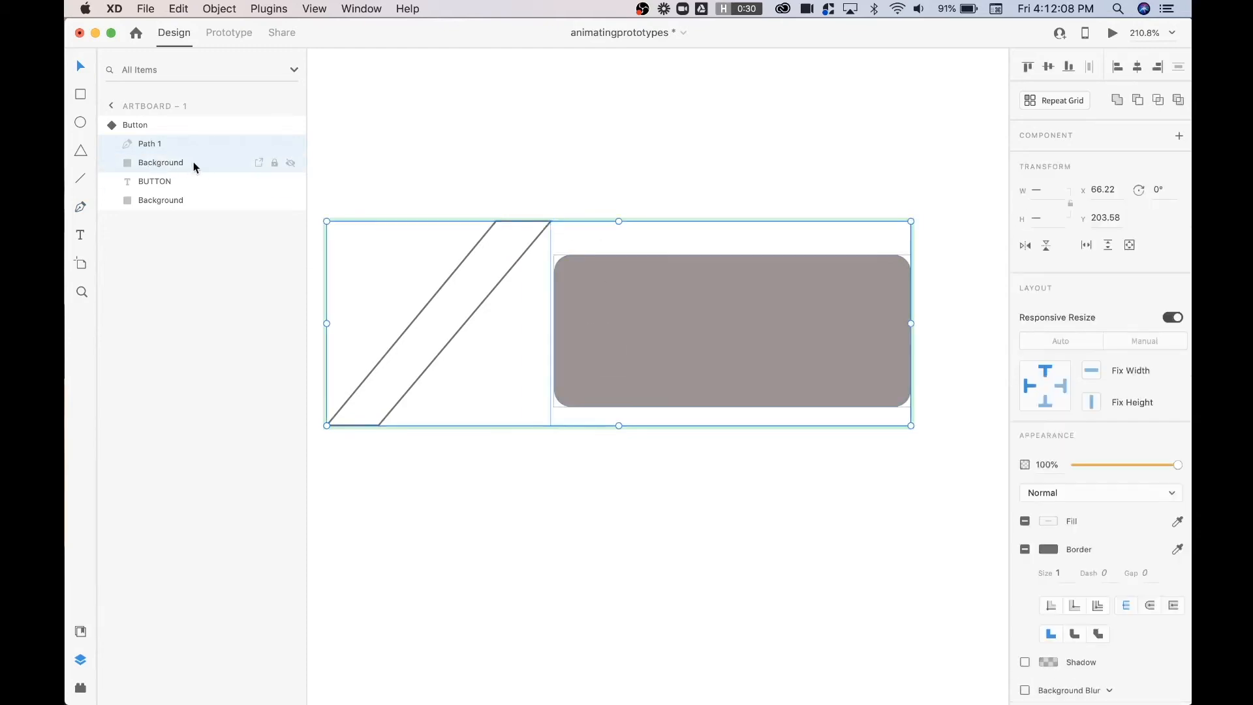
pyautogui.rightClick(185, 160)
pyautogui.doubleClick(163, 162)
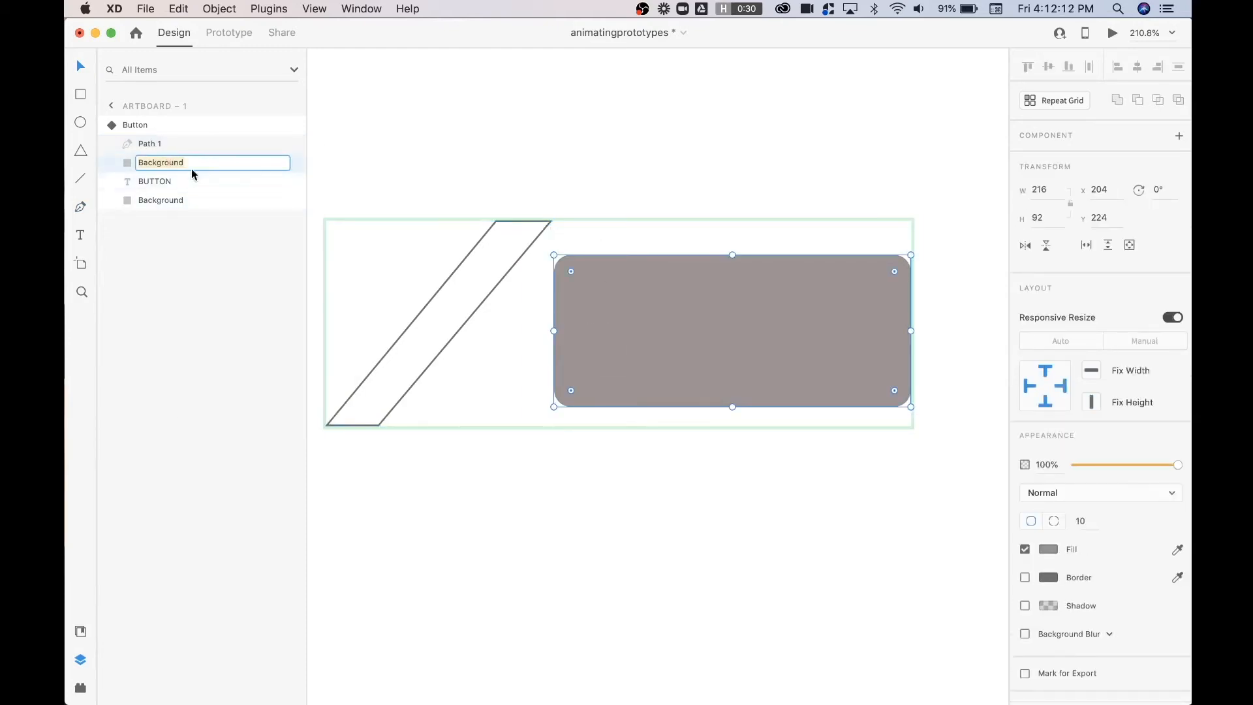
pyautogui.press('Right')
pyautogui.write('Active')
pyautogui.press('Return')
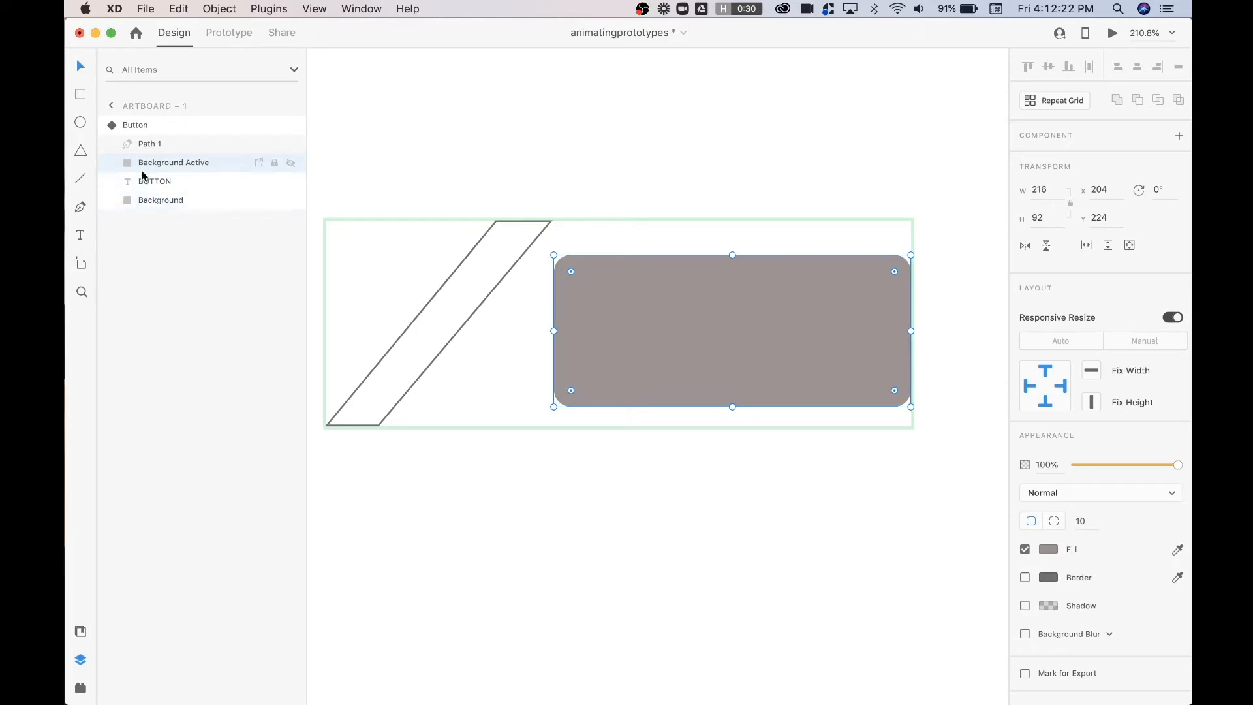
# Step: Give the slanted Path 1 a white fill and remove its border
pyautogui.keyDown('shift'); pyautogui.click(156, 146); pyautogui.keyUp('shift')
pyautogui.rightClick(186, 160)
pyautogui.click(155, 144)
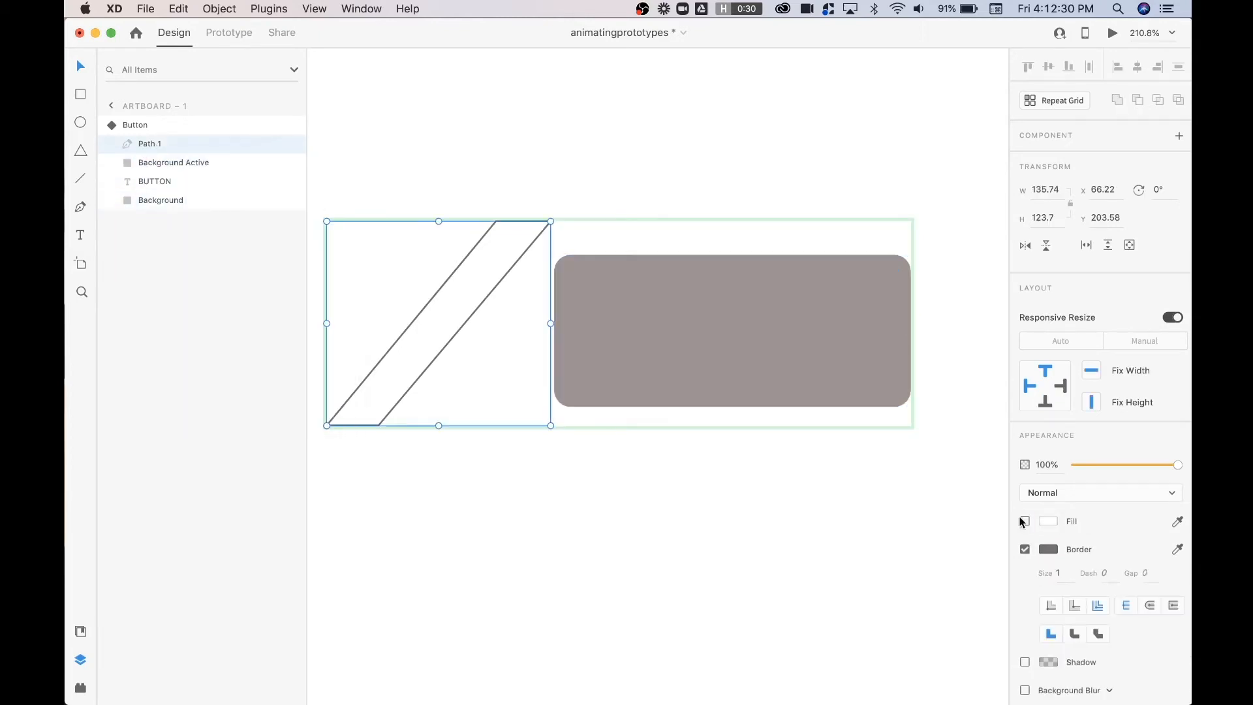
pyautogui.click(1023, 521)
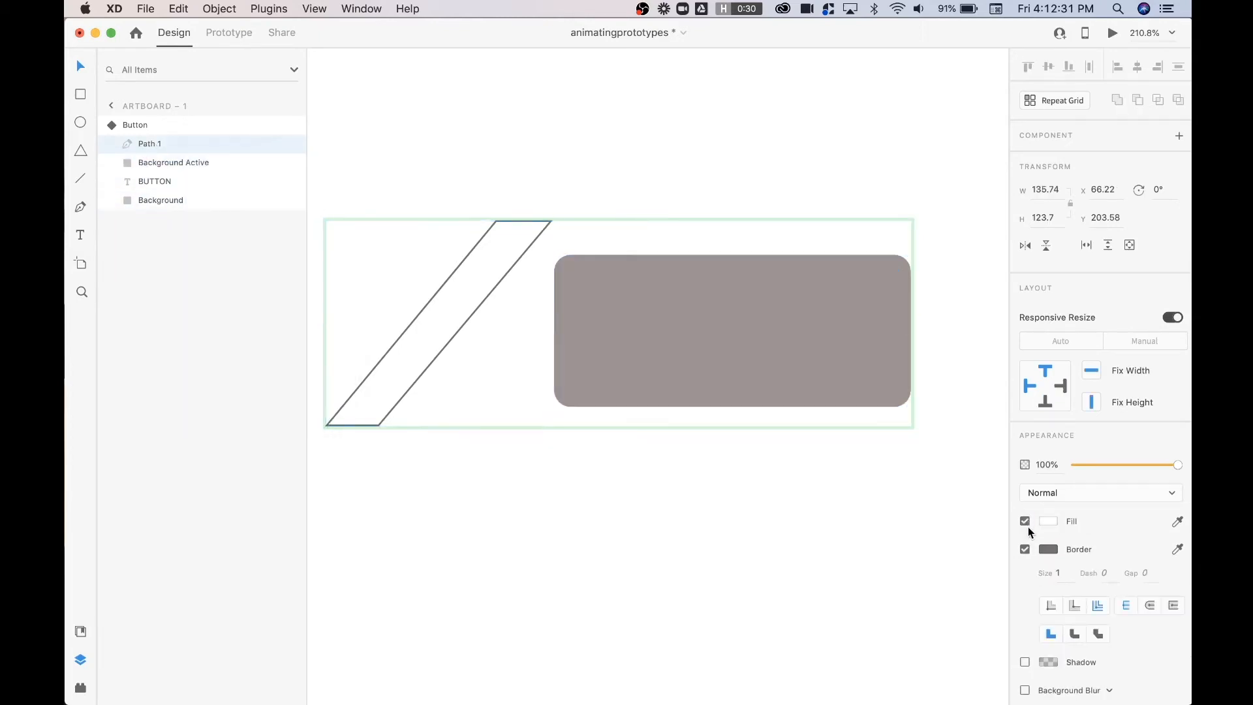
pyautogui.click(1025, 550)
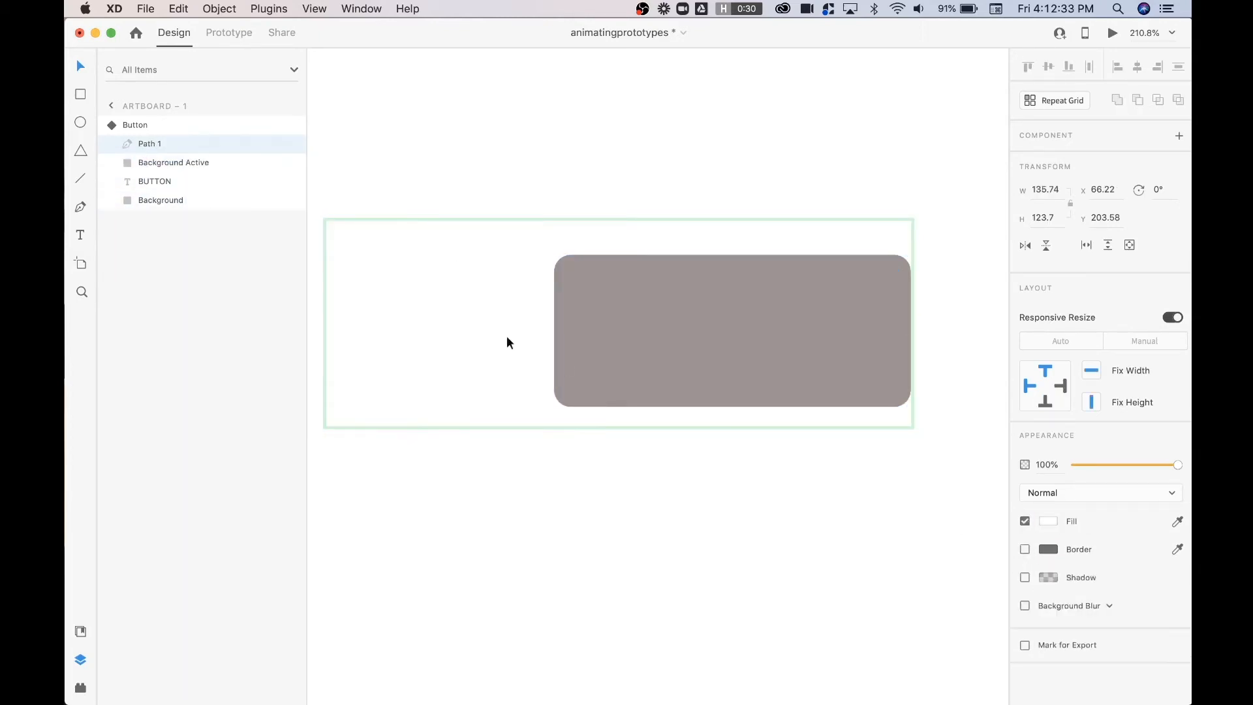
# Step: Mask Background Active with the slanted Path 1, and move the path inside the mask leftward to X 75.22
pyautogui.moveTo(447, 300); pyautogui.dragTo(627, 303)
pyautogui.keyDown('shift'); pyautogui.click(687, 355); pyautogui.keyUp('shift')
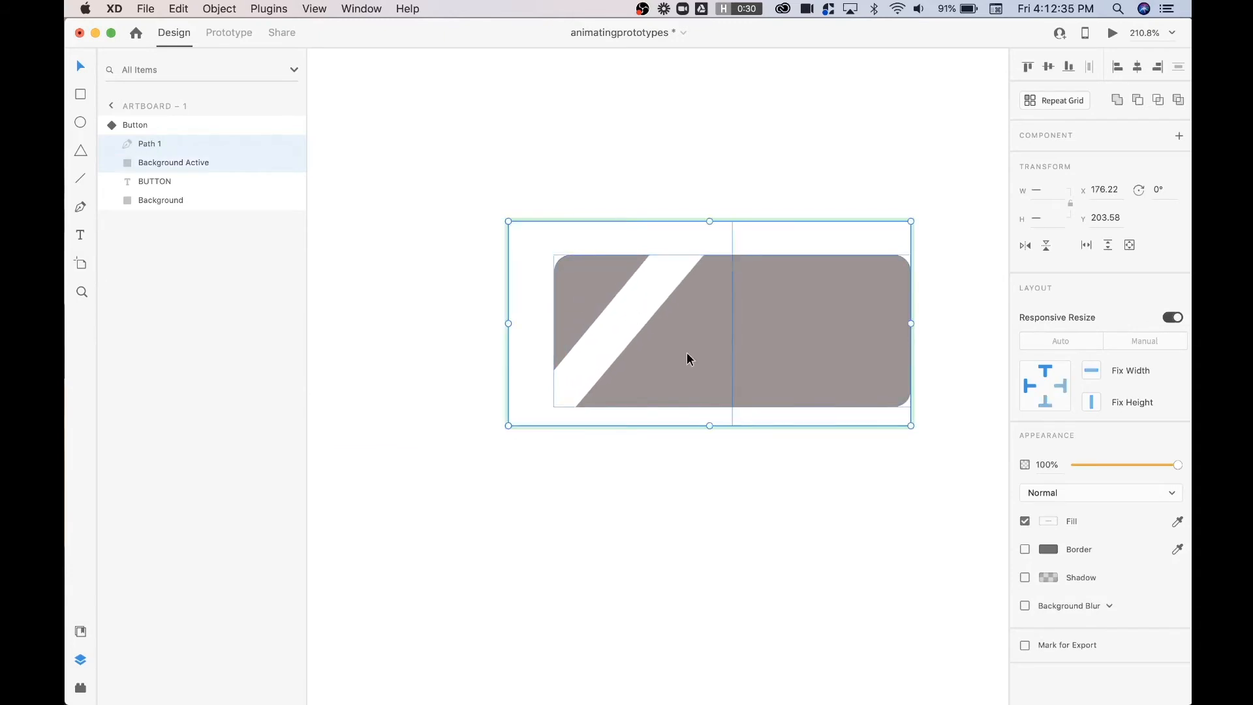
pyautogui.rightClick(637, 306)
pyautogui.click(684, 458)
pyautogui.doubleClick(491, 351)
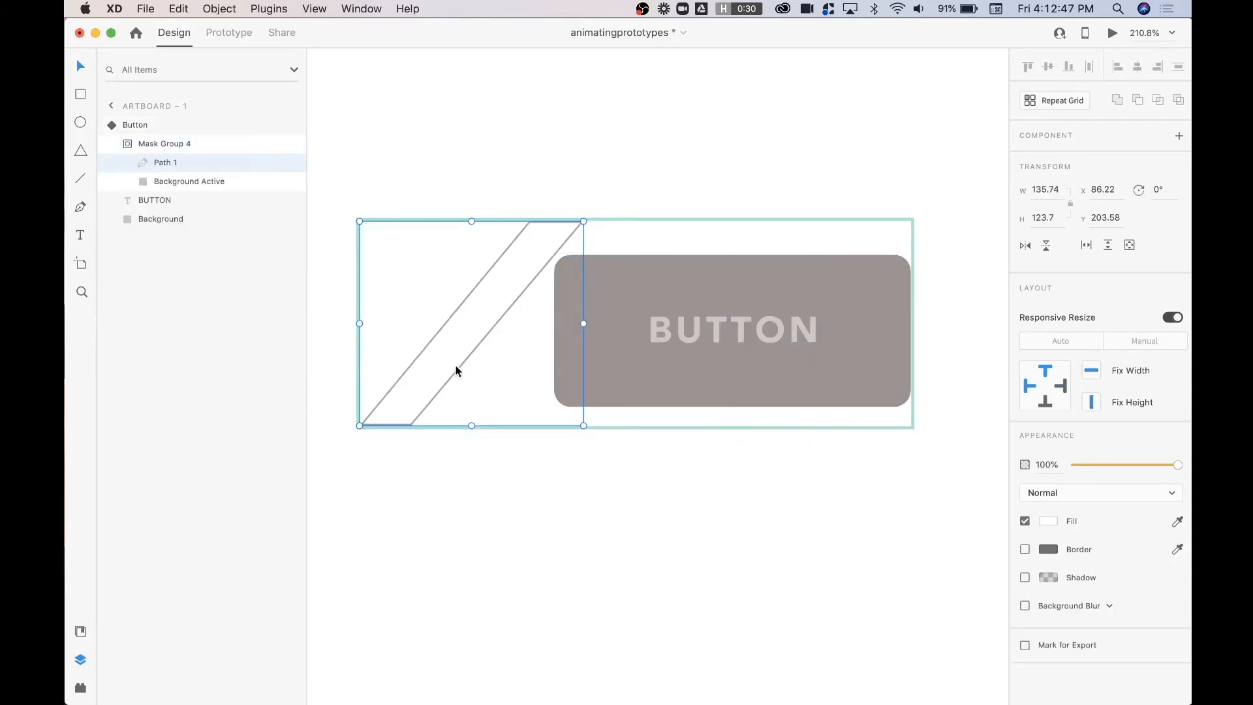
pyautogui.moveTo(461, 366)
pyautogui.mouseDown()
pyautogui.moveTo(430, 356)
pyautogui.moveTo(444, 354)
pyautogui.mouseUp()
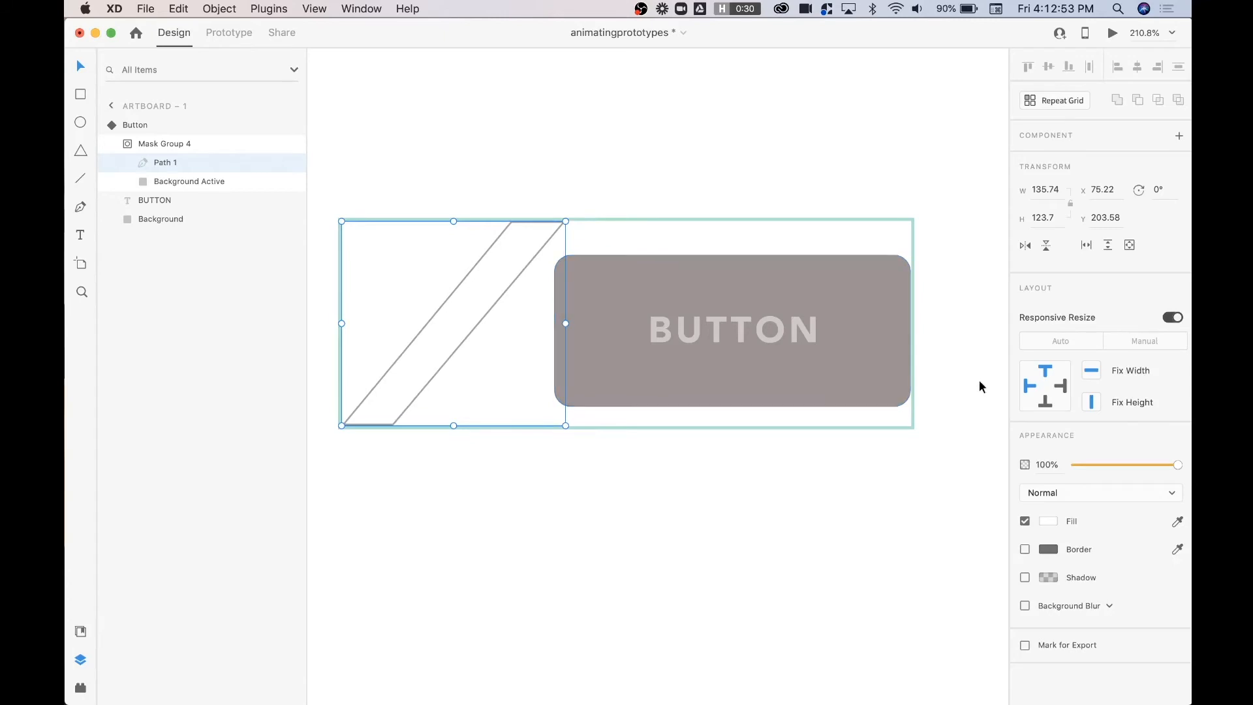
# Step: Change the fill of Background Active inside the mask group to a light red
pyautogui.hscroll(5, 527, 448)
pyautogui.click(181, 186)
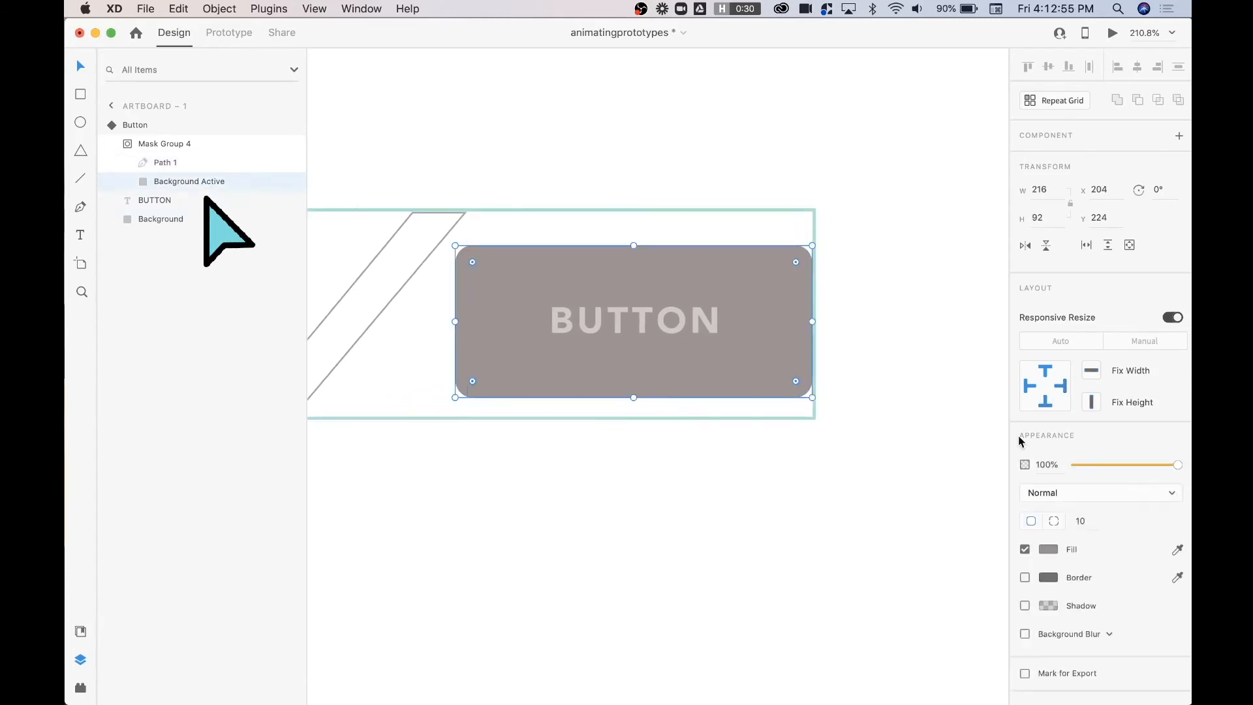
pyautogui.click(1042, 549)
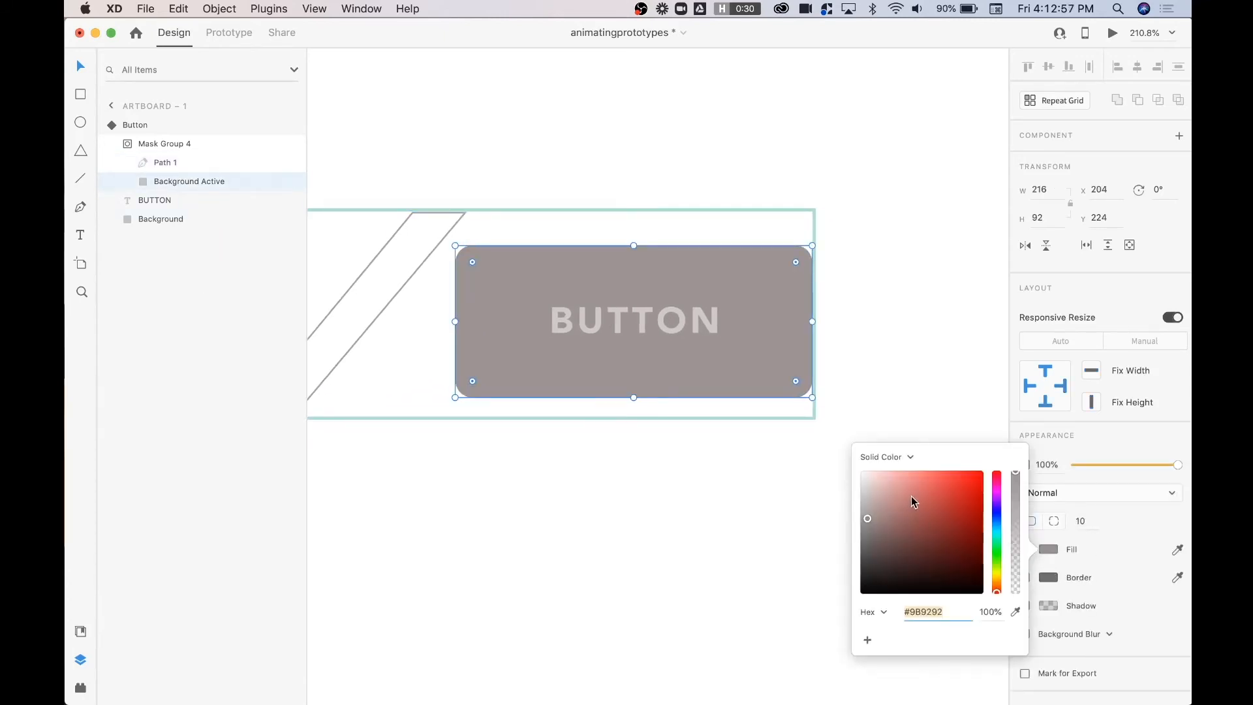
pyautogui.moveTo(910, 496); pyautogui.dragTo(918, 484)
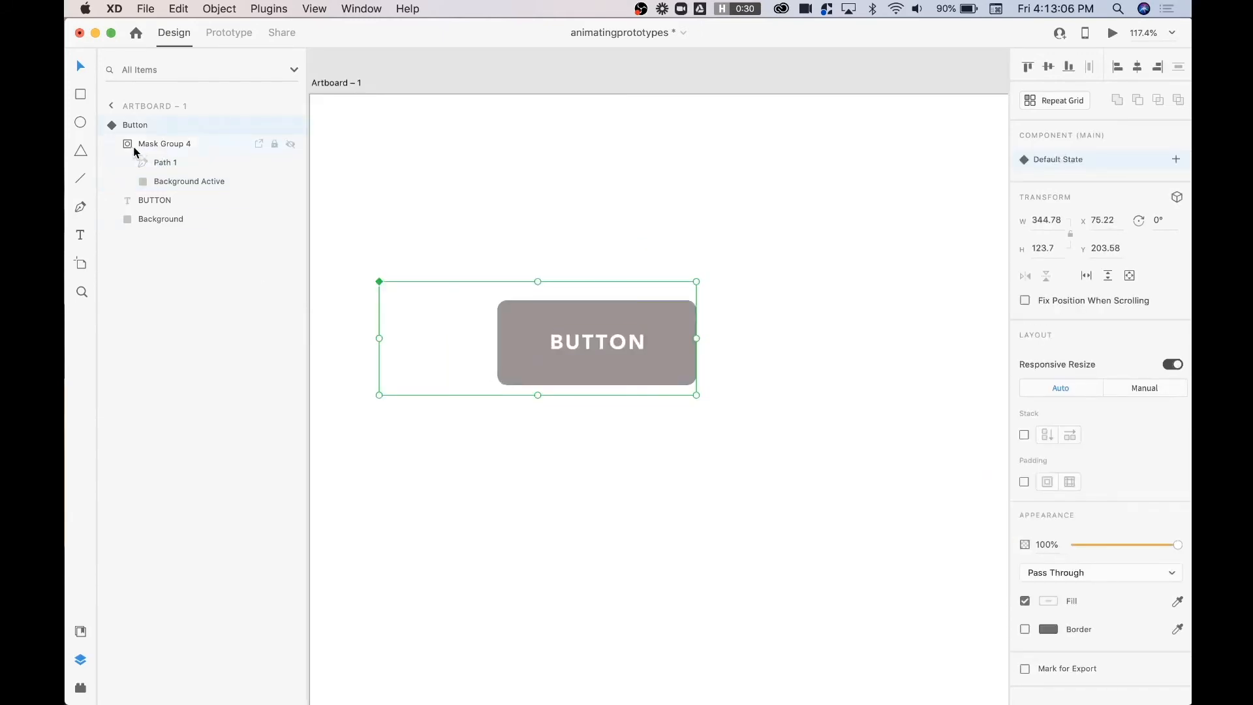
# Step: Duplicate the button's Background rectangle above Mask Group 4 and name the copy Rectangle Mask
pyautogui.click(128, 144)
pyautogui.click(149, 145)
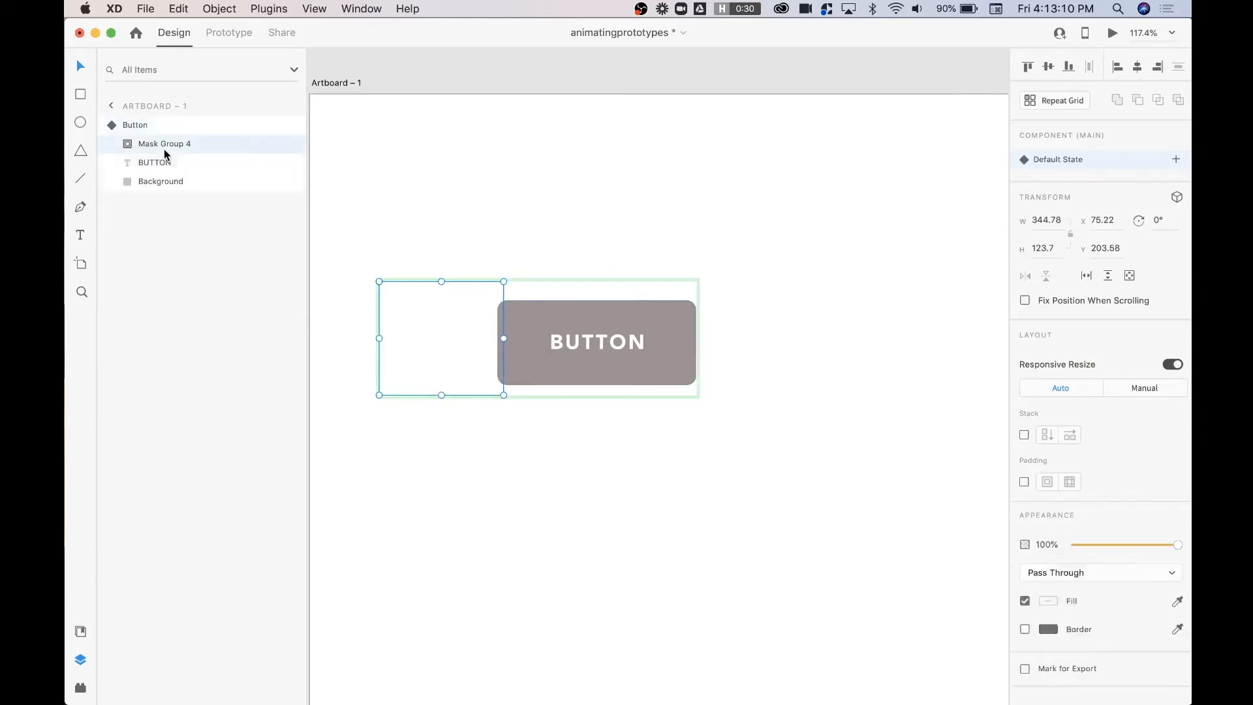
pyautogui.scroll(5, 436, 296)
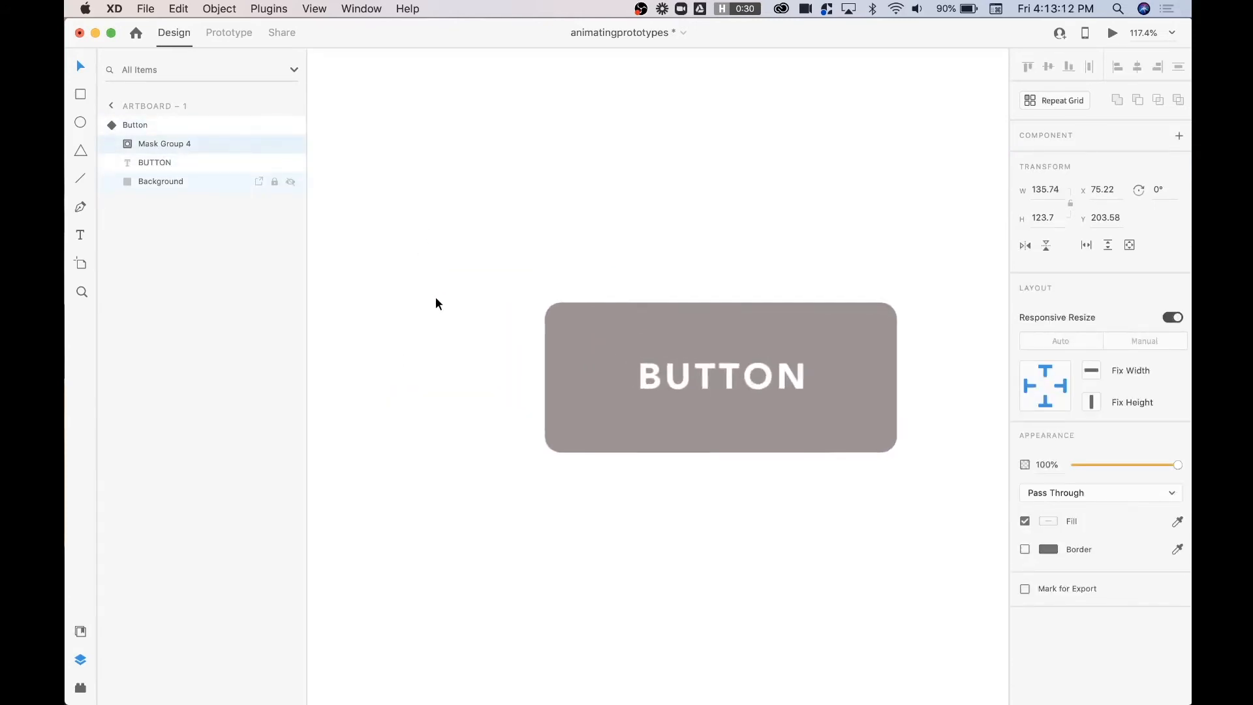
pyautogui.hscroll(2, 436, 296)
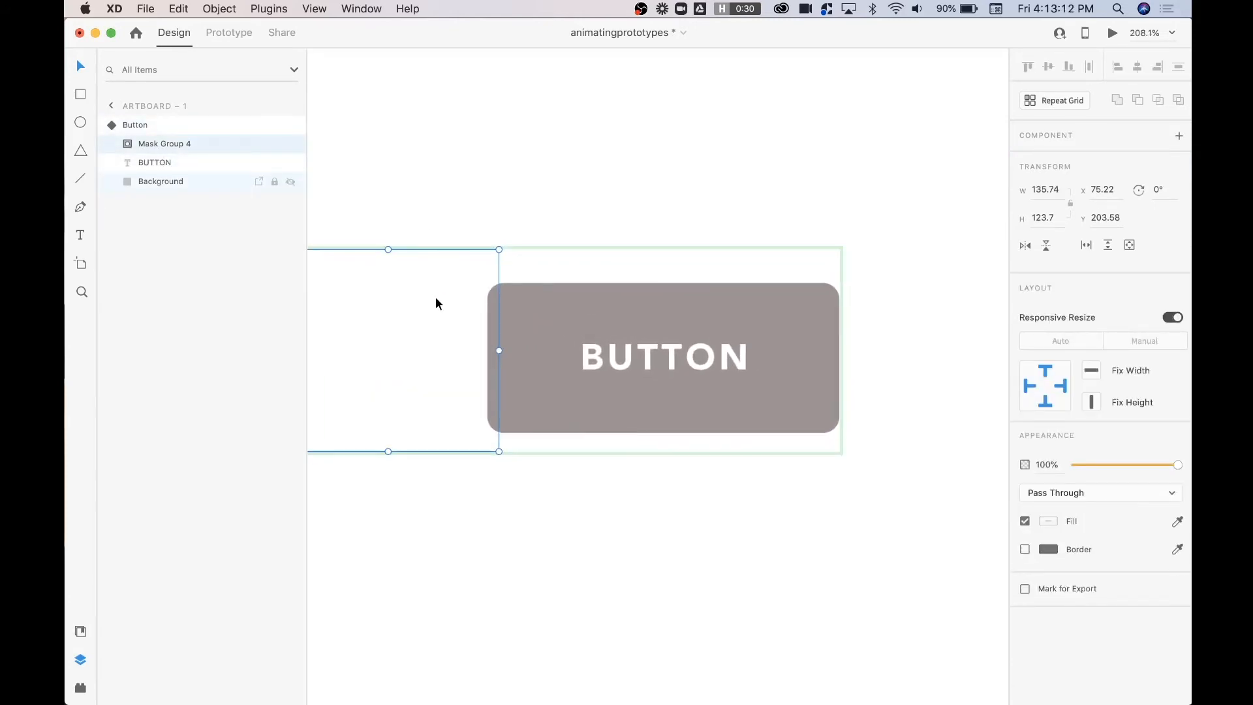
pyautogui.click(548, 316)
pyautogui.press('super+c')
pyautogui.press('super+v')
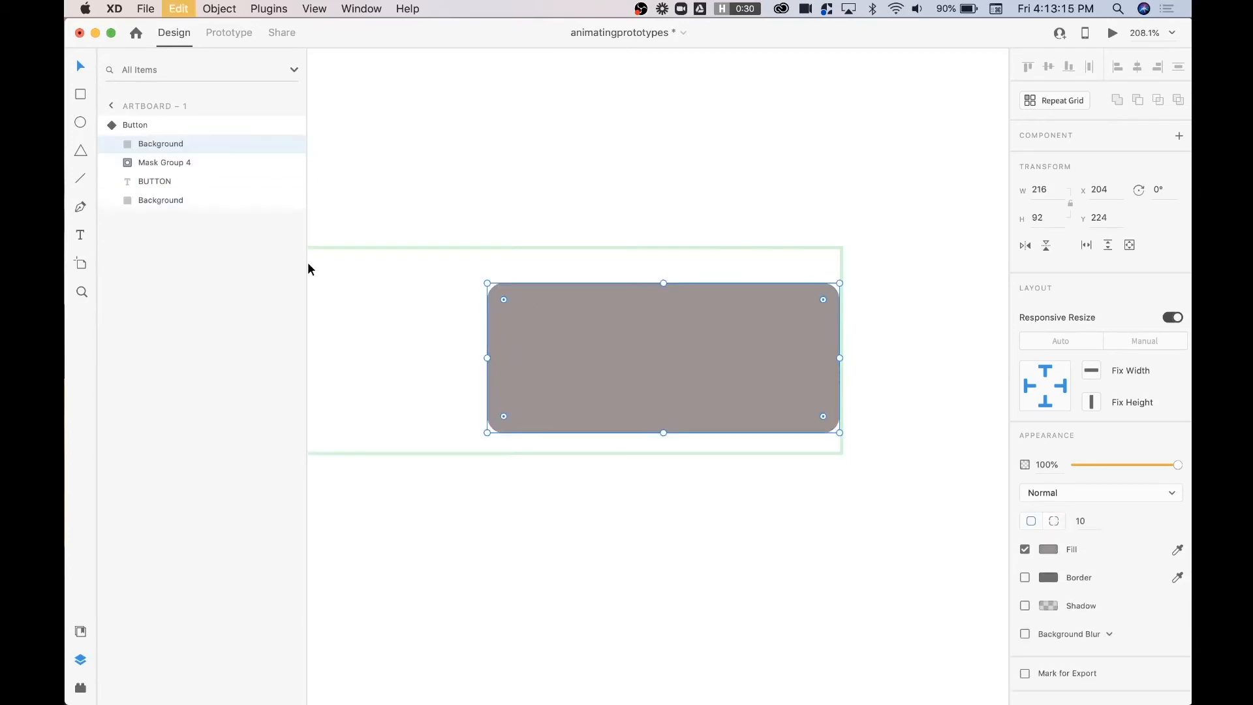
pyautogui.doubleClick(156, 143)
pyautogui.write('Rectangle Mask')
pyautogui.press('Return')
# Step: Mask Mask Group 4 with the Rectangle Mask shape and rename the resulting group as Color Mask
pyautogui.keyDown('shift'); pyautogui.click(163, 163); pyautogui.keyUp('shift')
pyautogui.rightClick(499, 311)
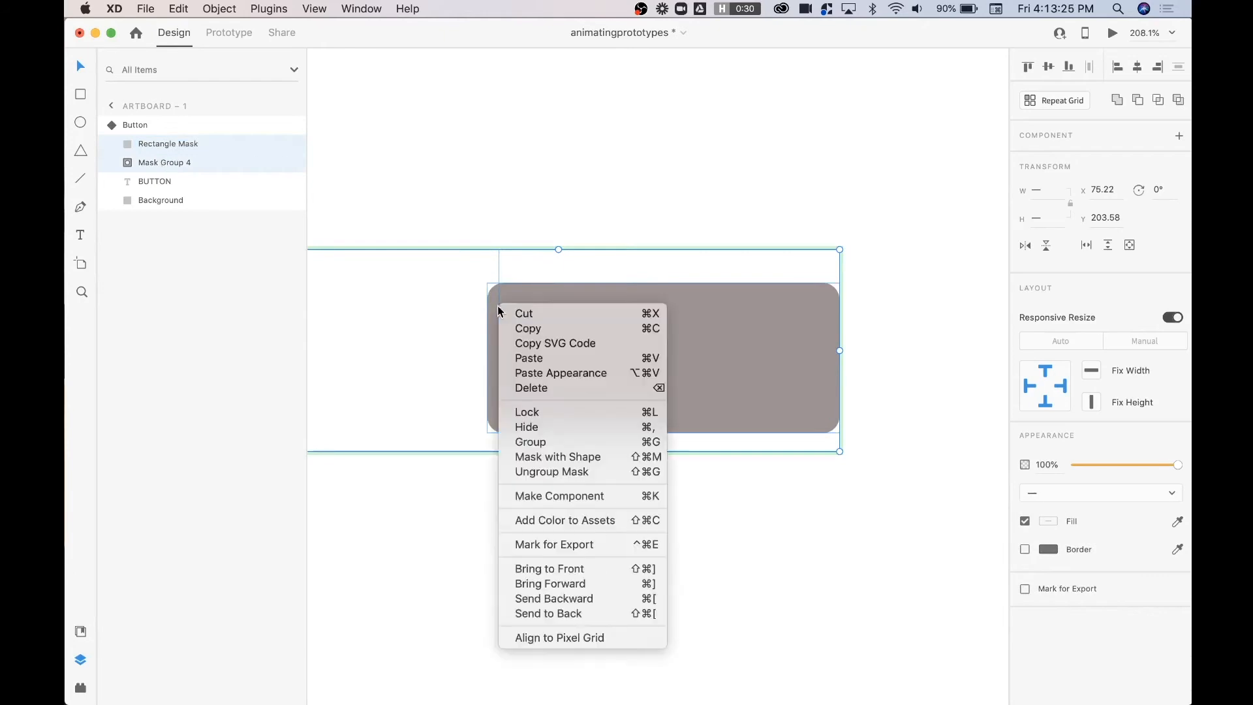
pyautogui.click(558, 456)
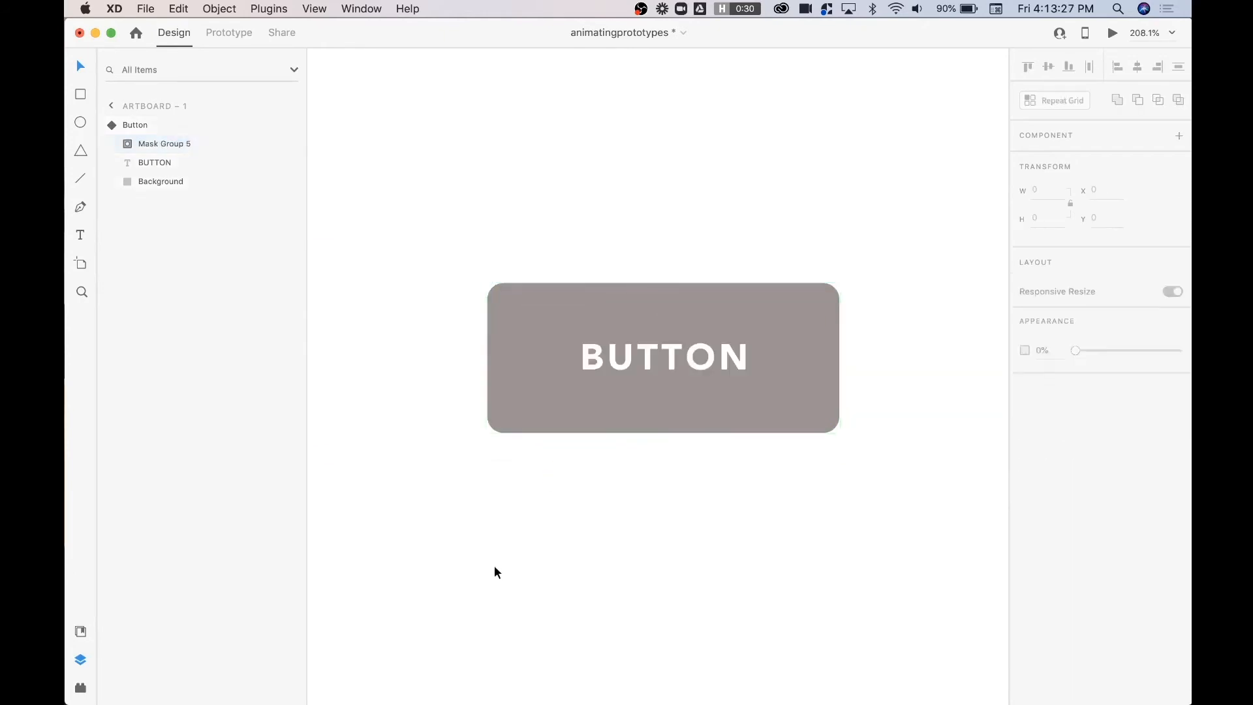
pyautogui.doubleClick(163, 144)
pyautogui.write('Color Mask')
pyautogui.press('Return')
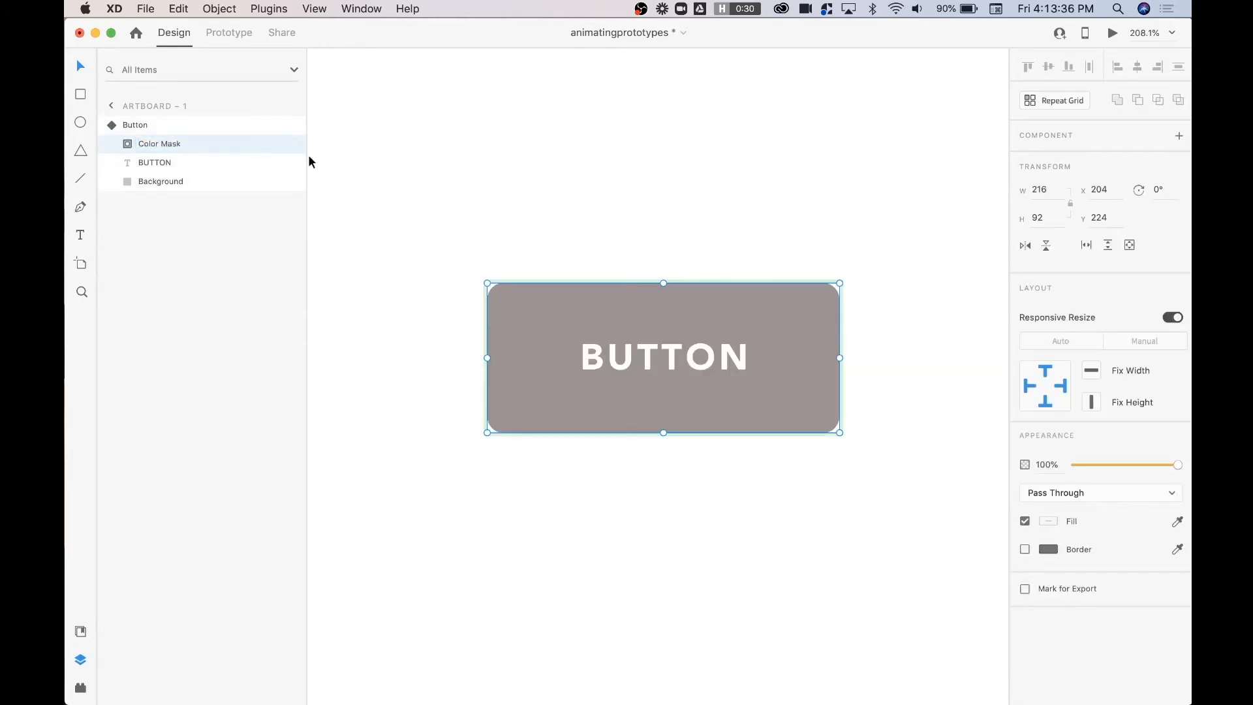
# Step: Add a new state named Active to the main Button component
pyautogui.click(719, 485)
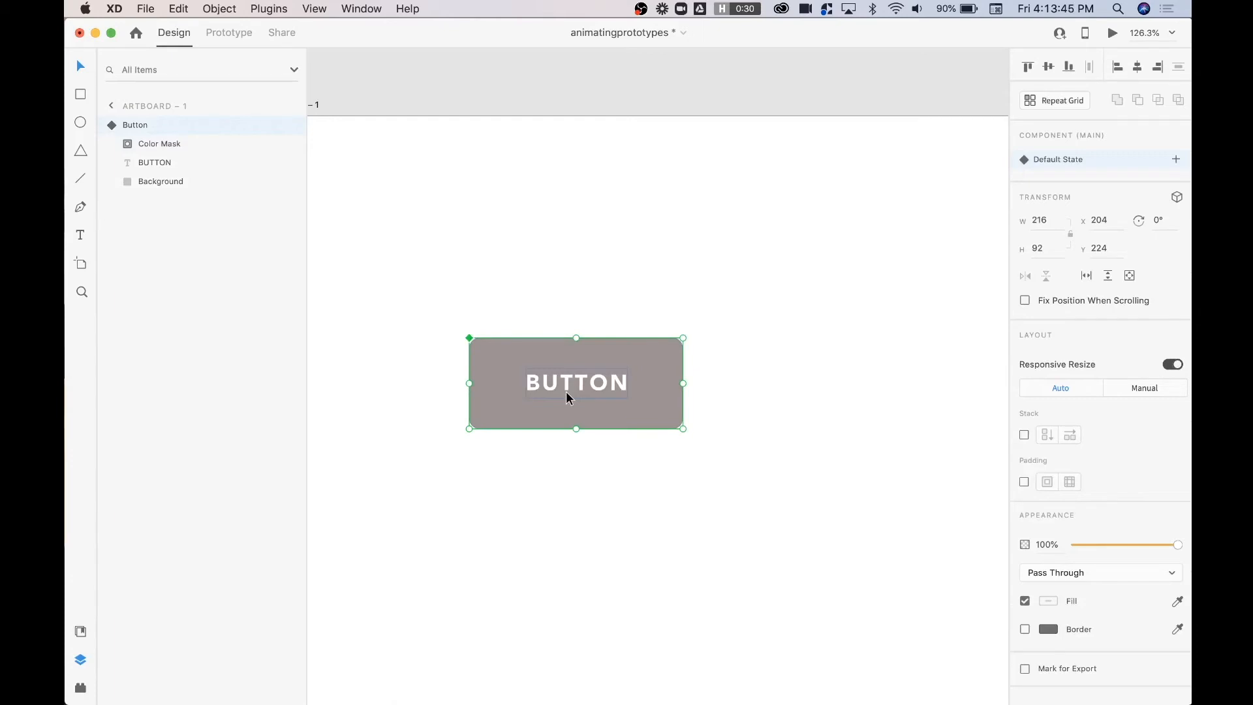
pyautogui.click(1176, 159)
pyautogui.click(1058, 169)
pyautogui.write('Ac')
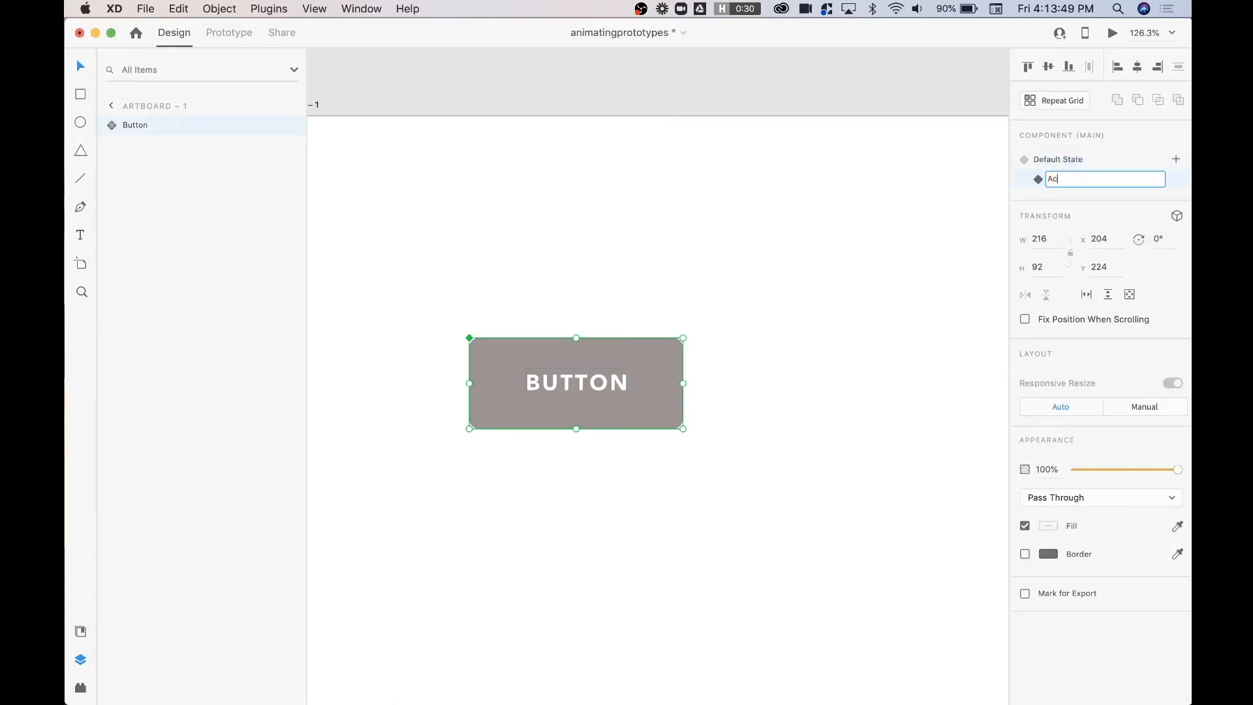
pyautogui.write('tive')
pyautogui.press('Return')
# Step: In the Active state, stretch the slanted right edge of Path 1 in Mask Group 4 rightward past the button so the red covers it
pyautogui.doubleClick(495, 400)
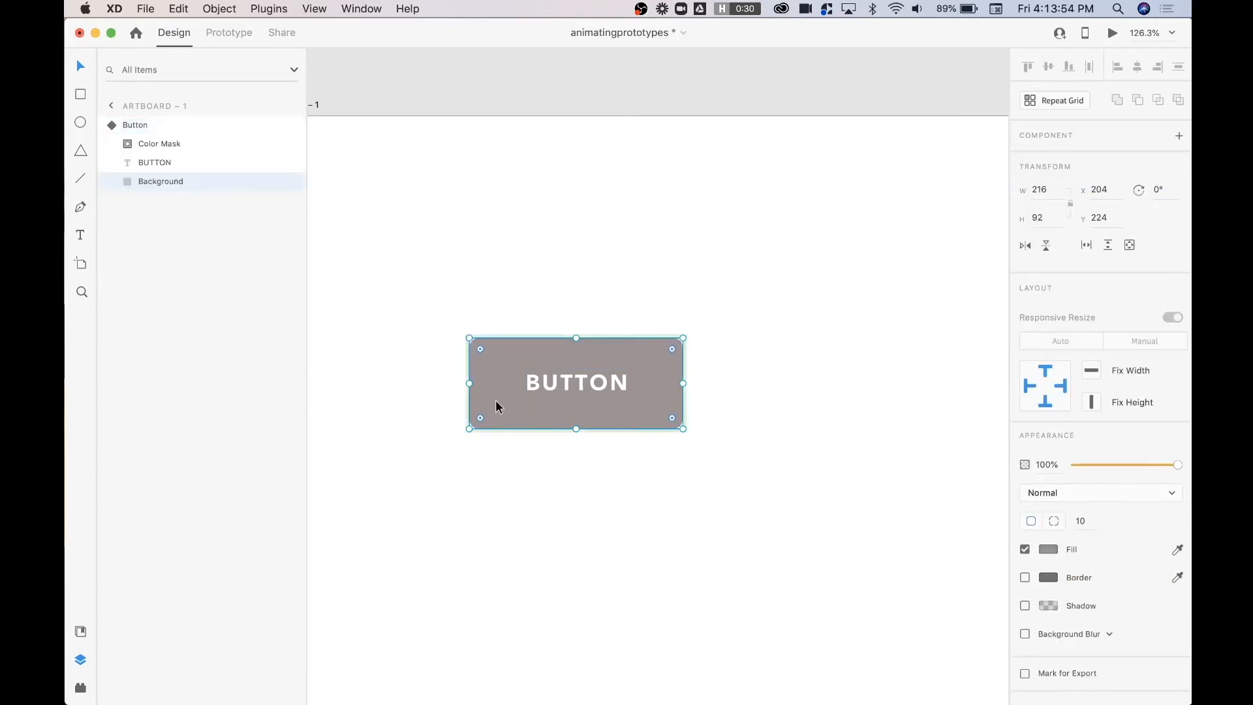
pyautogui.scroll(5, 495, 400)
pyautogui.click(149, 144)
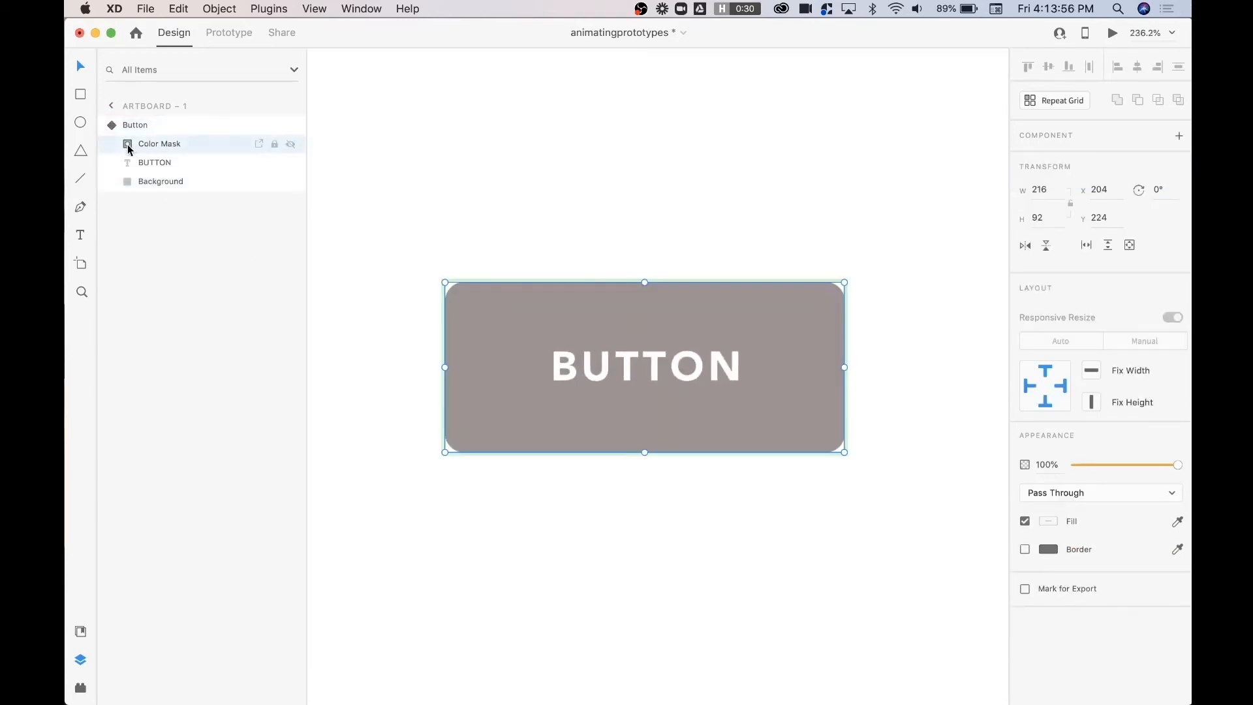
pyautogui.click(124, 144)
pyautogui.click(165, 183)
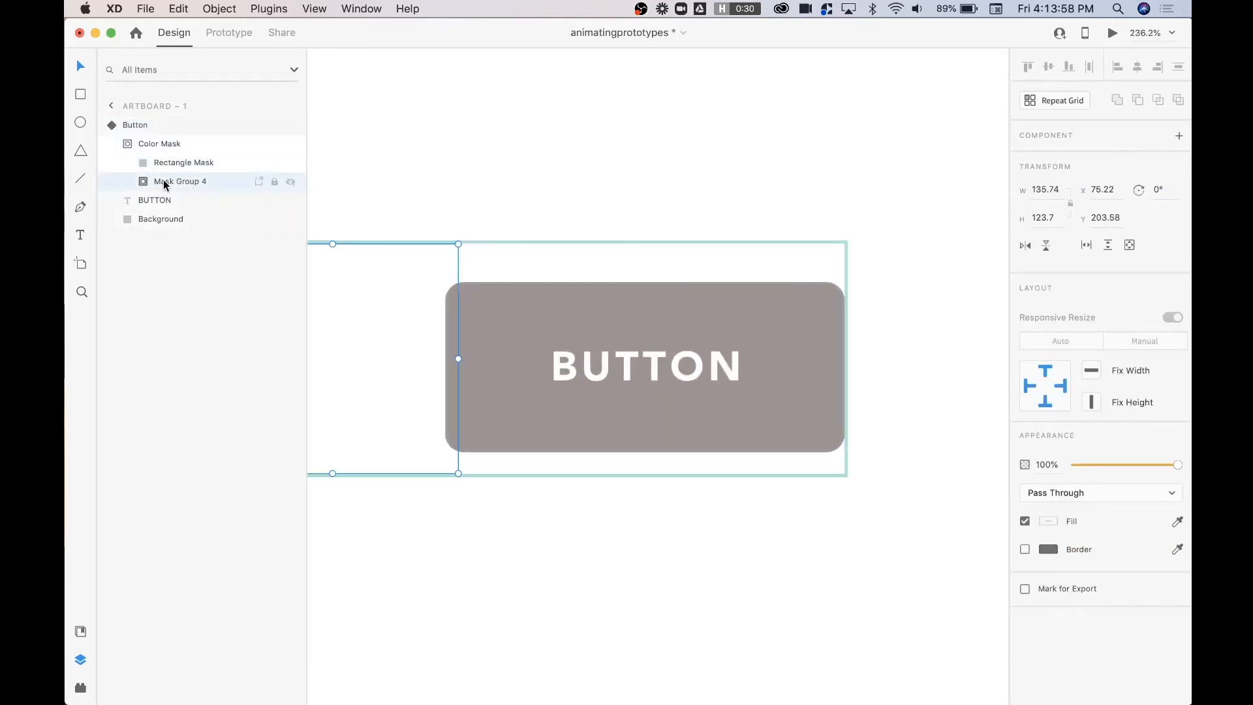
pyautogui.click(144, 183)
pyautogui.click(173, 200)
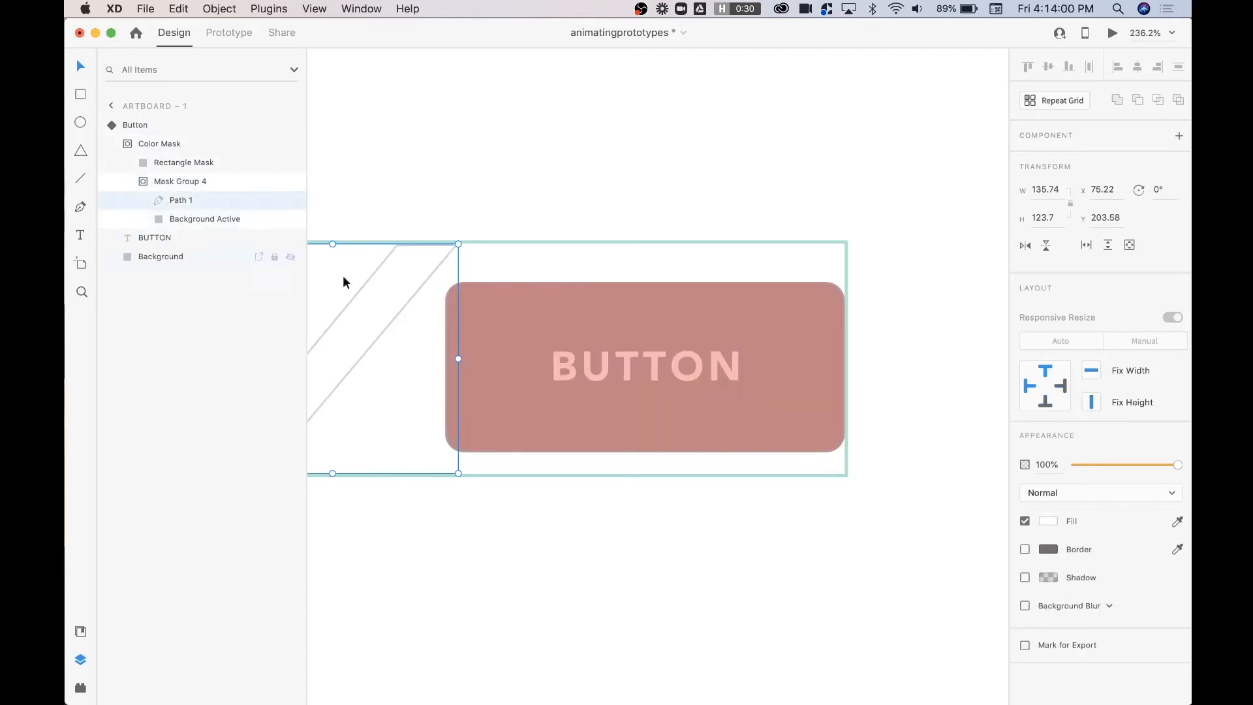
pyautogui.hscroll(-3, 382, 294)
pyautogui.doubleClick(459, 335)
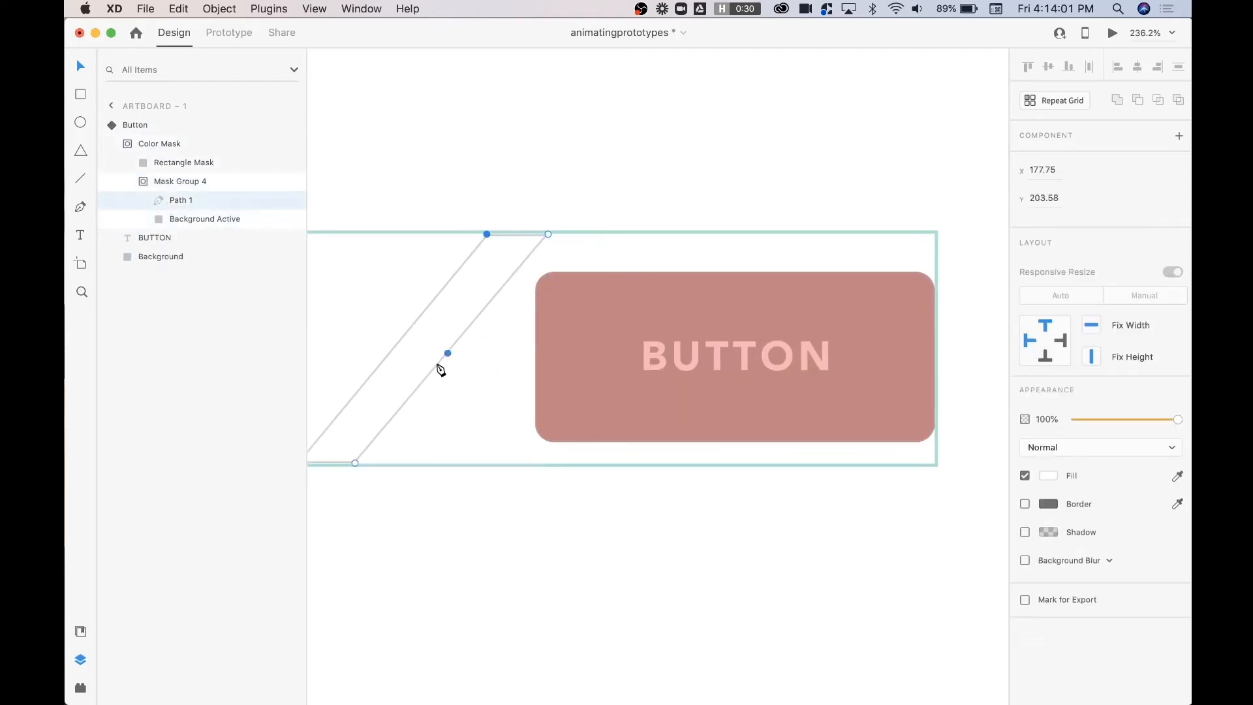
pyautogui.click(355, 462)
pyautogui.keyDown('shift'); pyautogui.click(548, 234); pyautogui.keyUp('shift')
pyautogui.moveTo(548, 234); pyautogui.dragTo(967, 238)
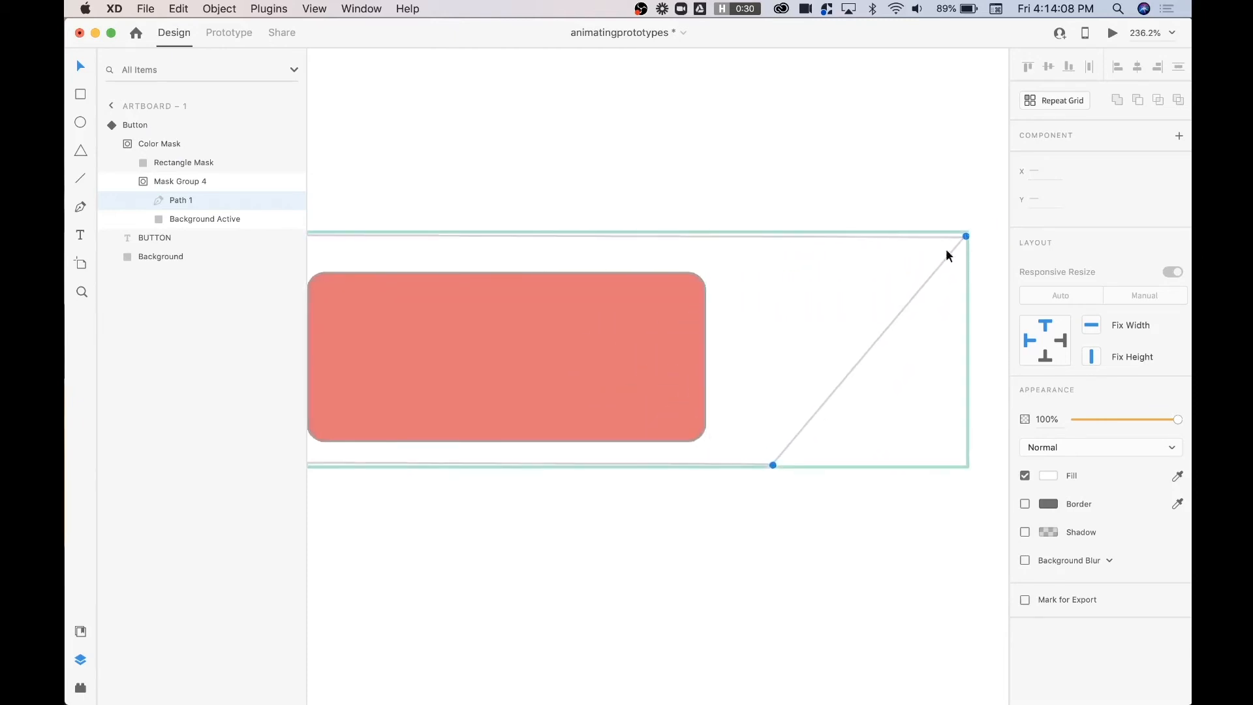
pyautogui.click(632, 539)
# Step: Reorder the Active state's layers so the BUTTON text sits above Color Mask
pyautogui.hscroll(-2, 632, 539)
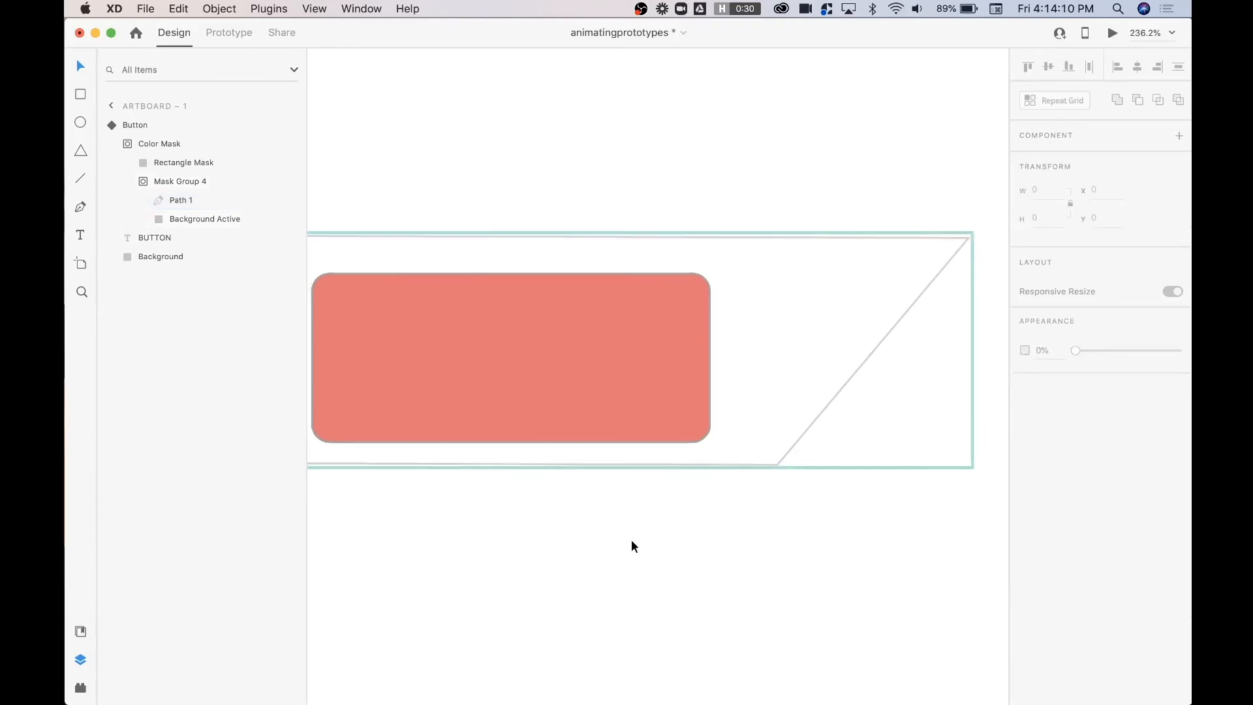
pyautogui.scroll(-4, 632, 539)
pyautogui.moveTo(180, 240); pyautogui.dragTo(189, 131)
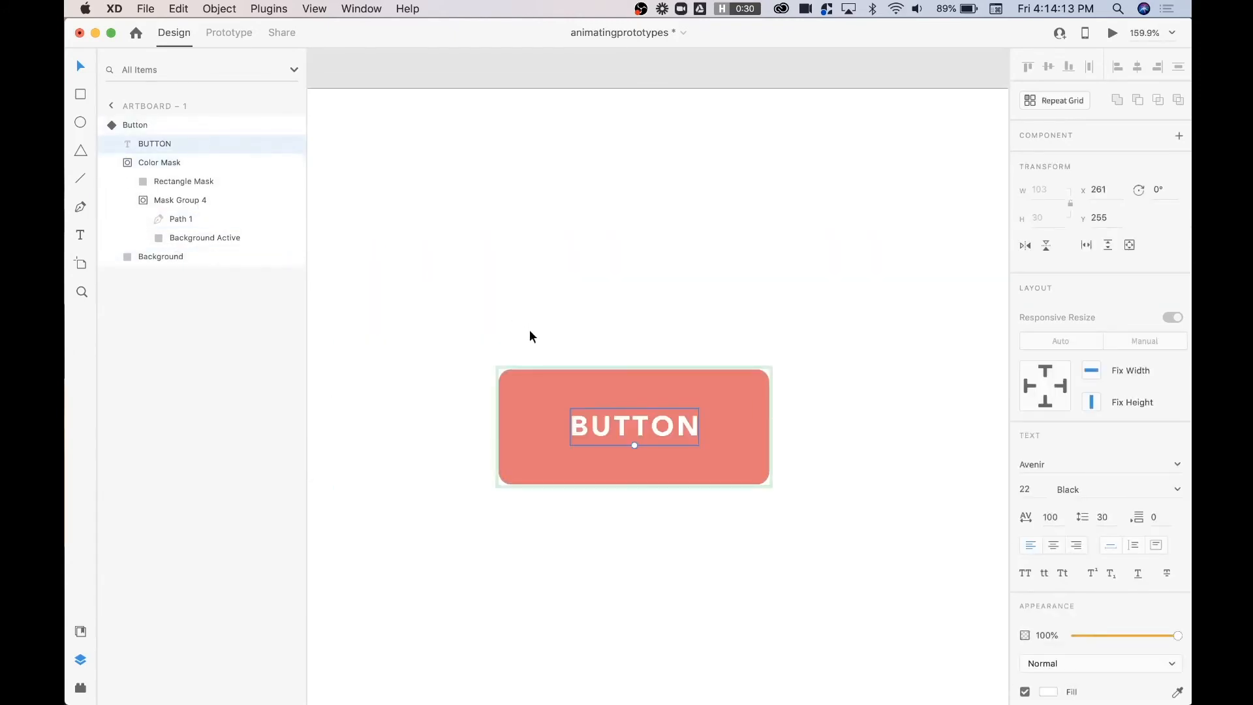
pyautogui.click(620, 428)
# Step: Switch the component to Default State and move its BUTTON text layer above Color Mask
pyautogui.click(1053, 160)
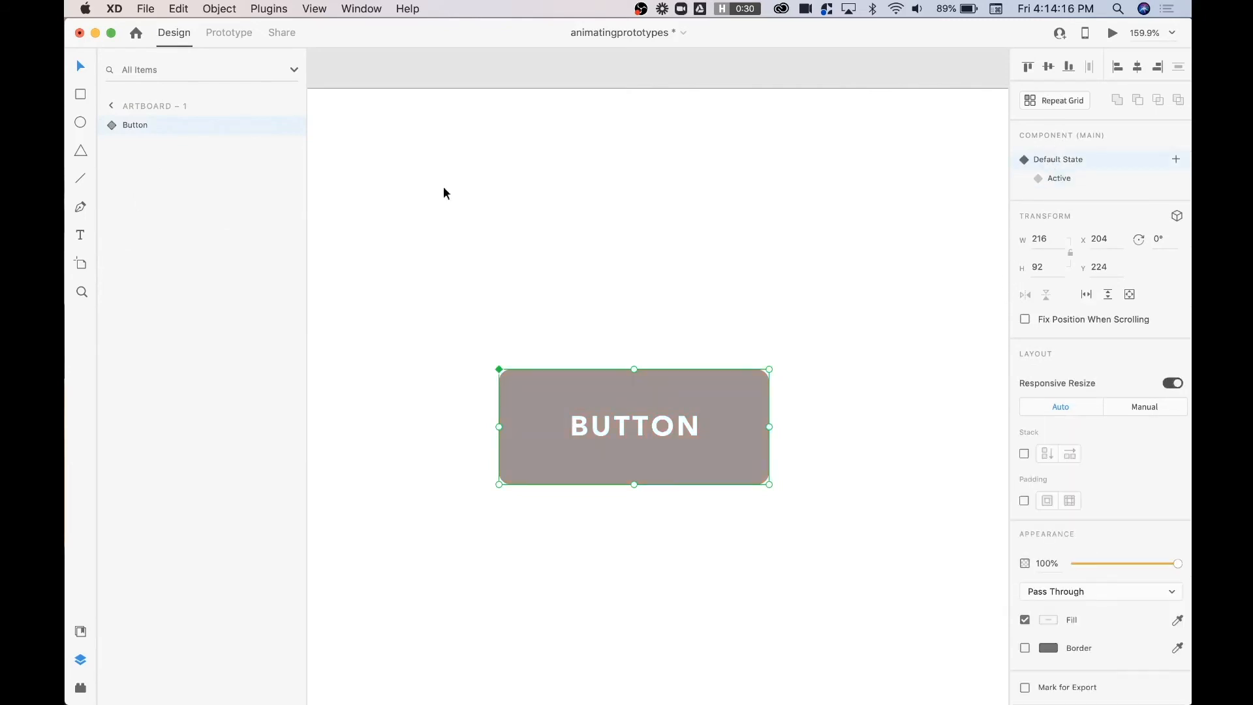
pyautogui.click(108, 124)
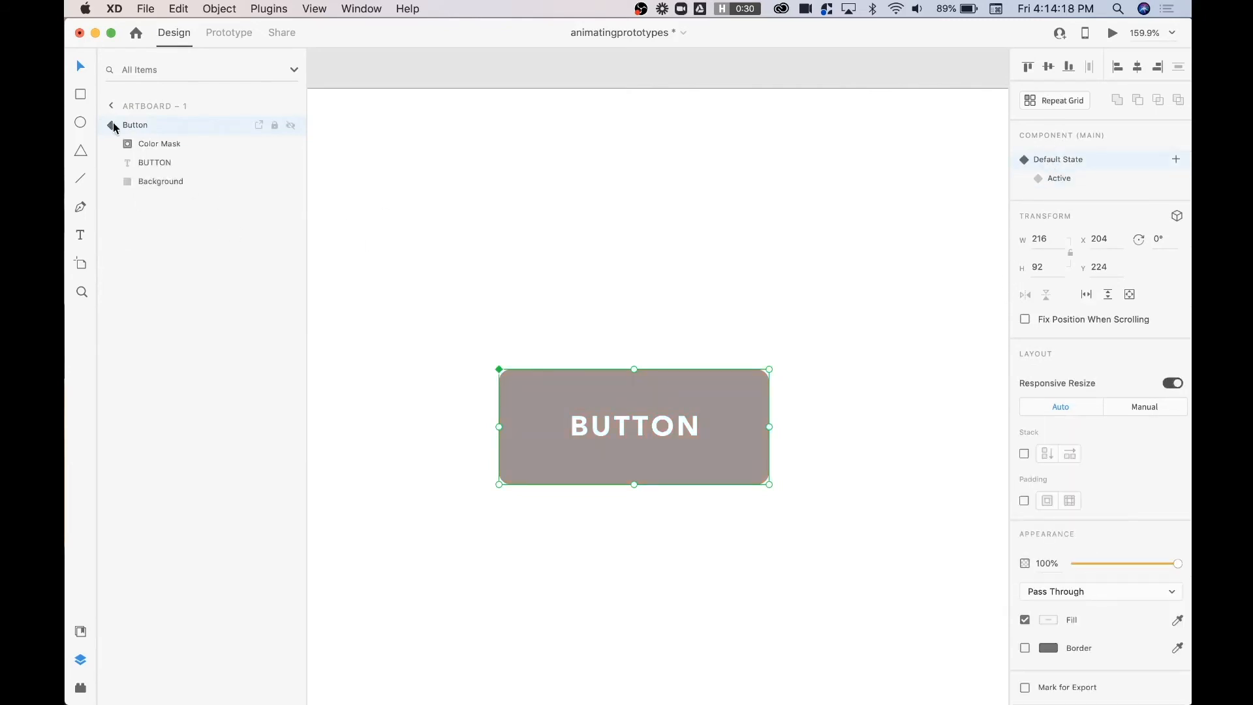
pyautogui.click(186, 167)
pyautogui.moveTo(183, 126); pyautogui.dragTo(172, 138)
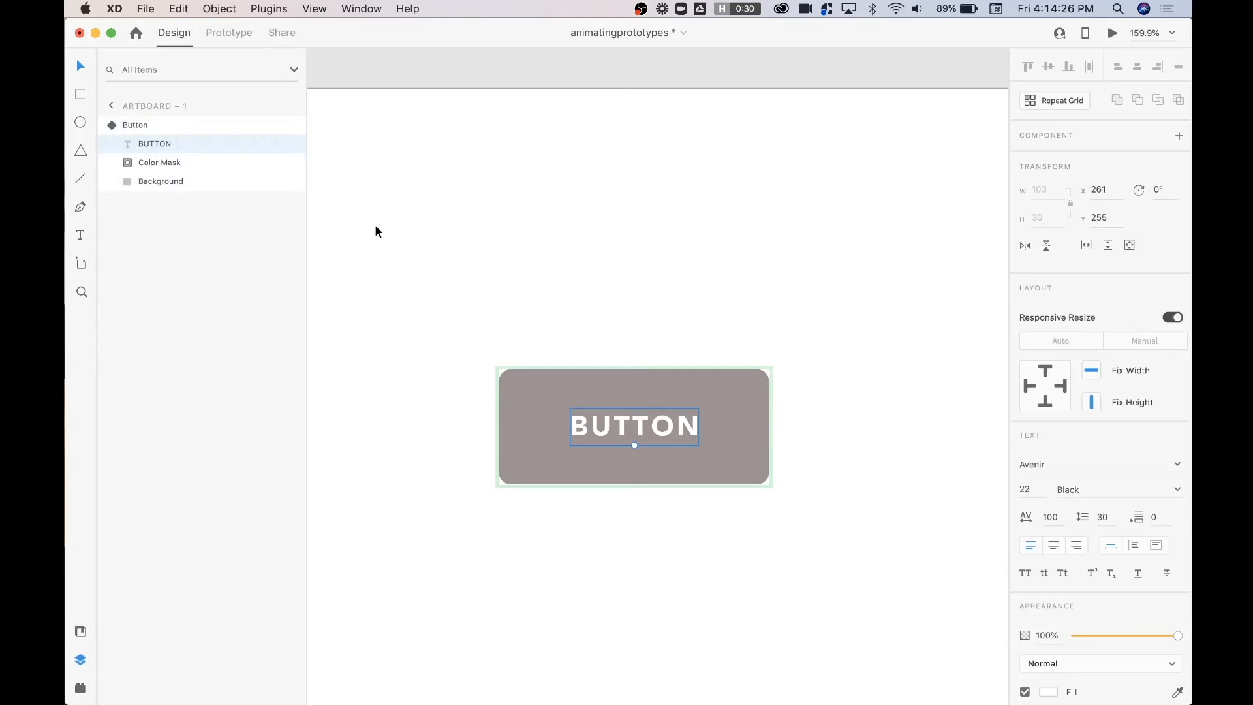
pyautogui.click(592, 304)
pyautogui.click(163, 145)
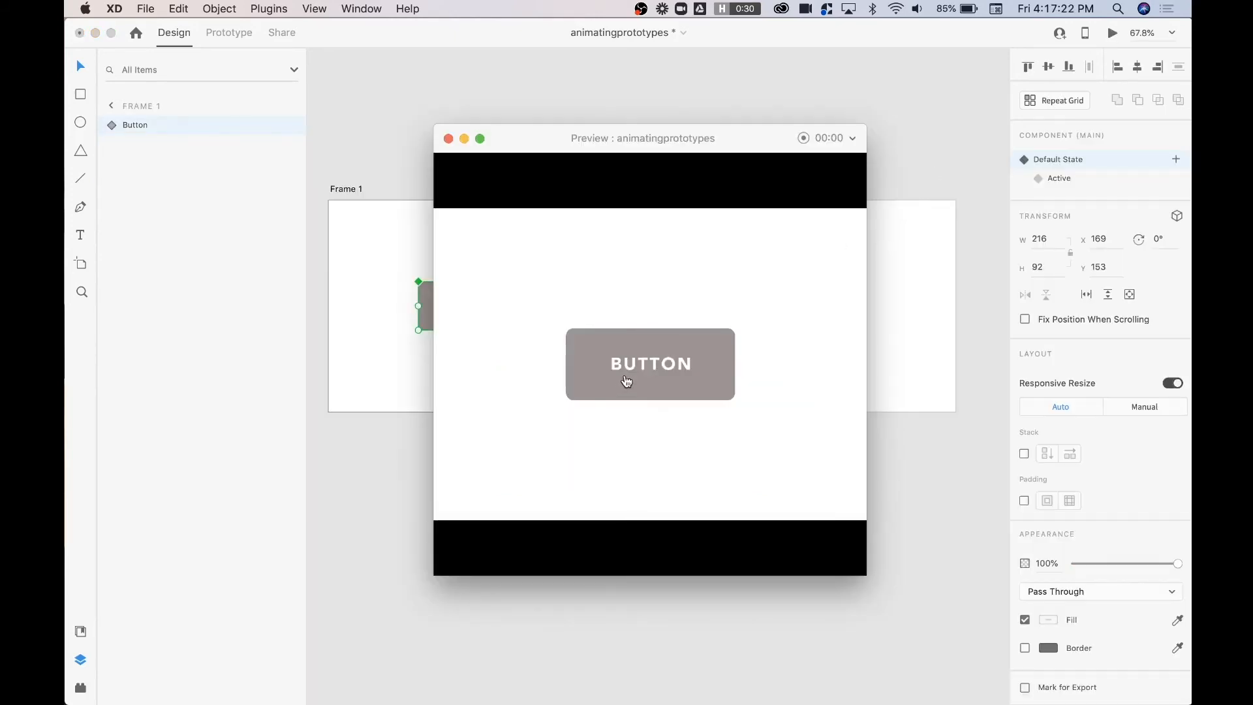
# Step: Test the button's color transition repeatedly in the prototype preview
pyautogui.click(627, 384)
pyautogui.click(623, 384)
pyautogui.click(623, 384)
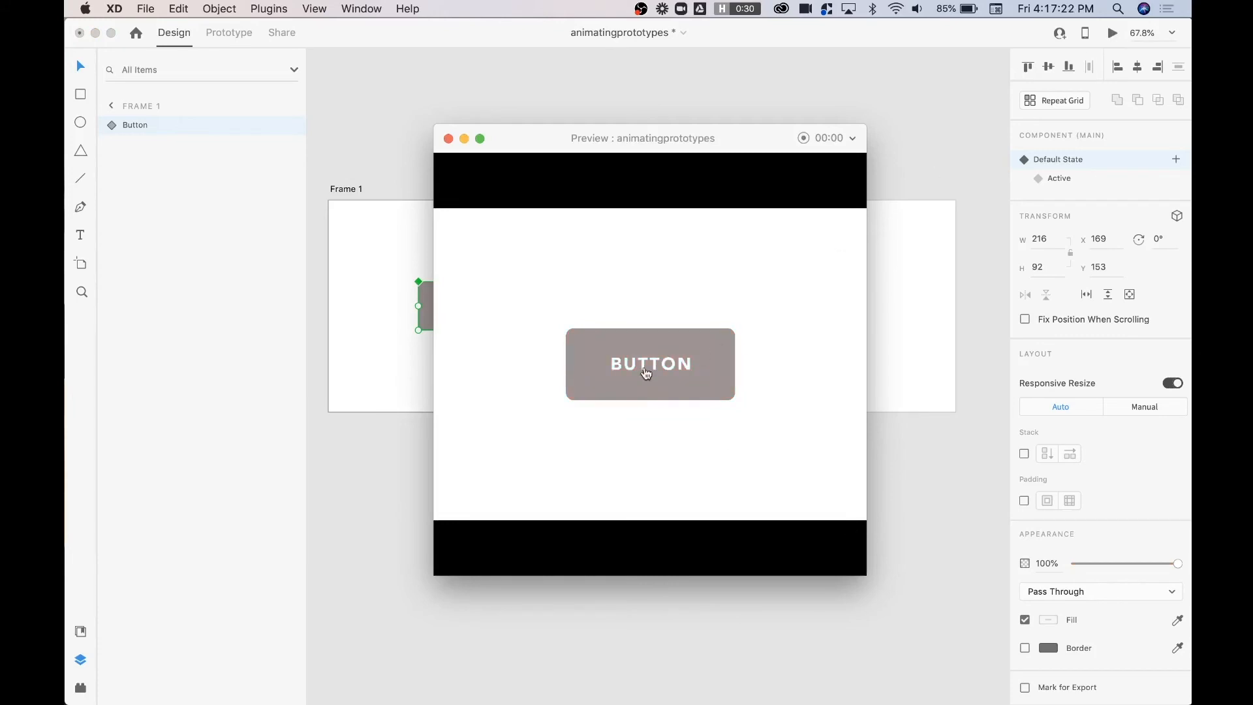
pyautogui.click(625, 374)
pyautogui.click(625, 375)
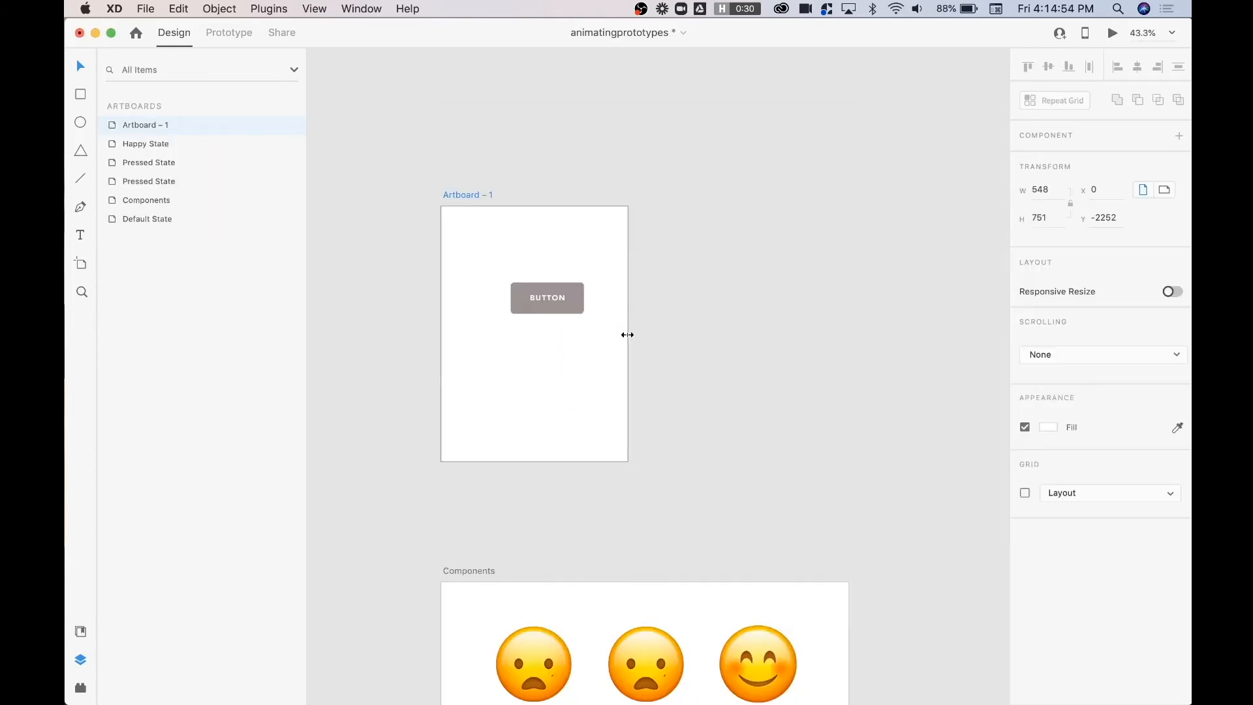
# Step: Resize Artboard – 1 to 553 by 398 and center the button on it at X 169, Y 153
pyautogui.moveTo(531, 456); pyautogui.dragTo(537, 340)
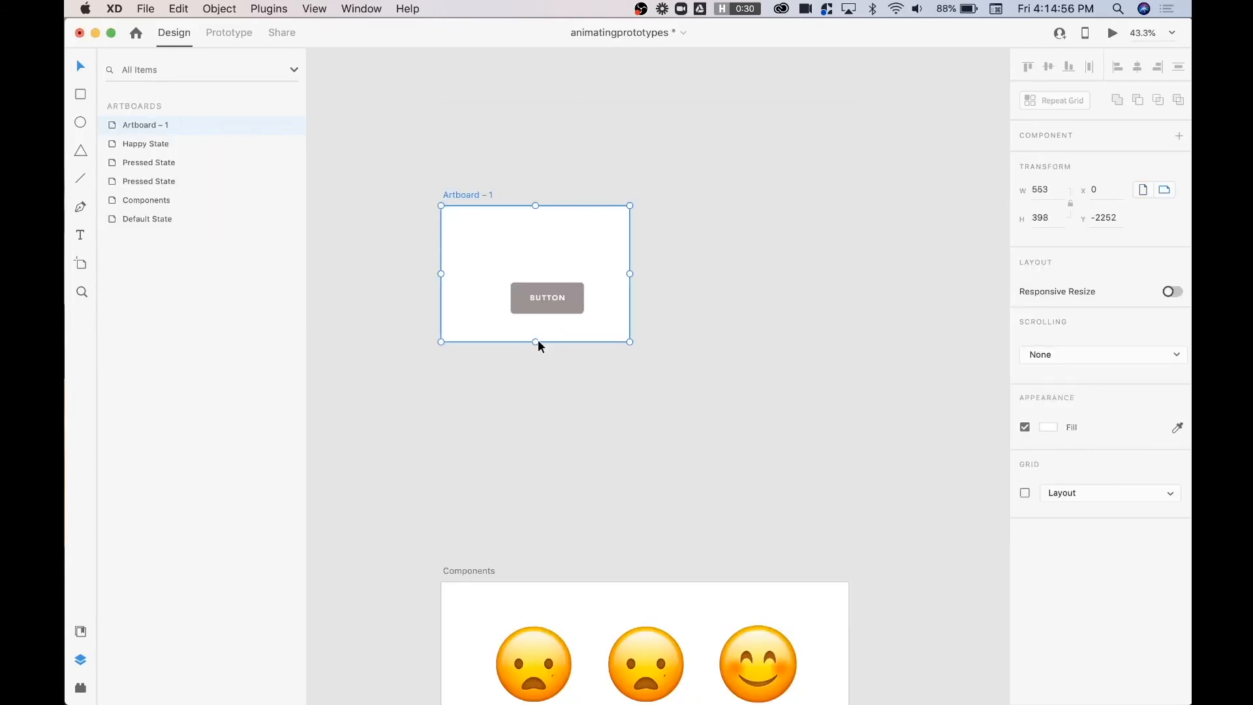
pyautogui.moveTo(563, 296); pyautogui.dragTo(534, 276)
pyautogui.scroll(3, 534, 276)
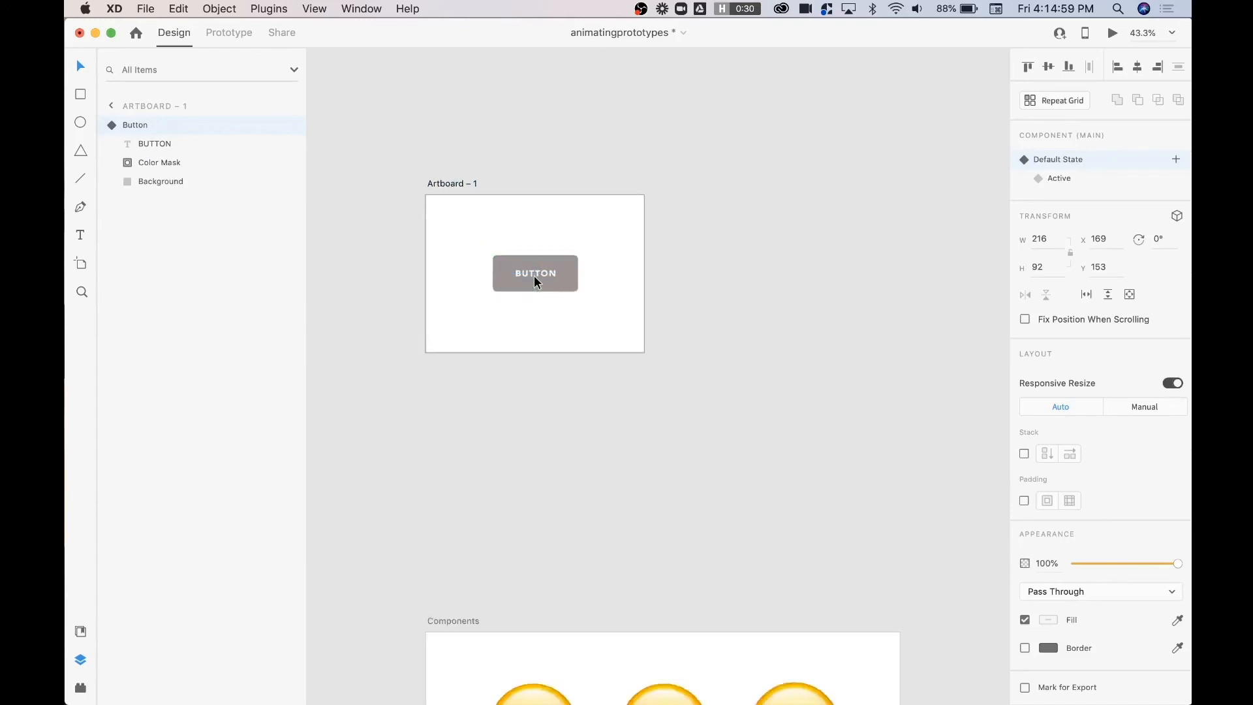
# Step: Compare the button's Default State and Active appearances by switching between them
pyautogui.click(1080, 177)
pyautogui.click(1078, 162)
pyautogui.click(1072, 178)
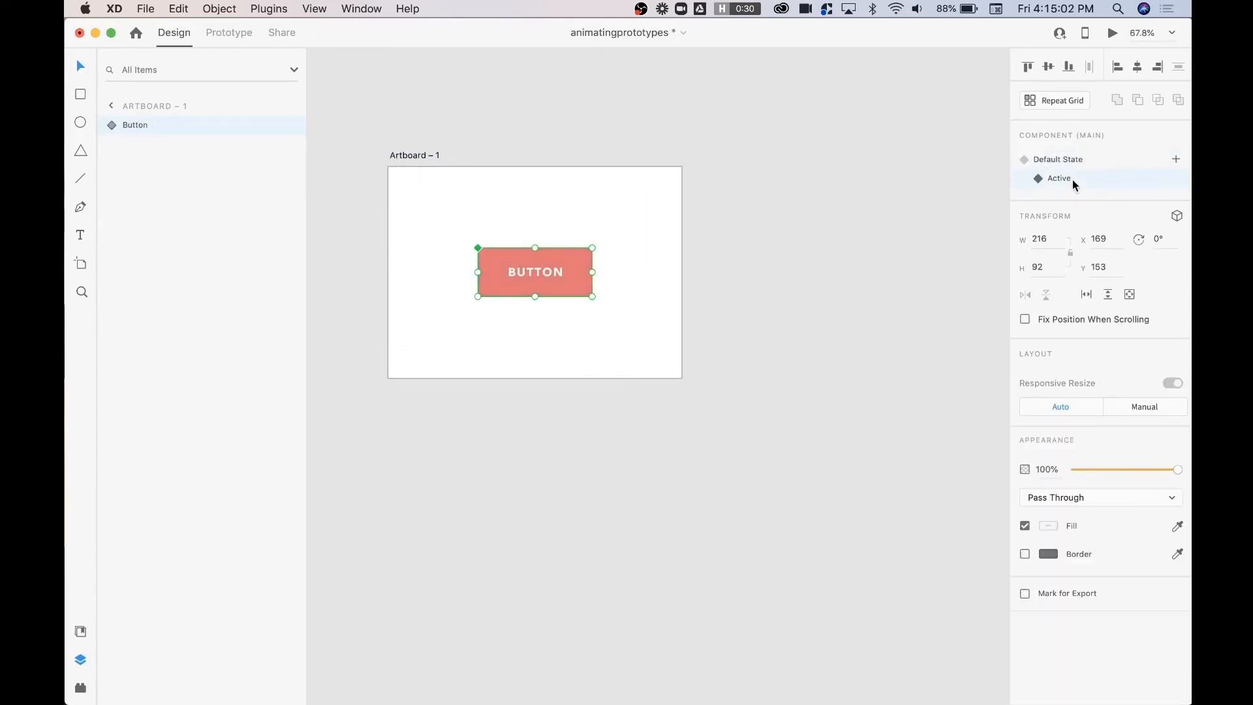
pyautogui.click(1070, 159)
pyautogui.click(1064, 178)
# Step: Rename Artboard – 1 as Frame 1
pyautogui.click(694, 385)
pyautogui.click(400, 151)
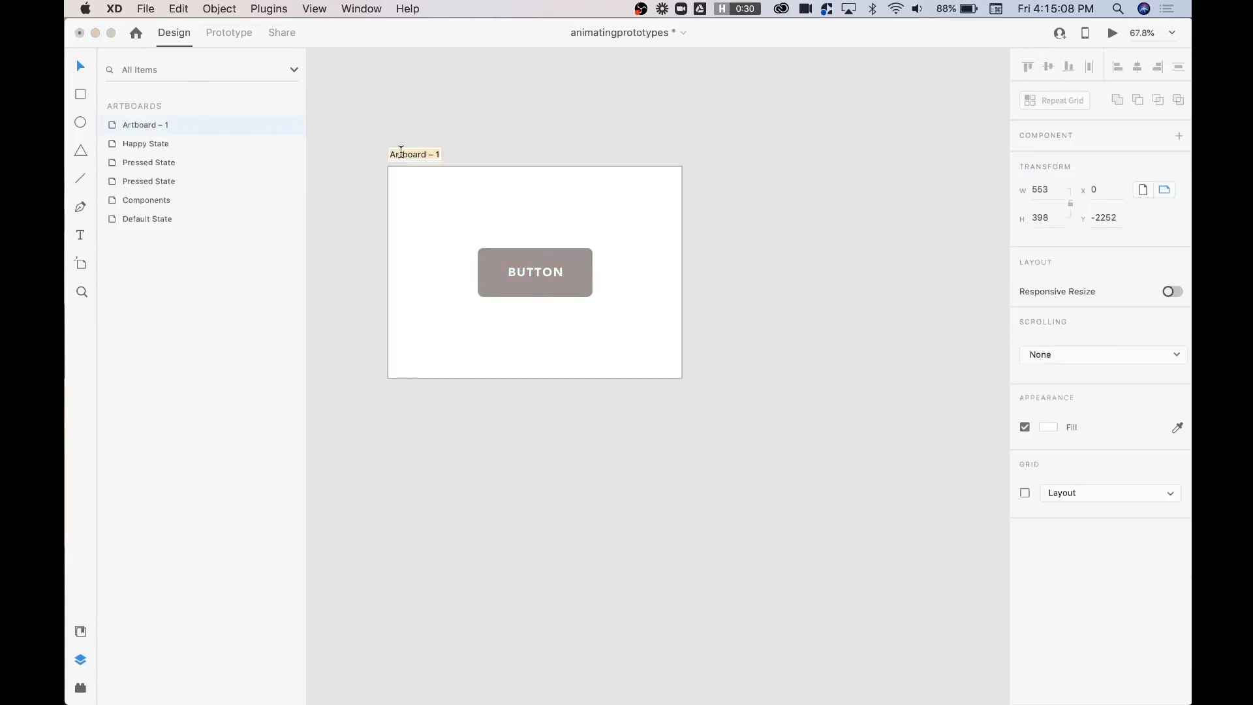
pyautogui.write('Frame 1')
pyautogui.press('Return')
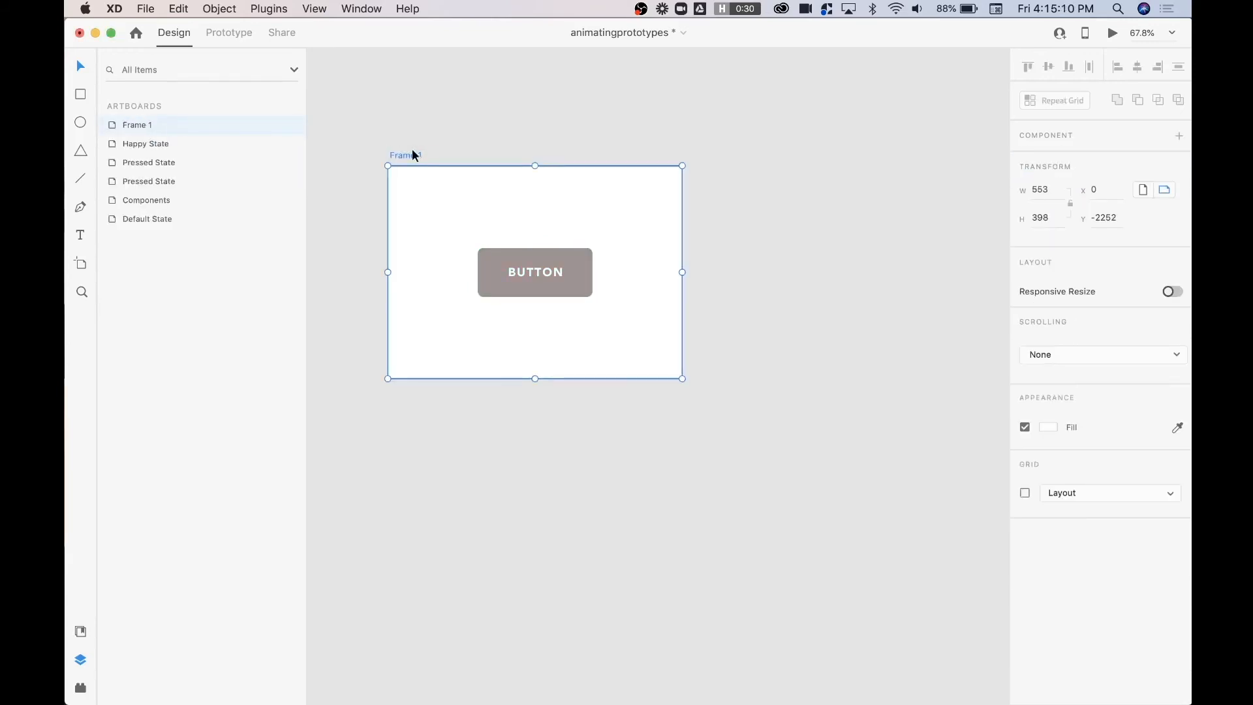
# Step: Duplicate Frame 1 beside the original and name the copy Frame 2
pyautogui.moveTo(403, 155); pyautogui.dragTo(736, 152)
pyautogui.doubleClick(739, 155)
pyautogui.write('Frame 2')
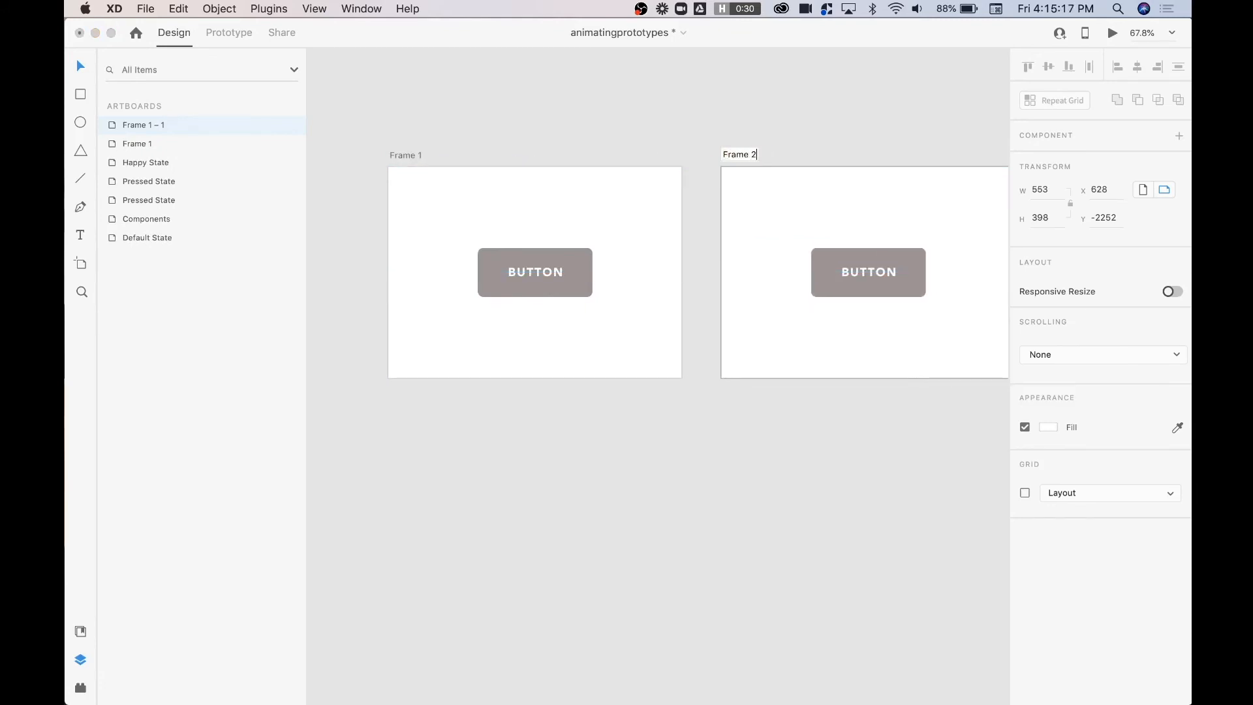
pyautogui.press('Return')
# Step: Set the button instance in Frame 2 to the Active state
pyautogui.click(885, 279)
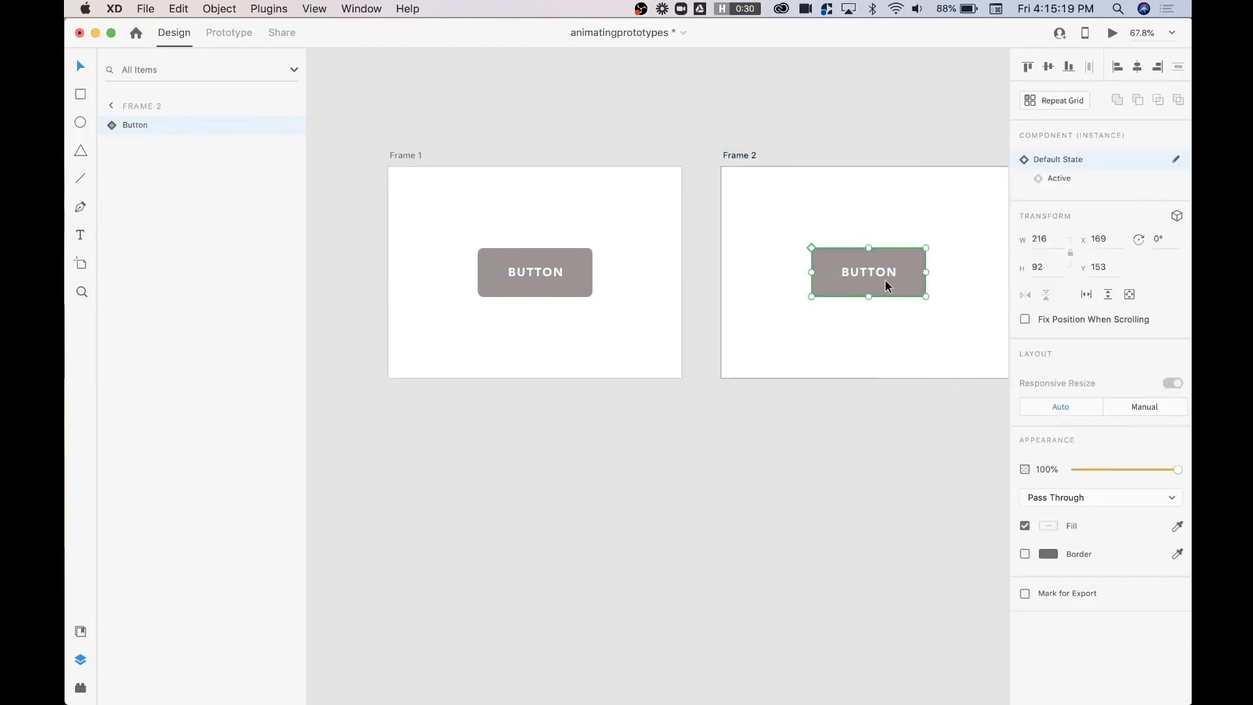
pyautogui.click(1059, 180)
pyautogui.click(710, 463)
pyautogui.hscroll(3, 711, 466)
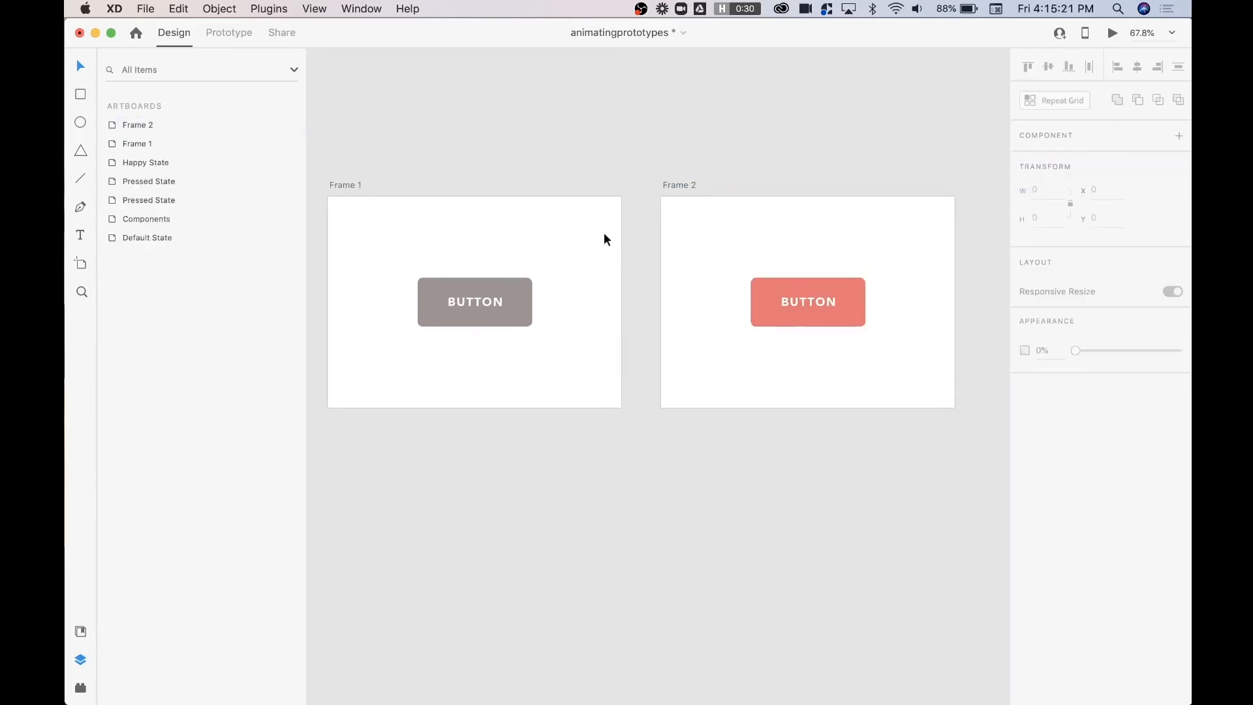
# Step: Prototype a Tap interaction from Frame 1's button to Frame 2 using Auto-Animate, Ease Out easing and a 0.5 s duration
pyautogui.click(361, 188)
pyautogui.click(229, 32)
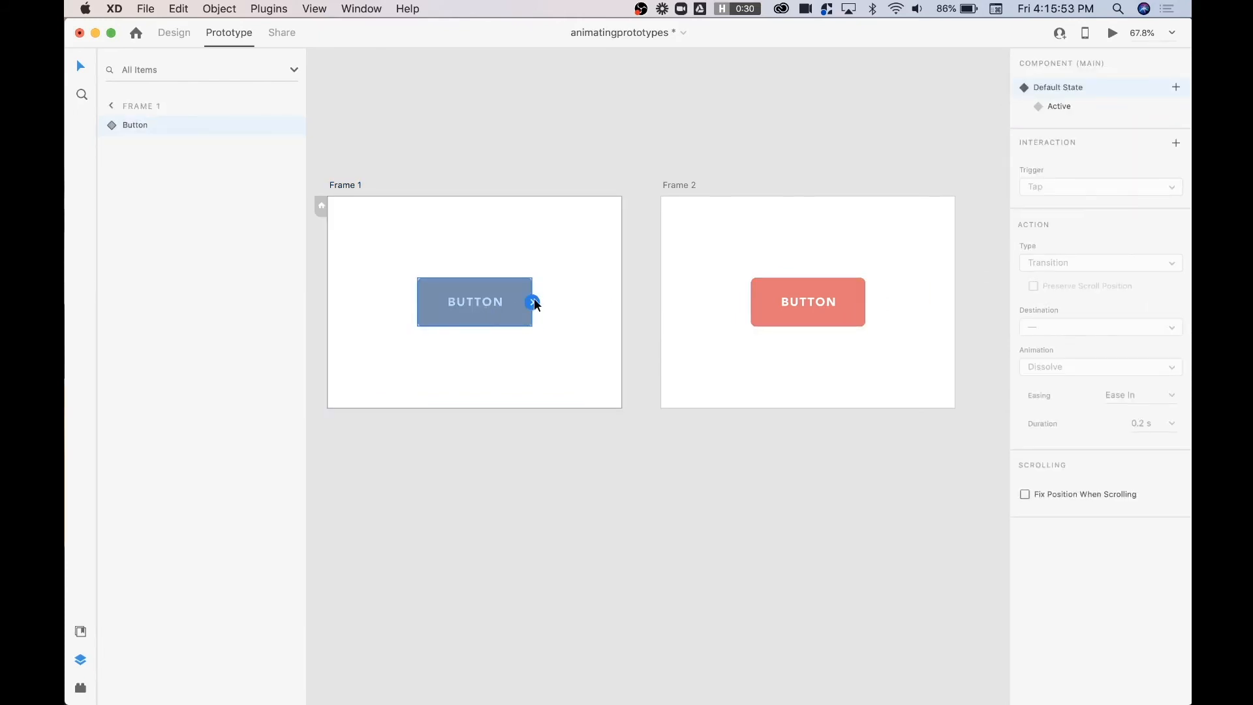
pyautogui.moveTo(532, 301); pyautogui.dragTo(802, 308)
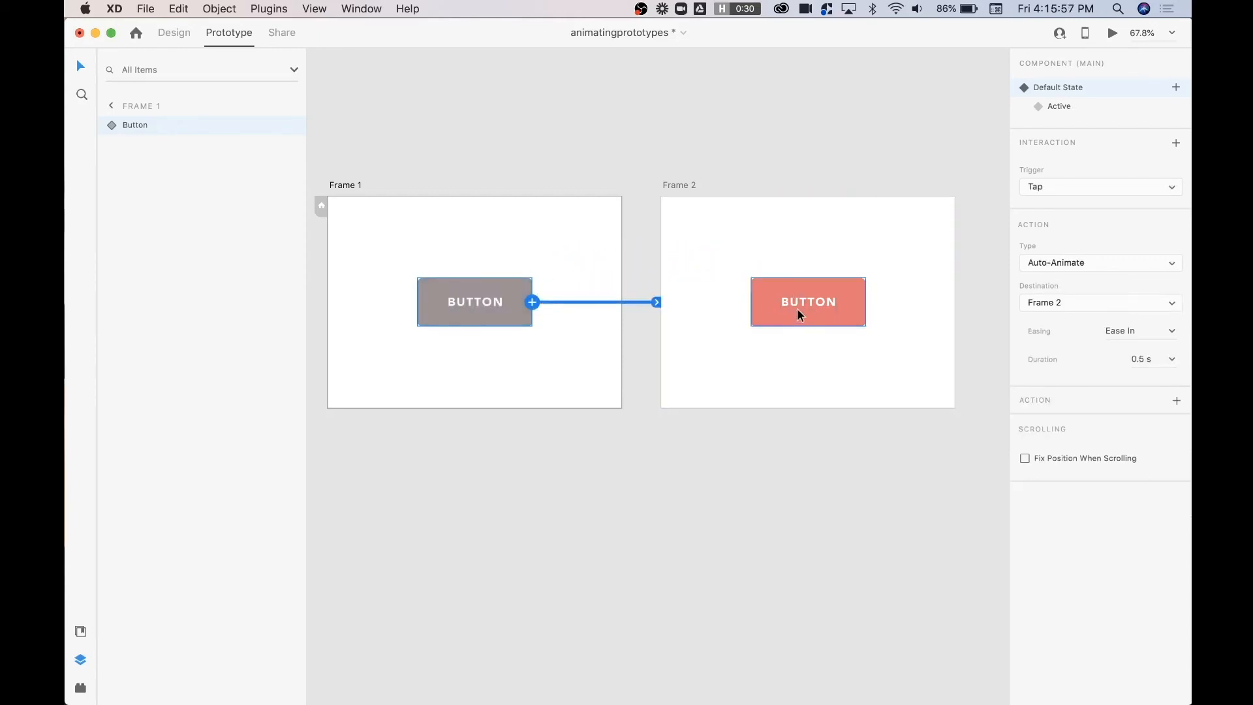
pyautogui.click(782, 304)
pyautogui.click(509, 305)
pyautogui.click(1172, 331)
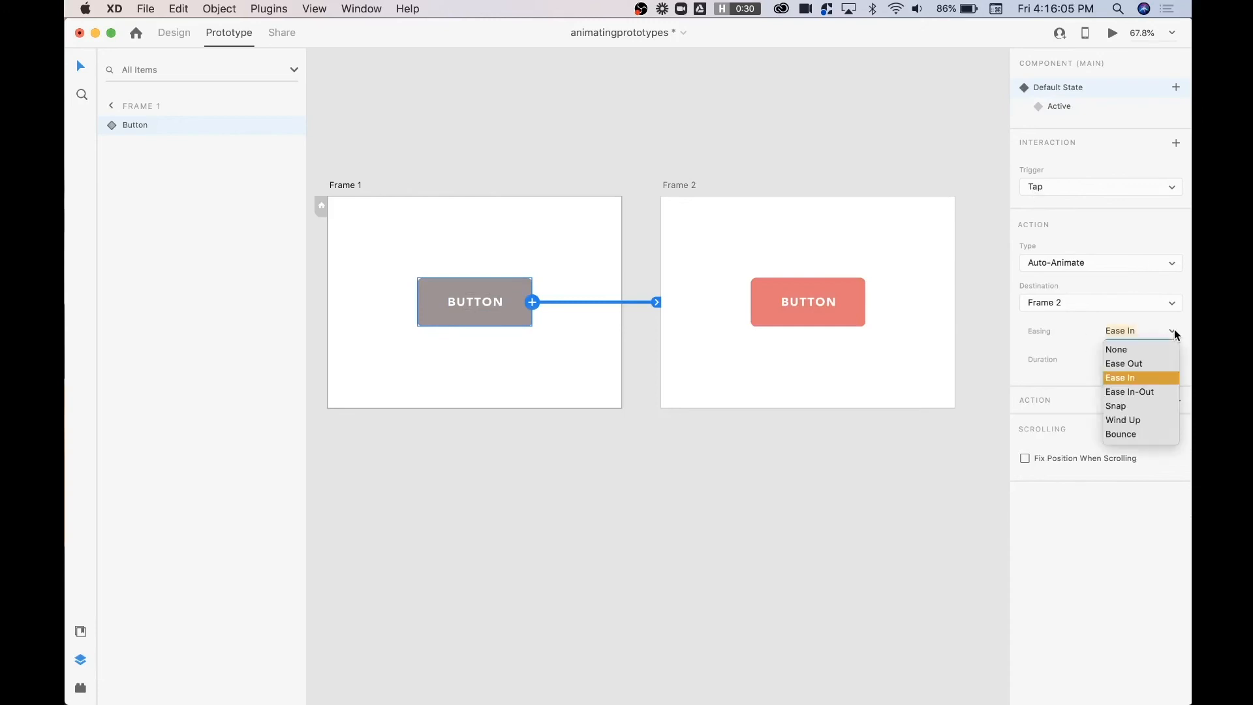
pyautogui.click(1123, 363)
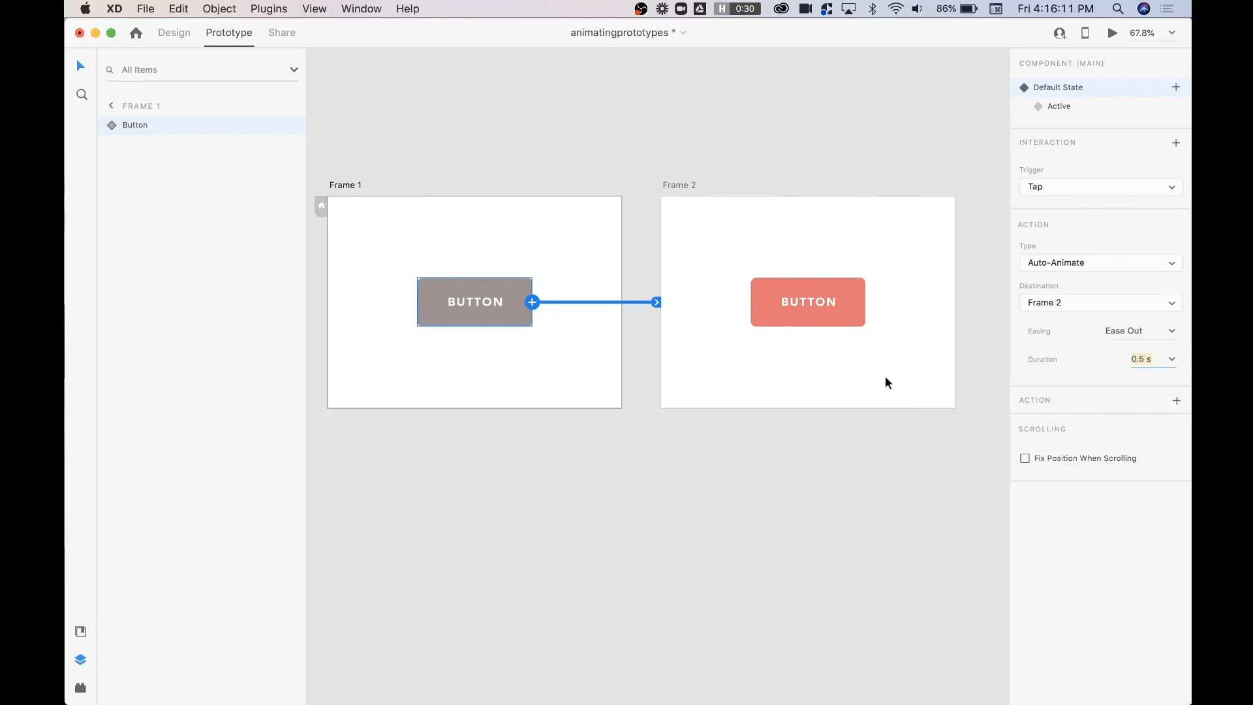
# Step: Link Frame 2's button back to Frame 1 with a Tap Auto-Animate transition, Ease In-Out easing and 0.5 s duration
pyautogui.click(812, 302)
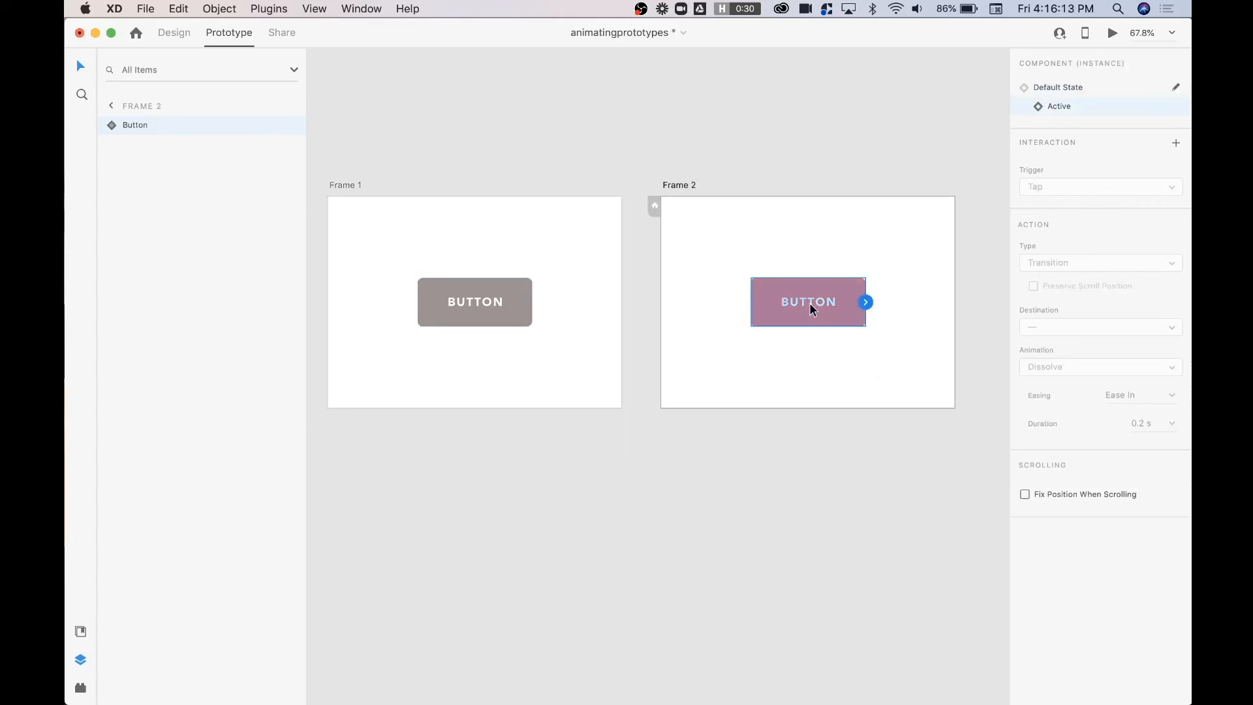
pyautogui.moveTo(865, 302); pyautogui.dragTo(503, 316)
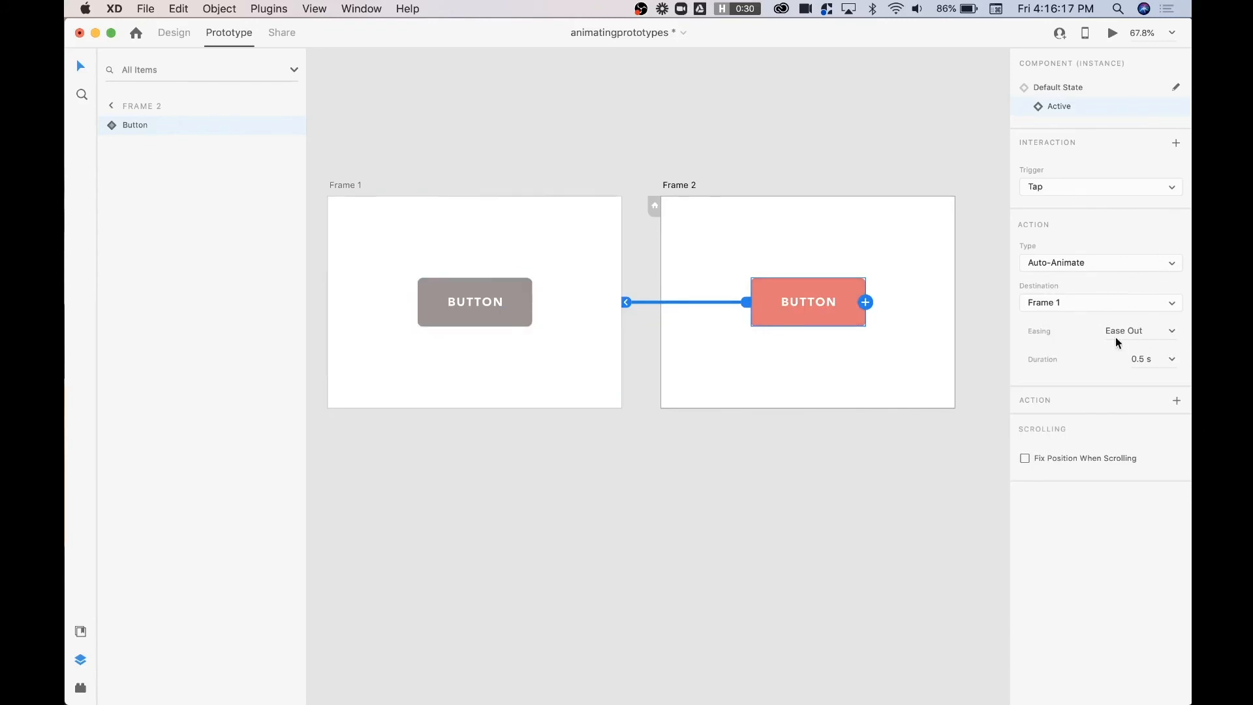
pyautogui.click(1170, 331)
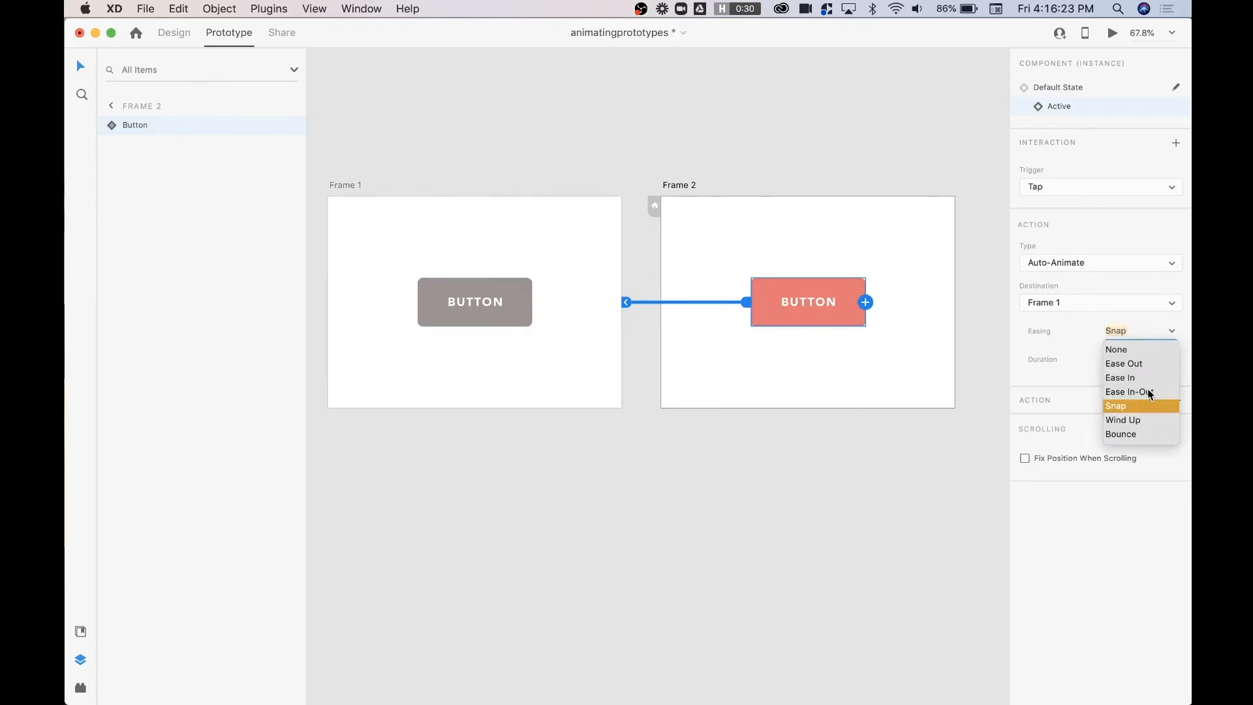
pyautogui.click(1146, 389)
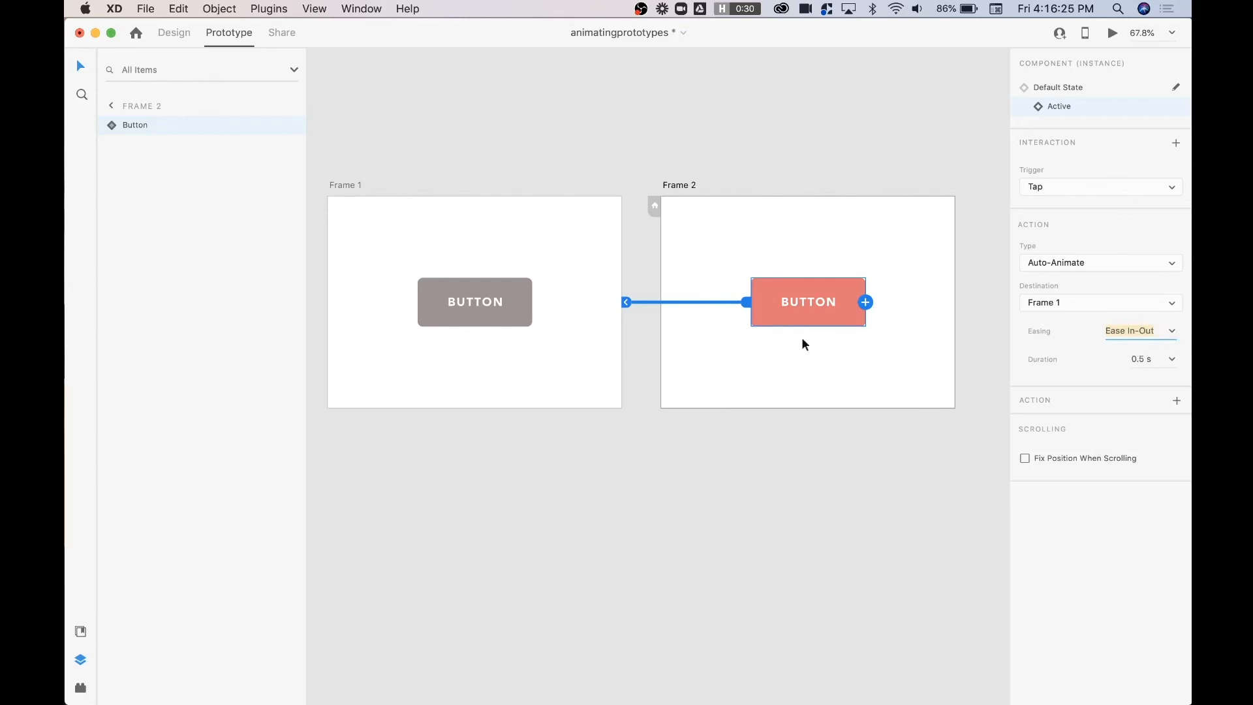
# Step: Preview the prototype from Frame 1 and test the button's tap animation
pyautogui.click(359, 187)
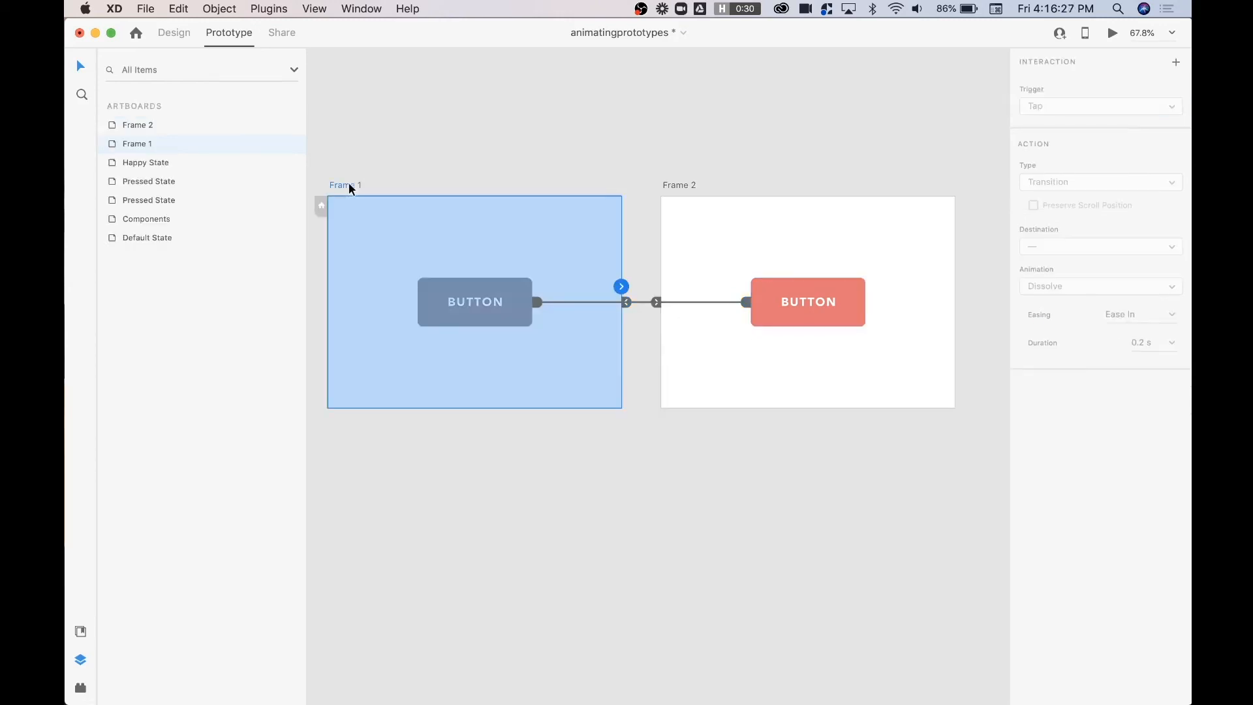
pyautogui.click(1112, 34)
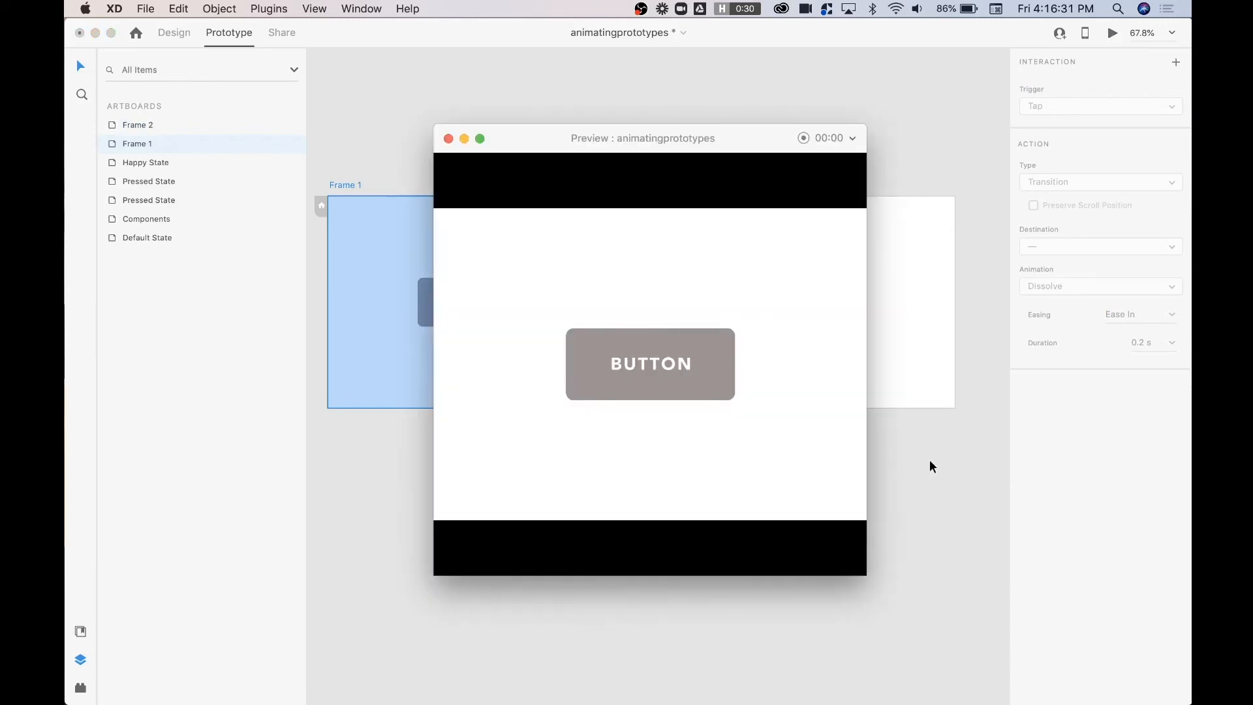
pyautogui.click(623, 362)
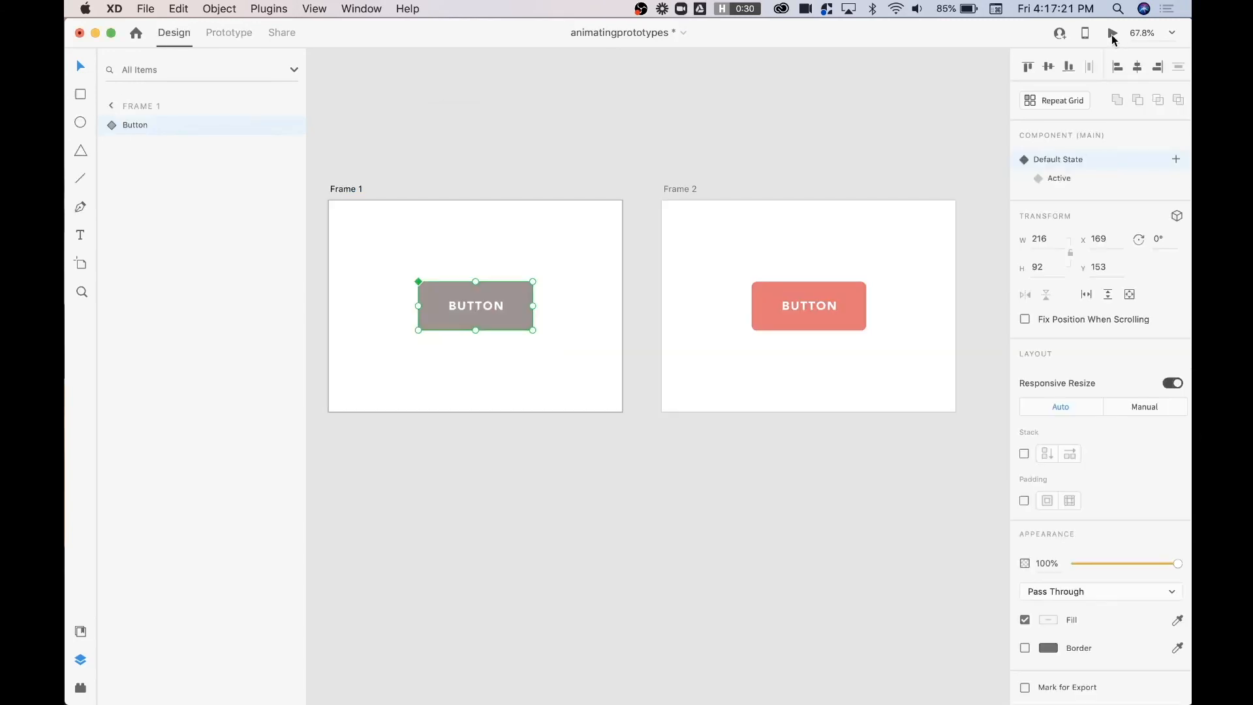
# Step: Run the prototype preview again, toggle the button between its two states, and close the preview
pyautogui.click(1113, 33)
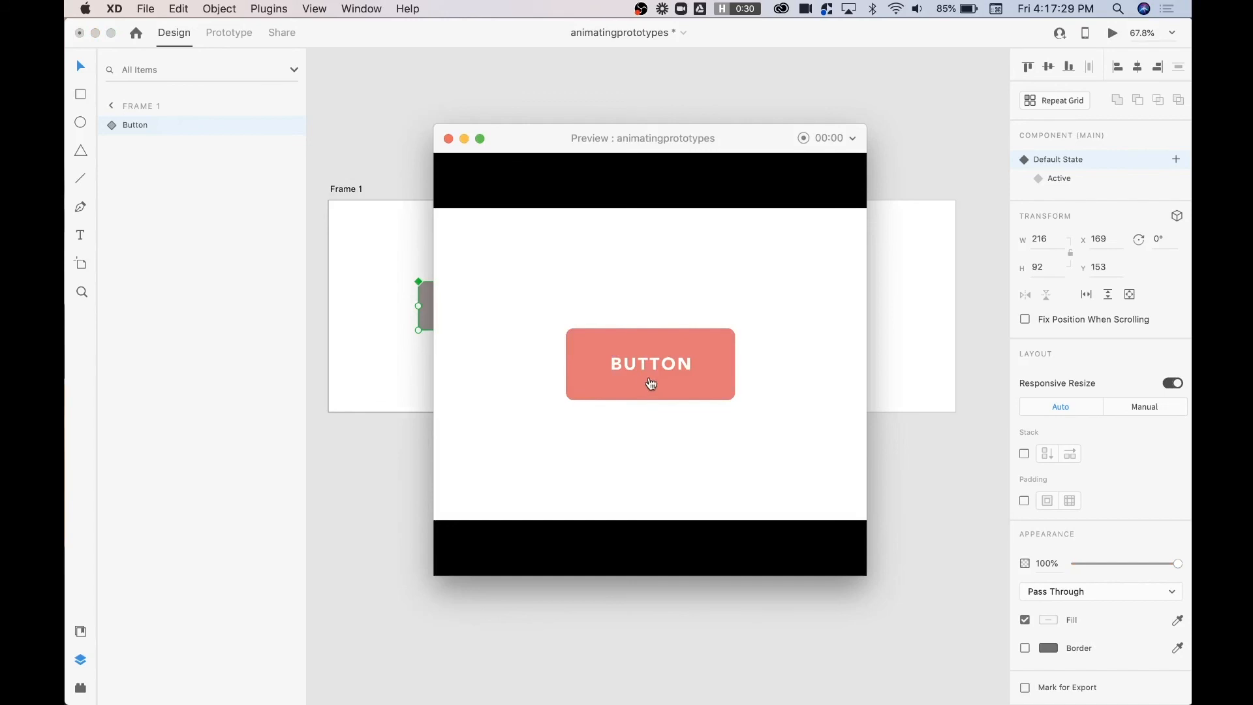
pyautogui.click(648, 385)
pyautogui.click(661, 369)
pyautogui.click(448, 138)
# Step: Compare the layer order of both buttons and move the BUTTON text layer above Color Mask in Frame 1's button
pyautogui.click(108, 125)
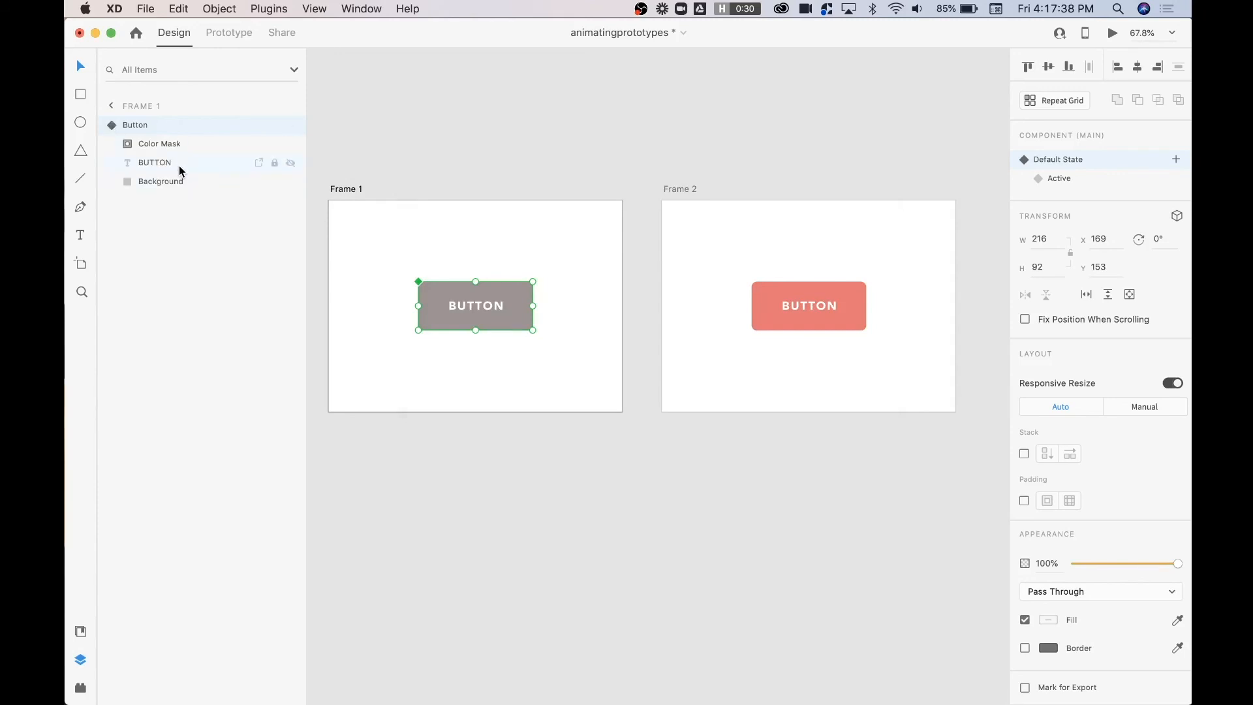
pyautogui.click(837, 309)
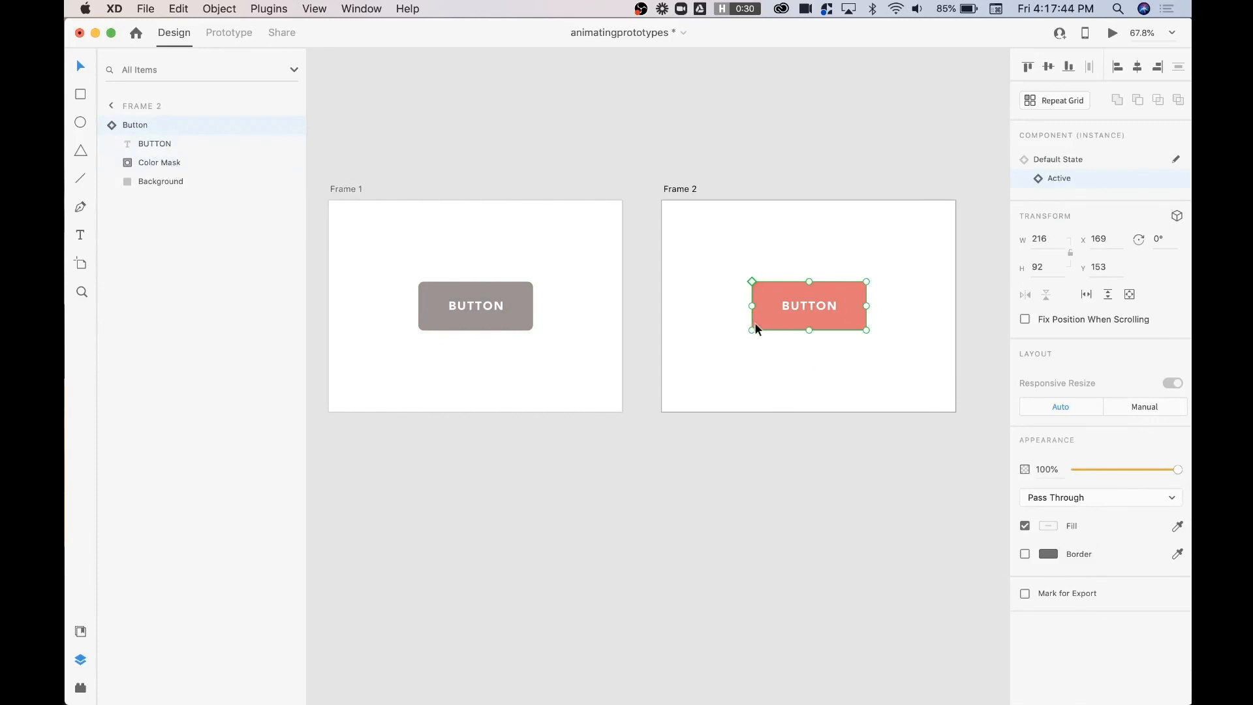
pyautogui.click(452, 312)
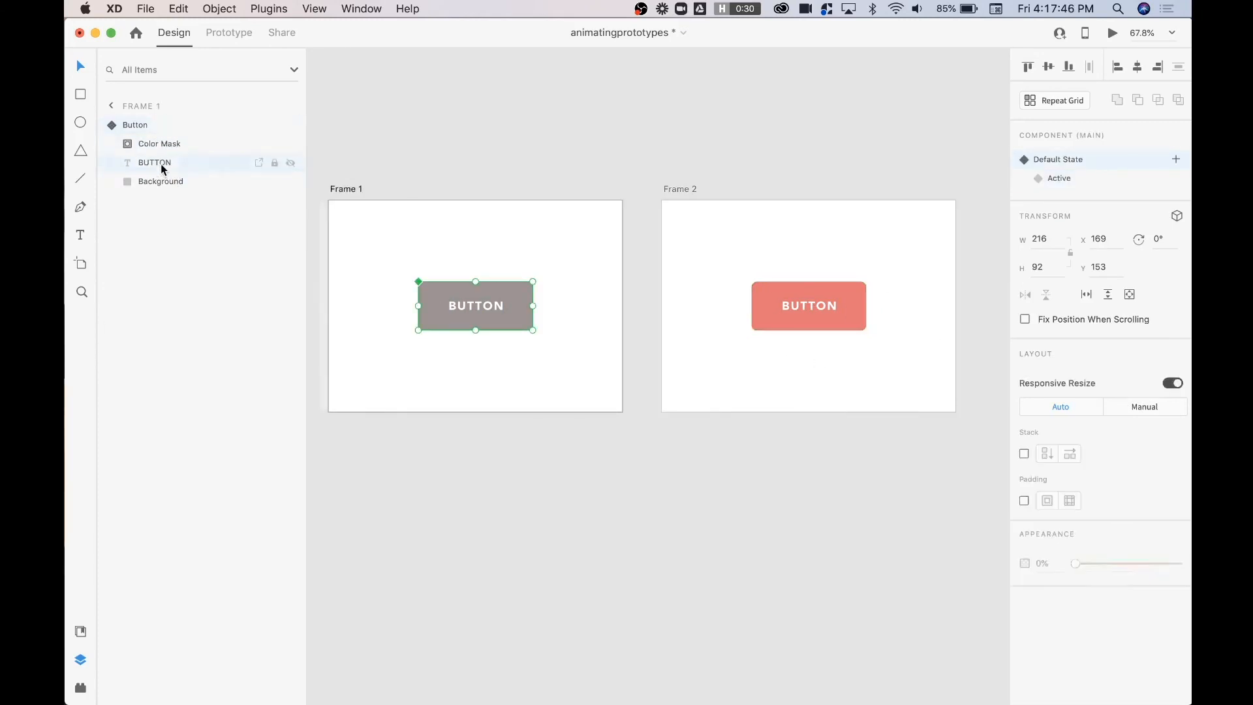
pyautogui.click(185, 164)
pyautogui.moveTo(186, 163); pyautogui.dragTo(174, 141)
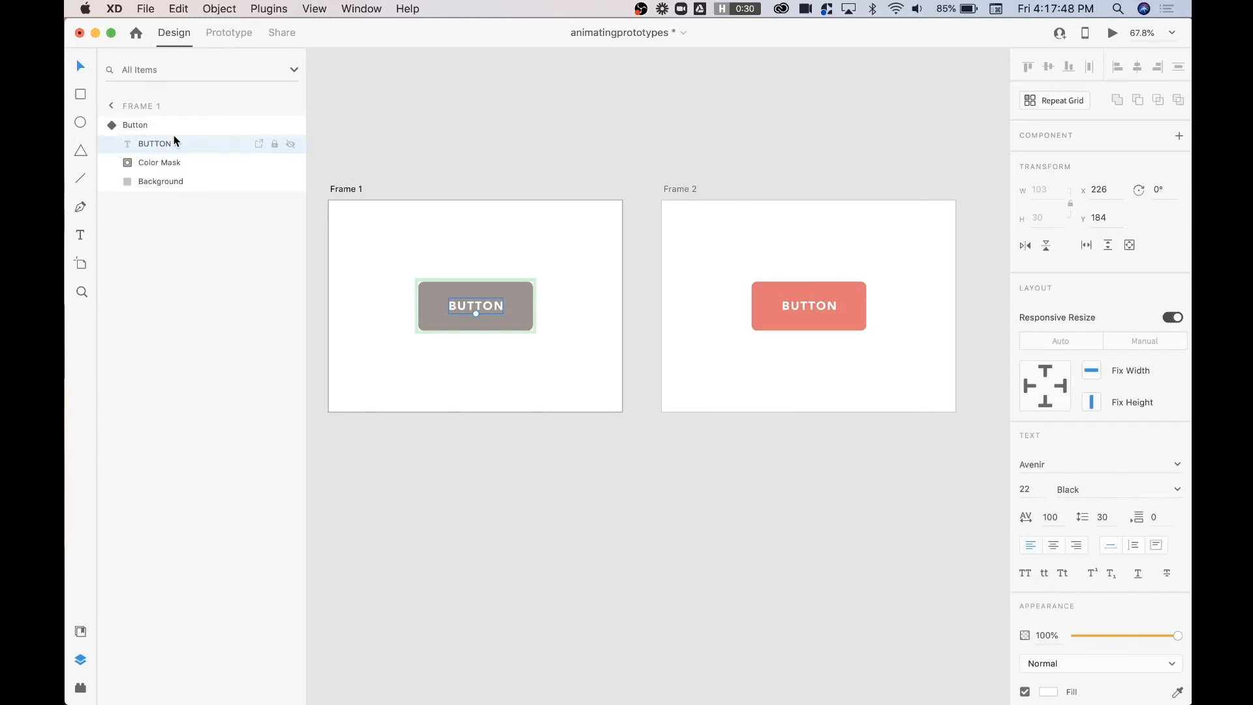
# Step: Preview the prototype from Frame 1 to check the button animation with the reordered layers, and close the preview
pyautogui.click(347, 190)
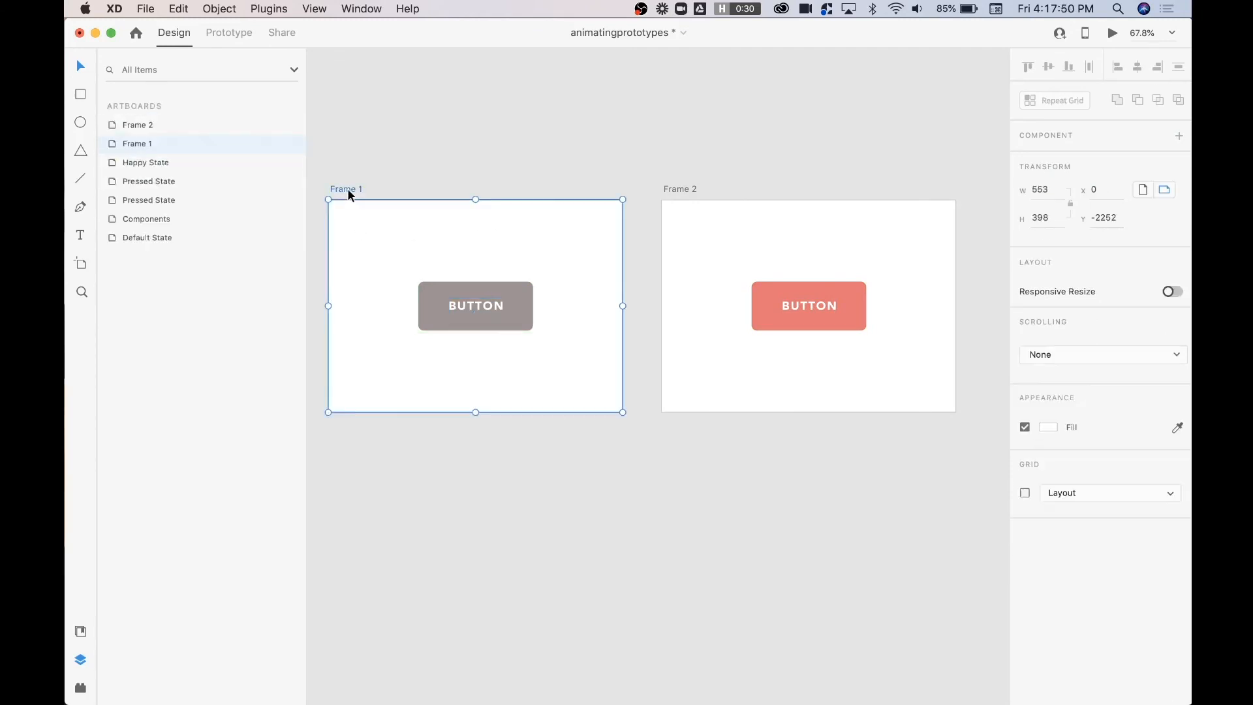
pyautogui.click(1111, 33)
pyautogui.click(651, 376)
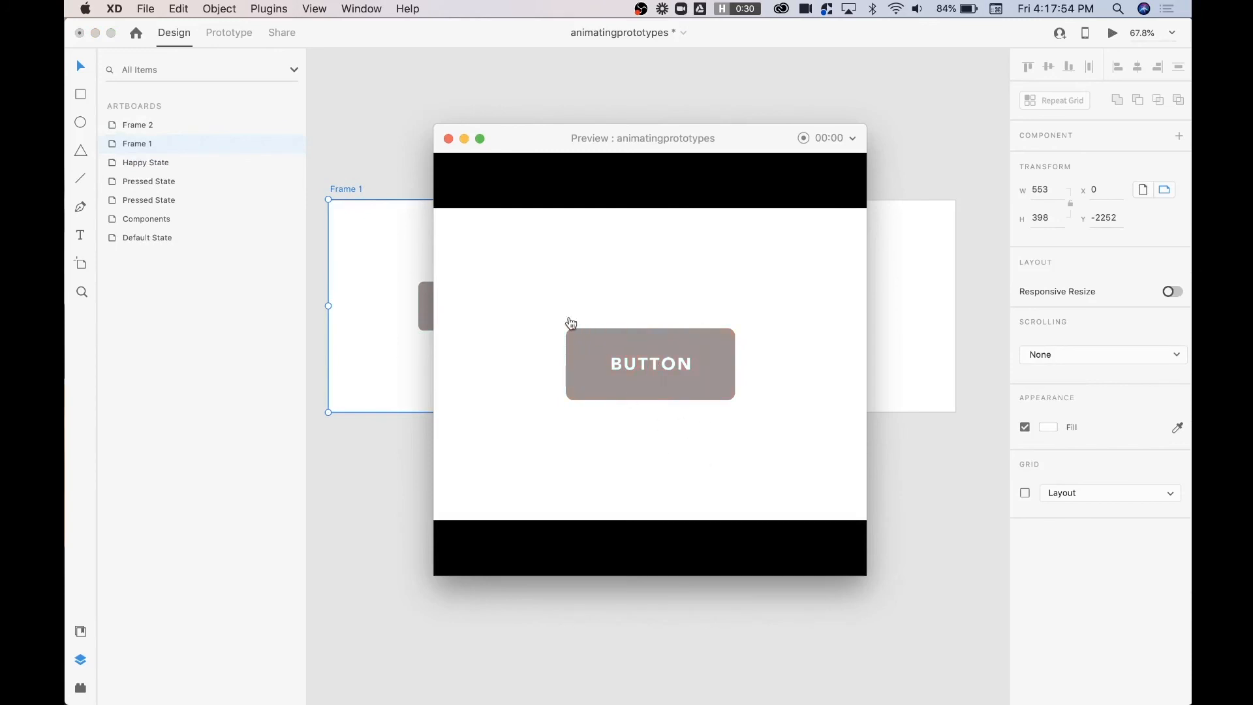
pyautogui.click(448, 139)
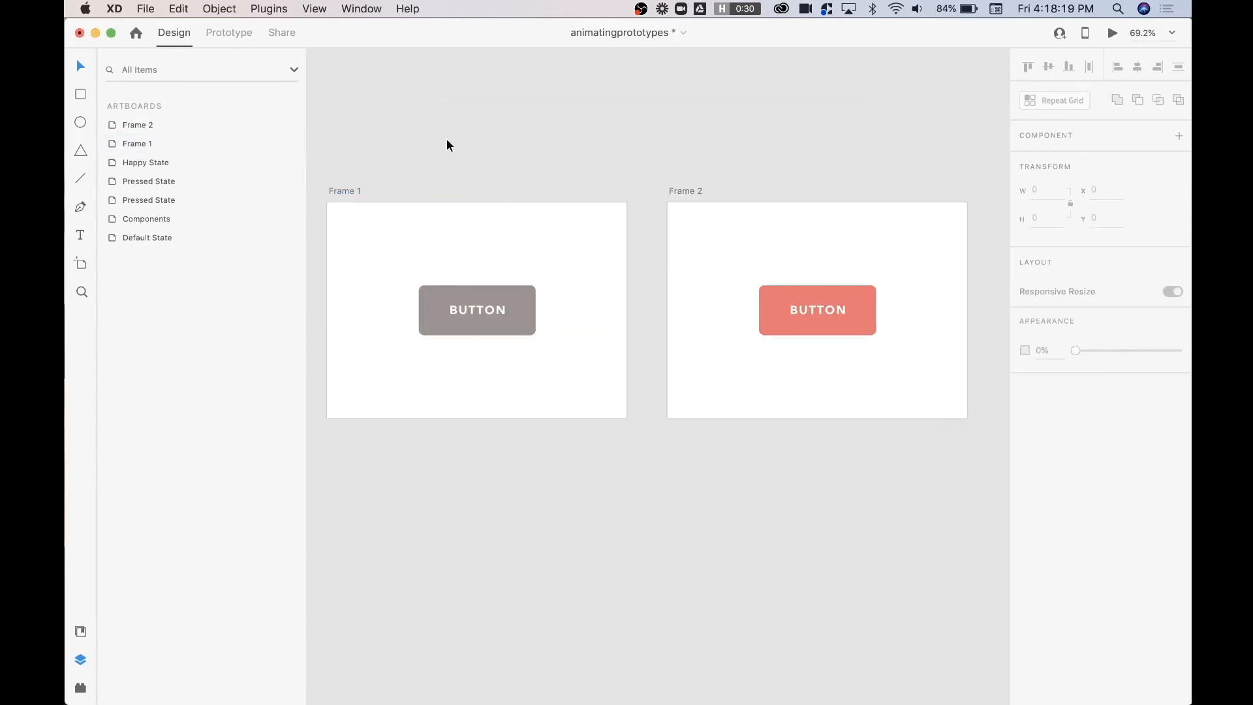